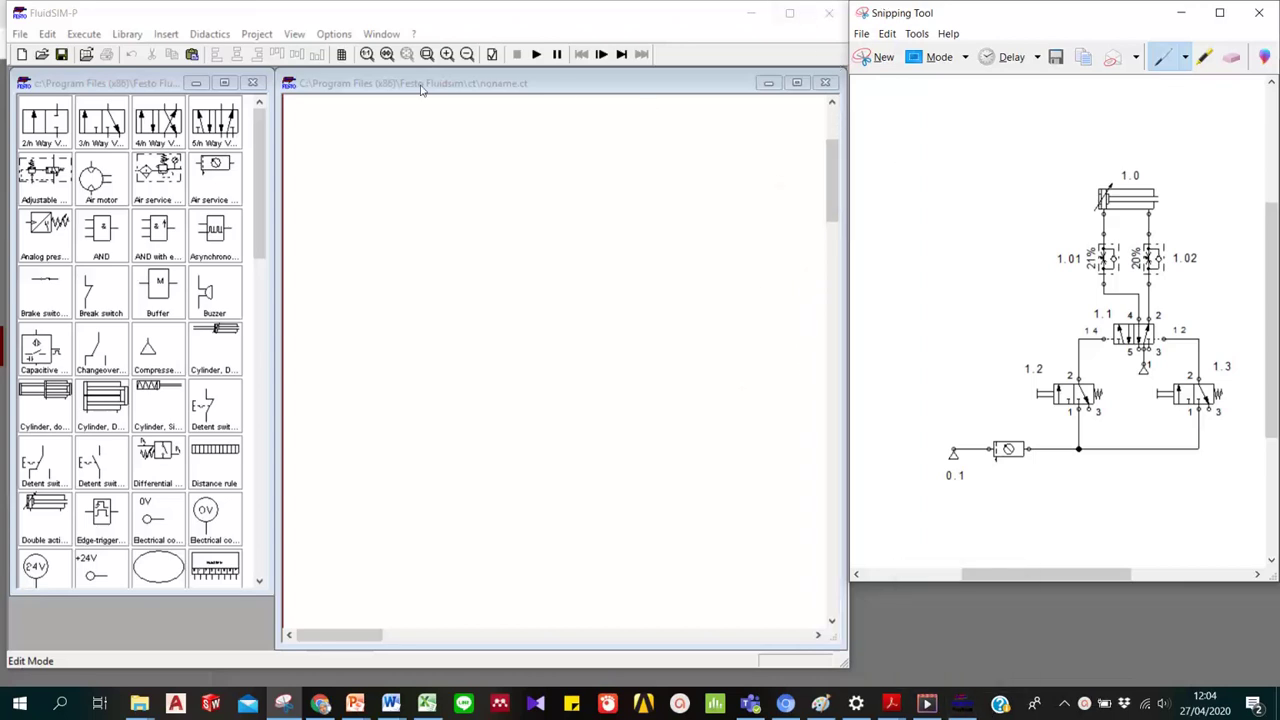
Close the empty circuit document.
click(825, 82)
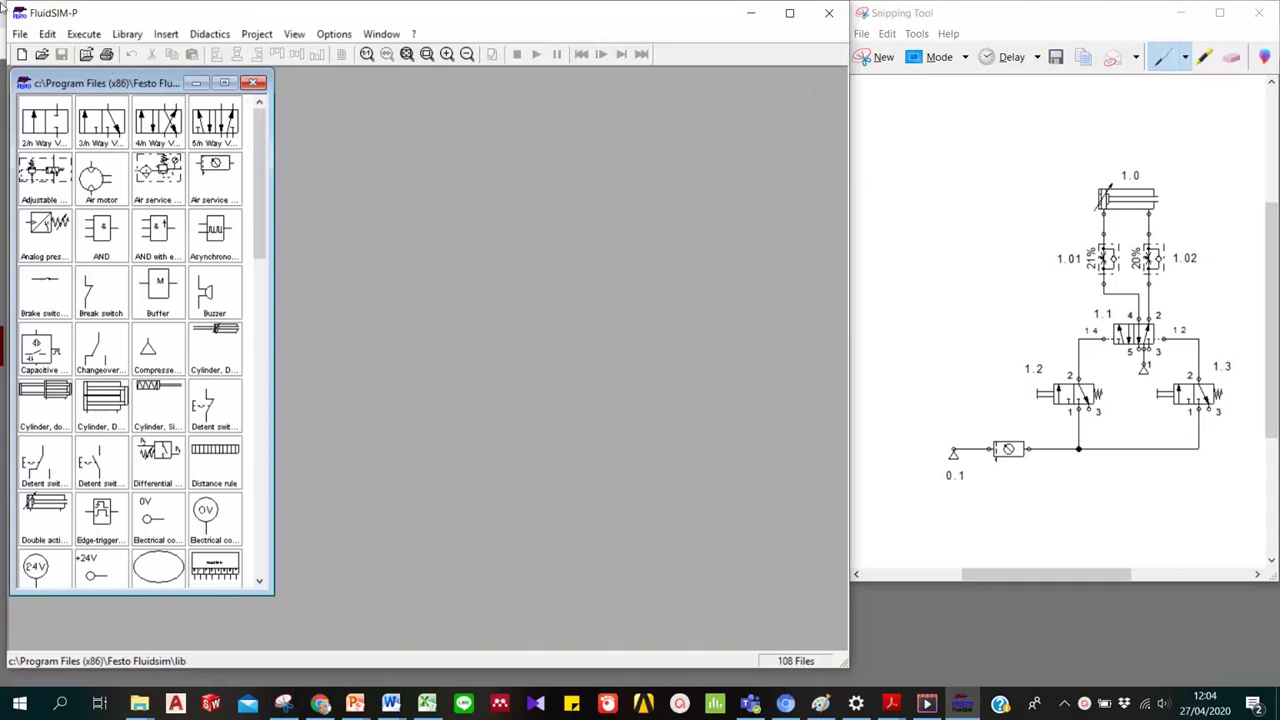
click(20, 34)
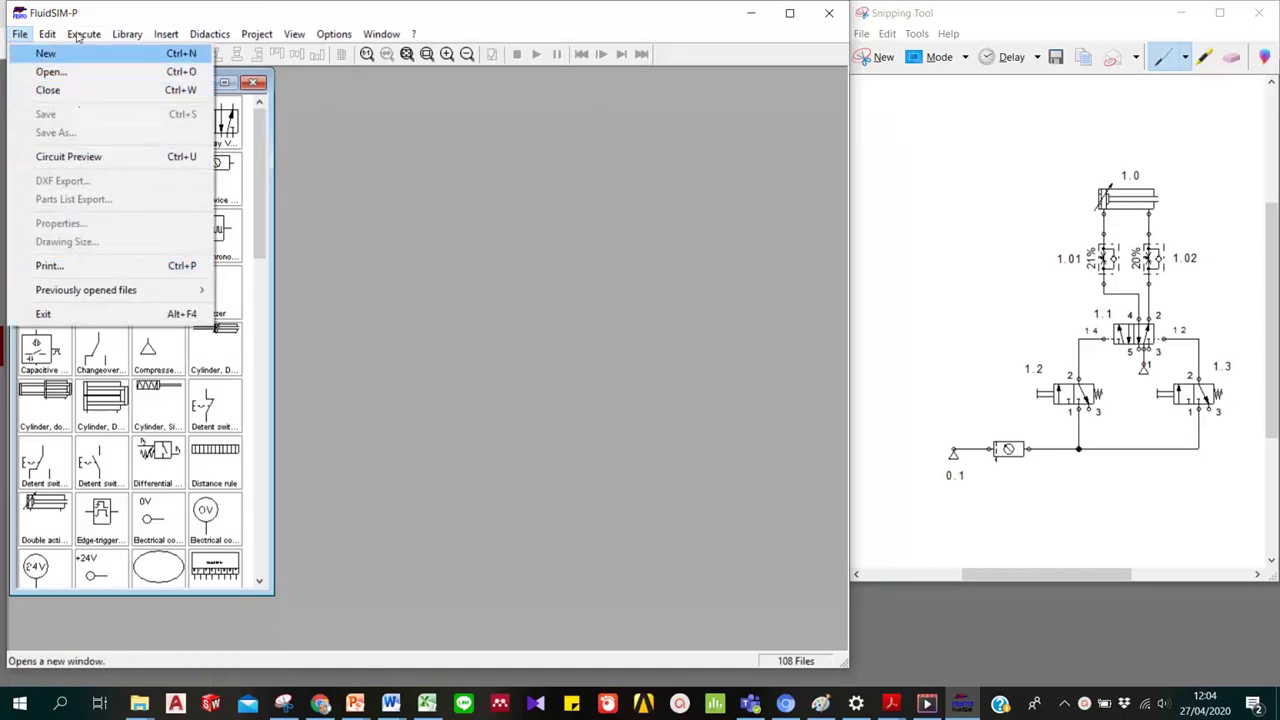
mouse_move(48, 35)
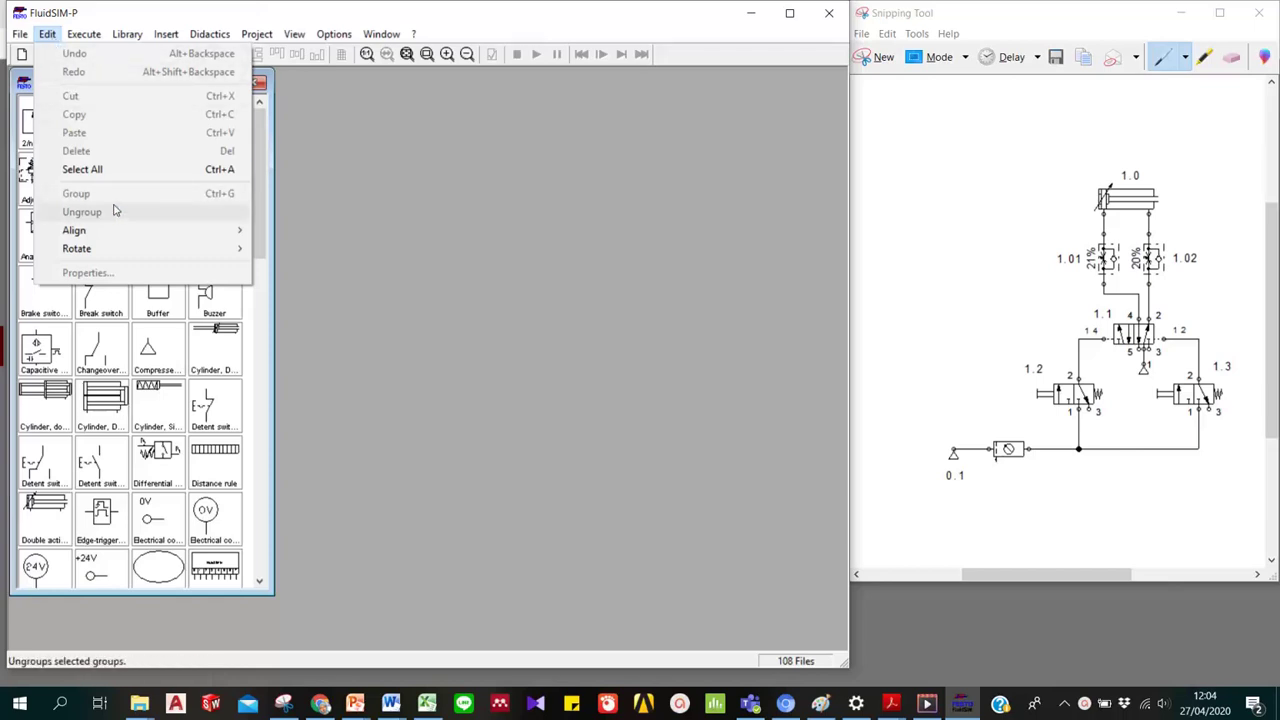
mouse_move(92, 36)
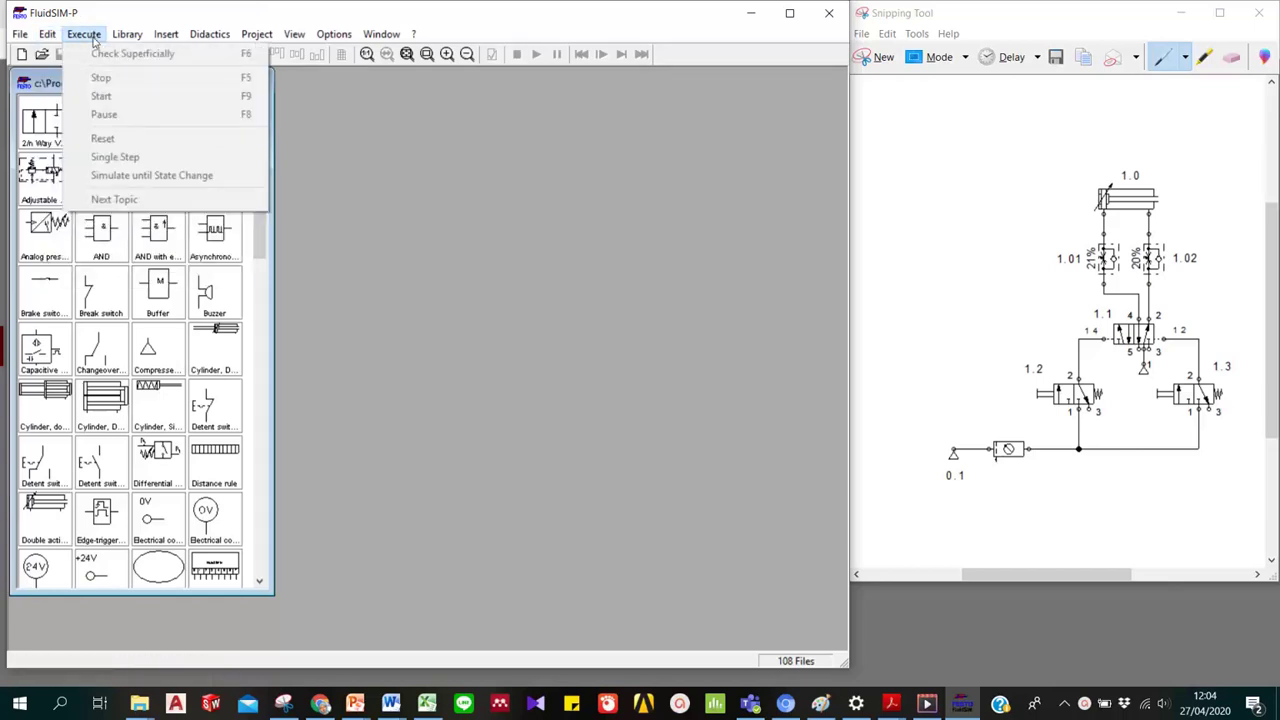
mouse_move(136, 38)
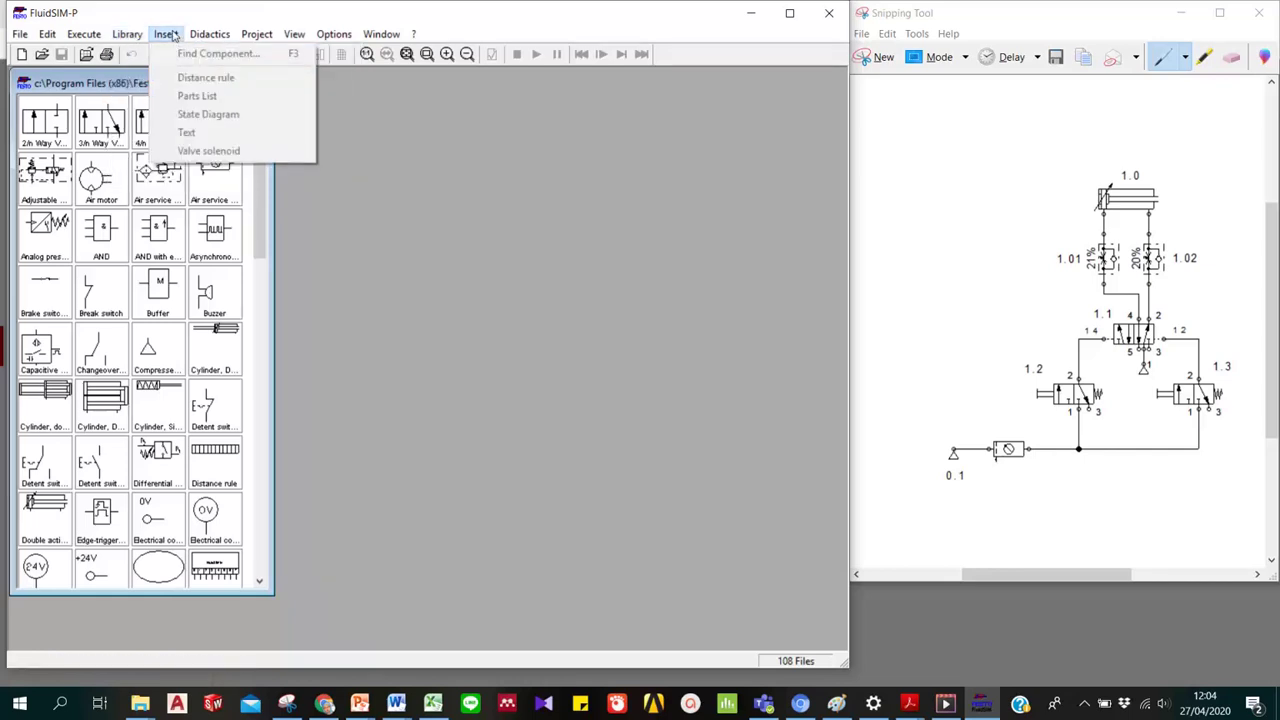
mouse_move(195, 37)
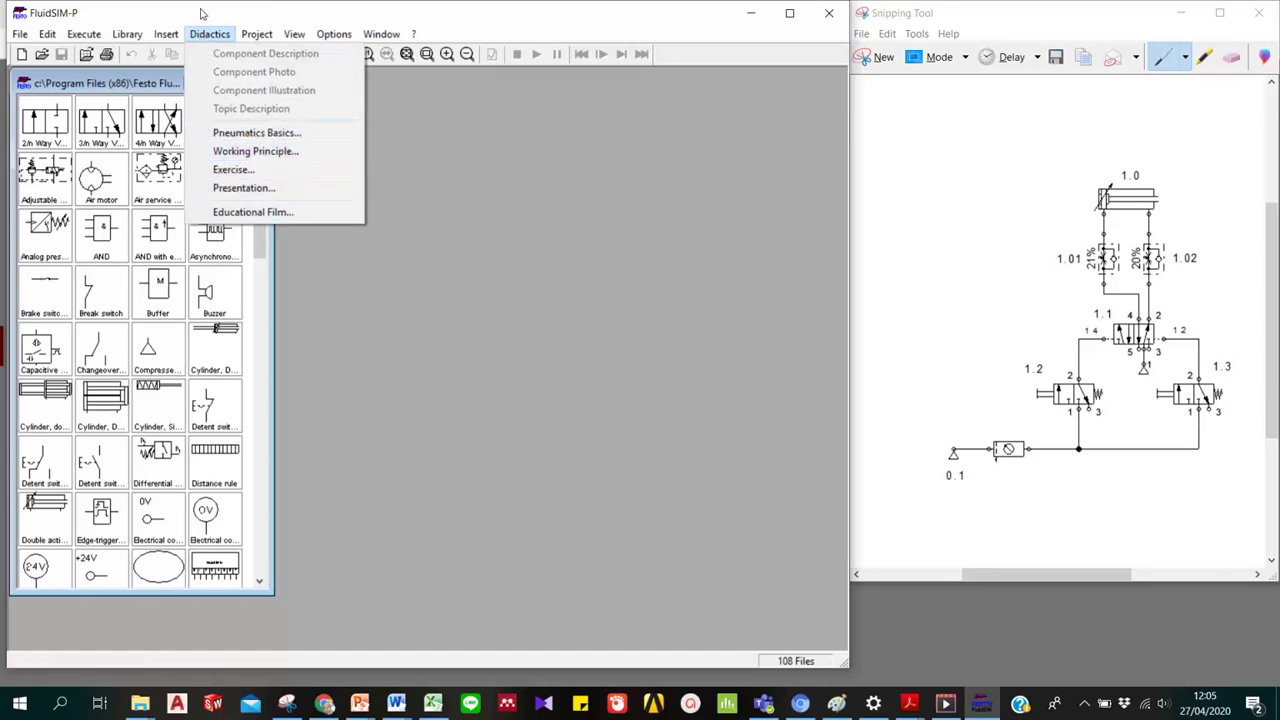
mouse_move(260, 38)
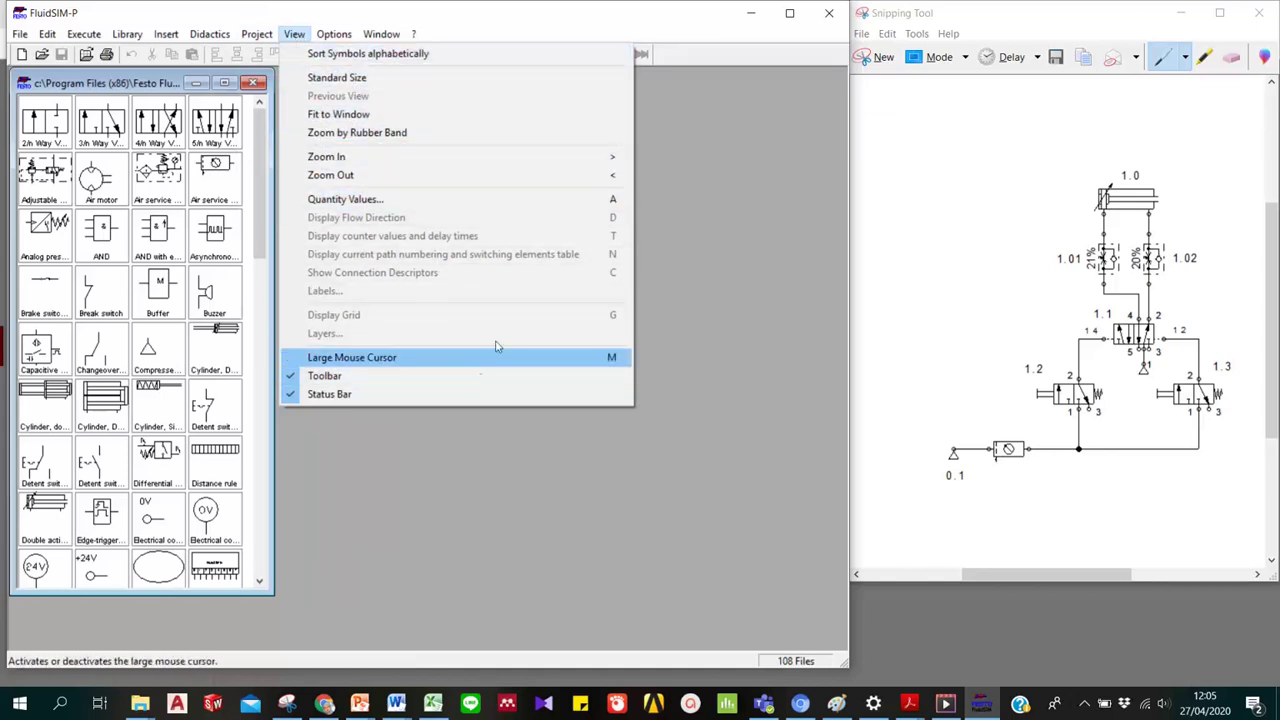
mouse_move(341, 31)
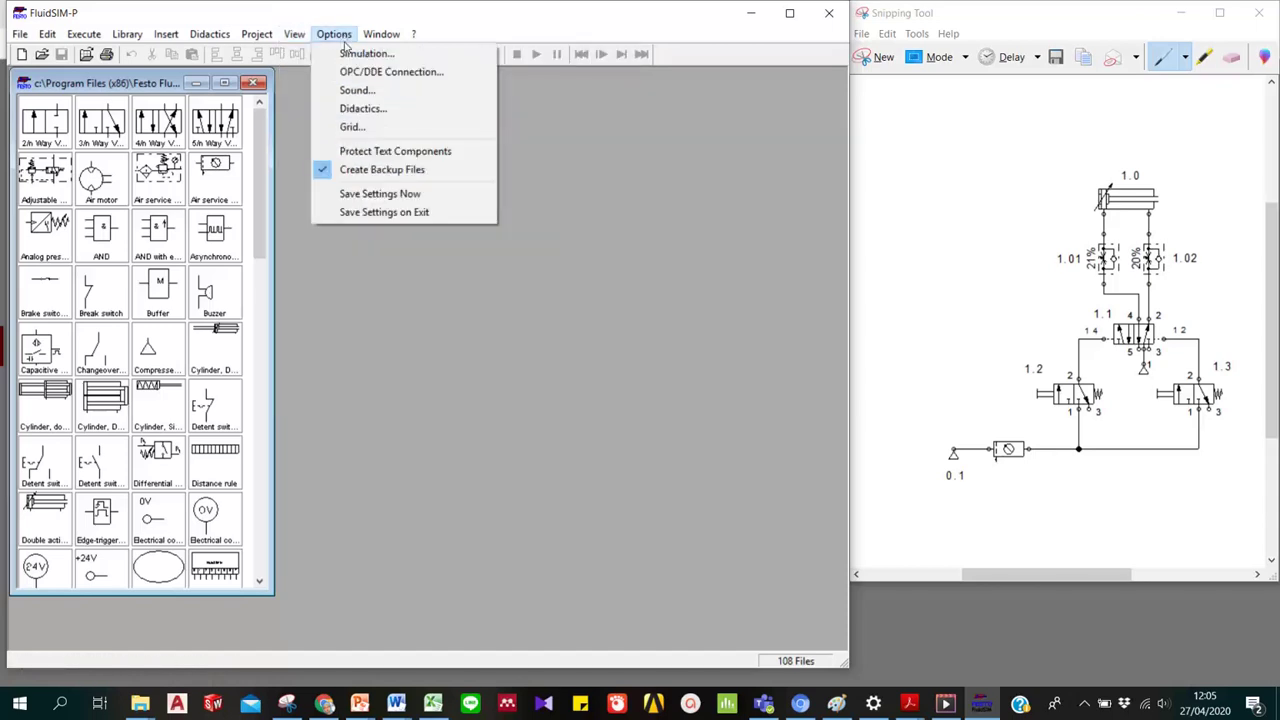
mouse_move(388, 37)
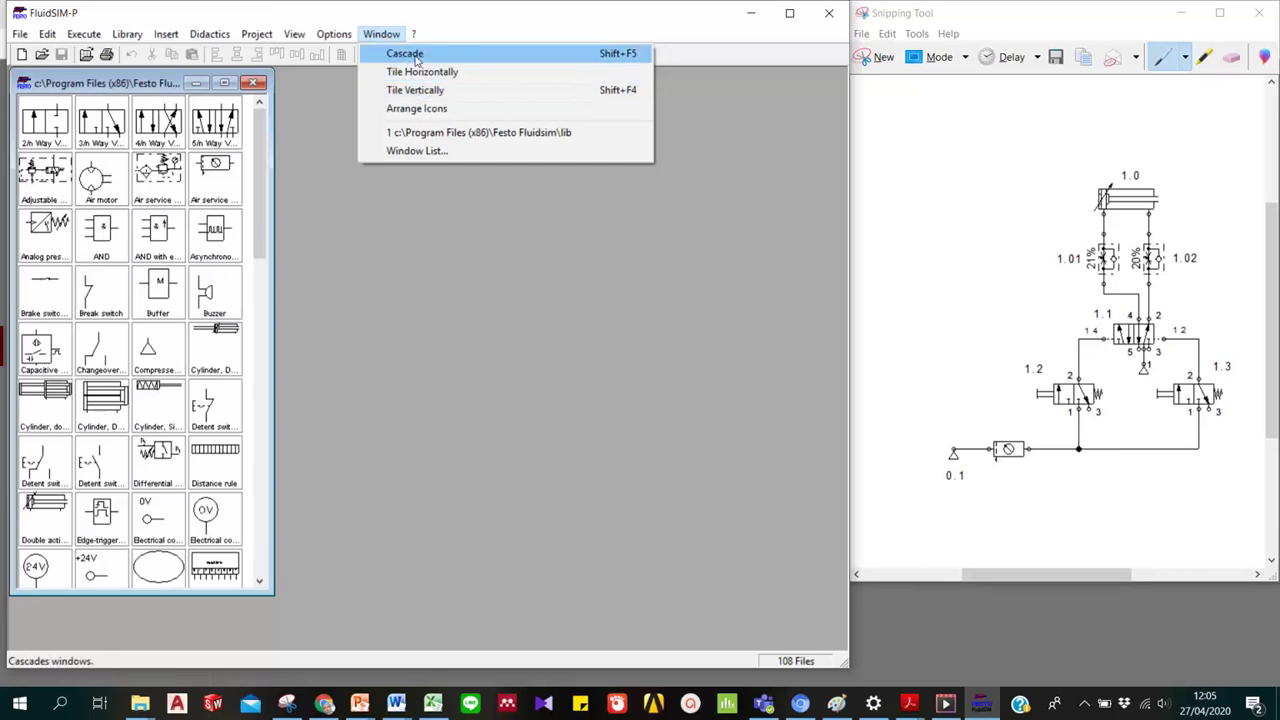
click(431, 212)
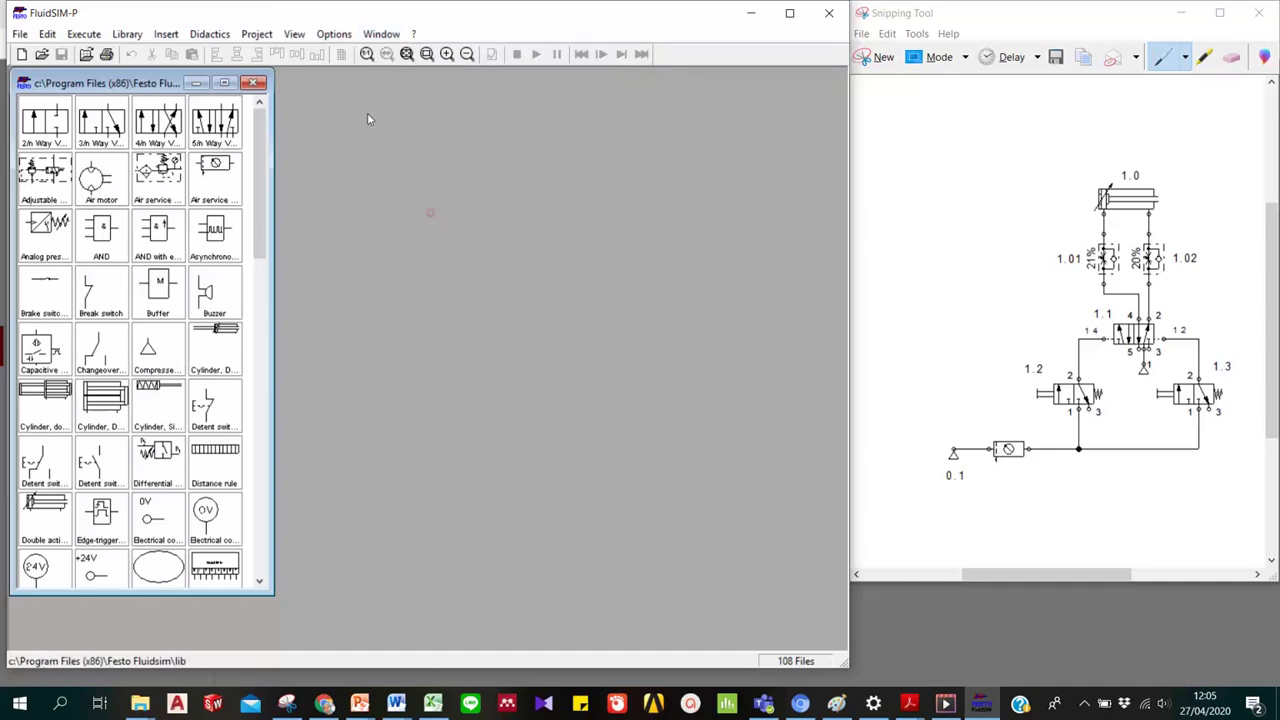
Create a new blank circuit document.
click(20, 35)
click(44, 54)
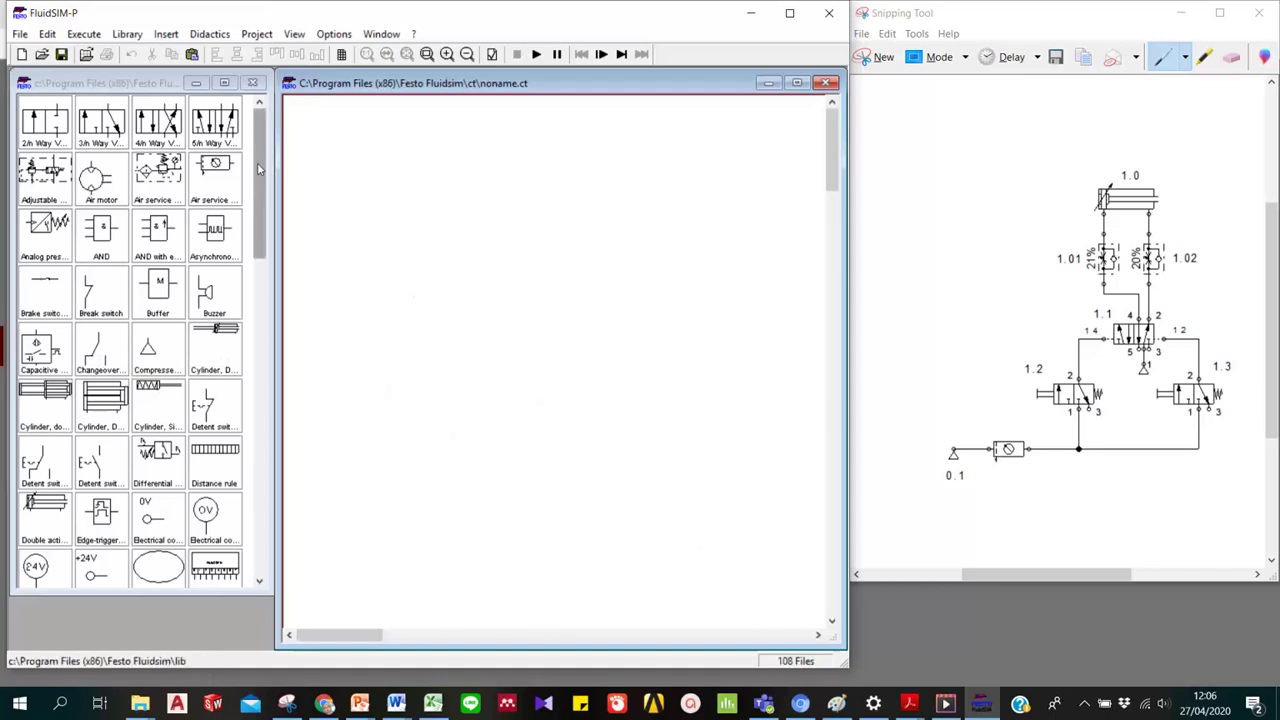
Place a compressed air supply from the component library in the lower left part of the blank circuit.
drag(259, 192, 258, 150)
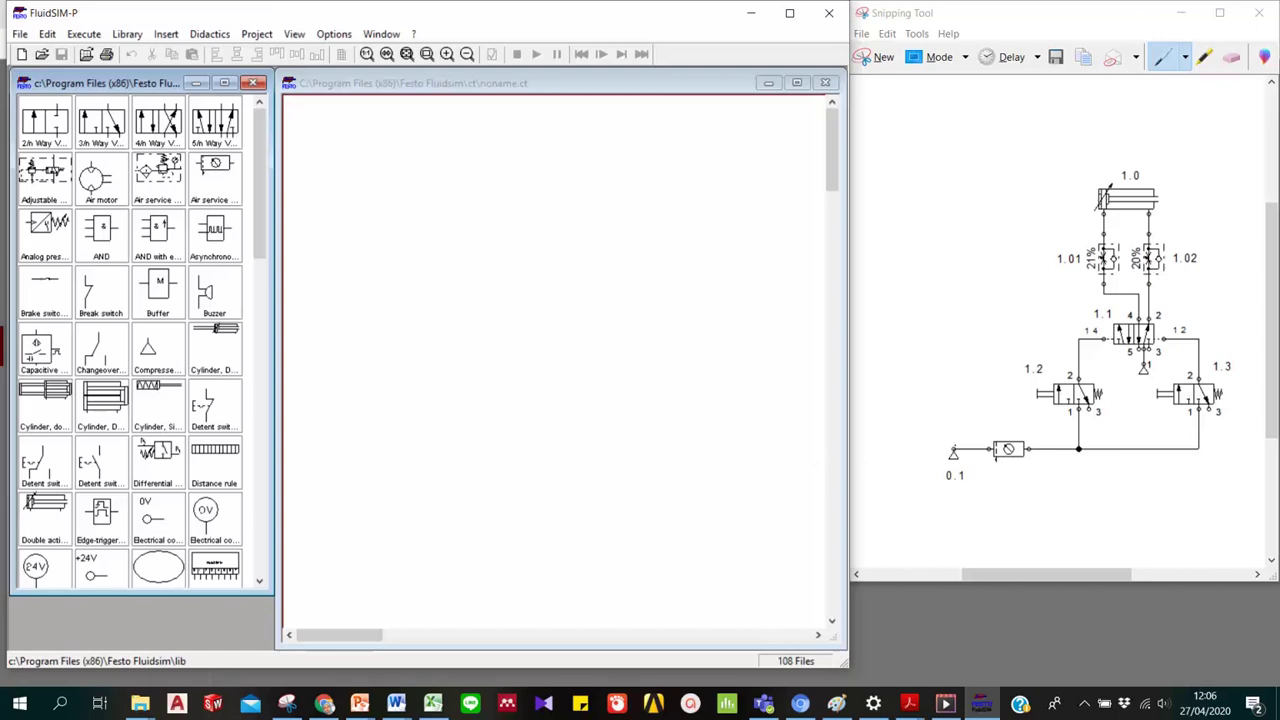
click(160, 355)
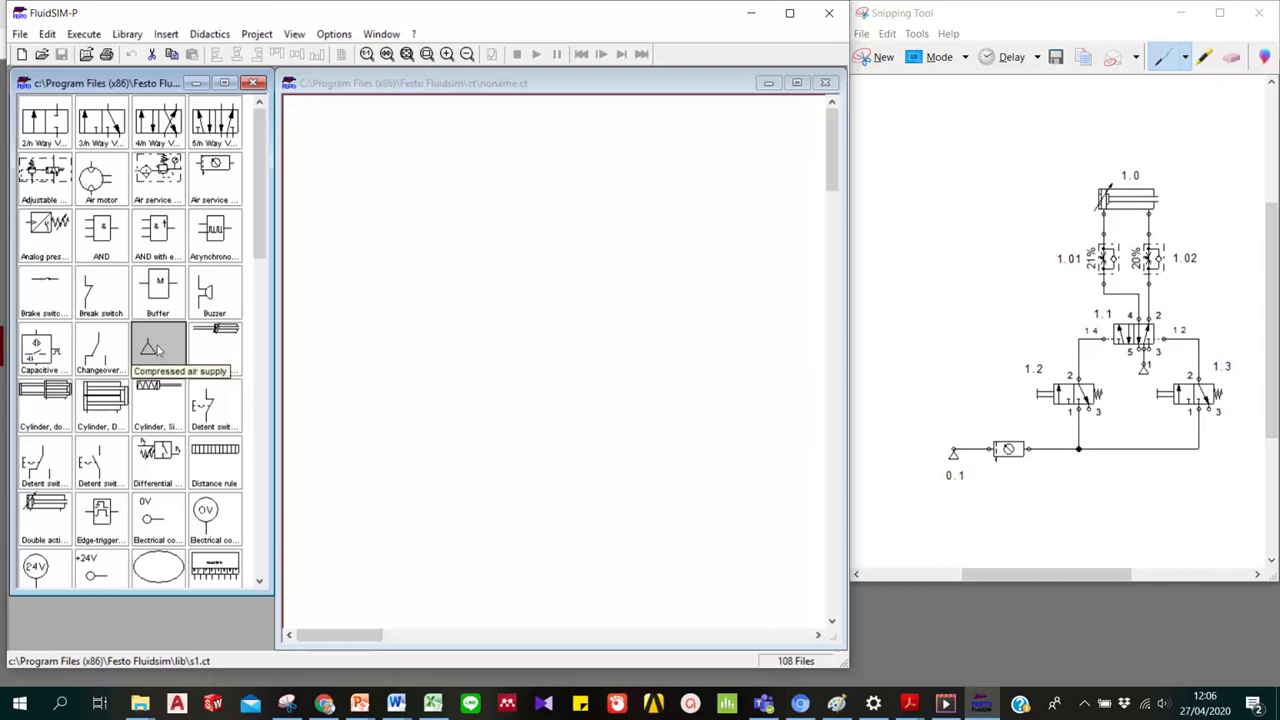
drag(150, 347, 381, 457)
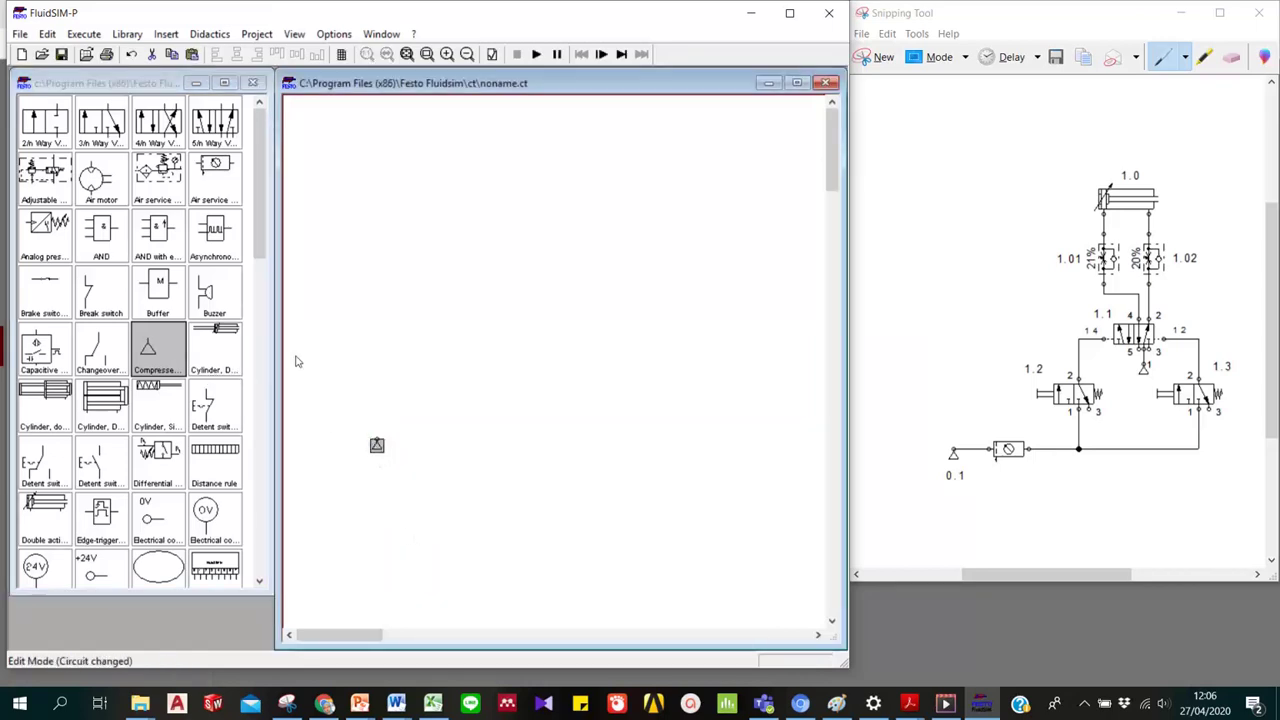
Enable the Pressure and Flow display quantities for the compressed air supply's pneumatic connection.
right_click(377, 445)
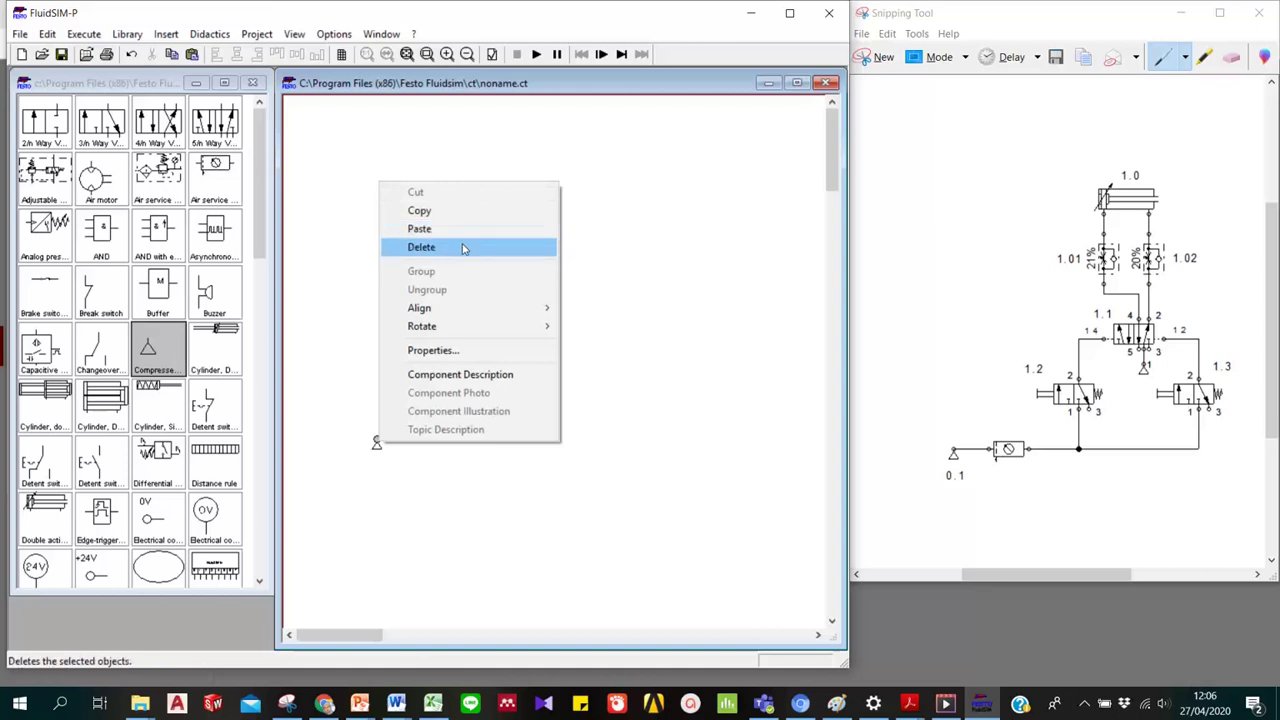
mouse_move(434, 313)
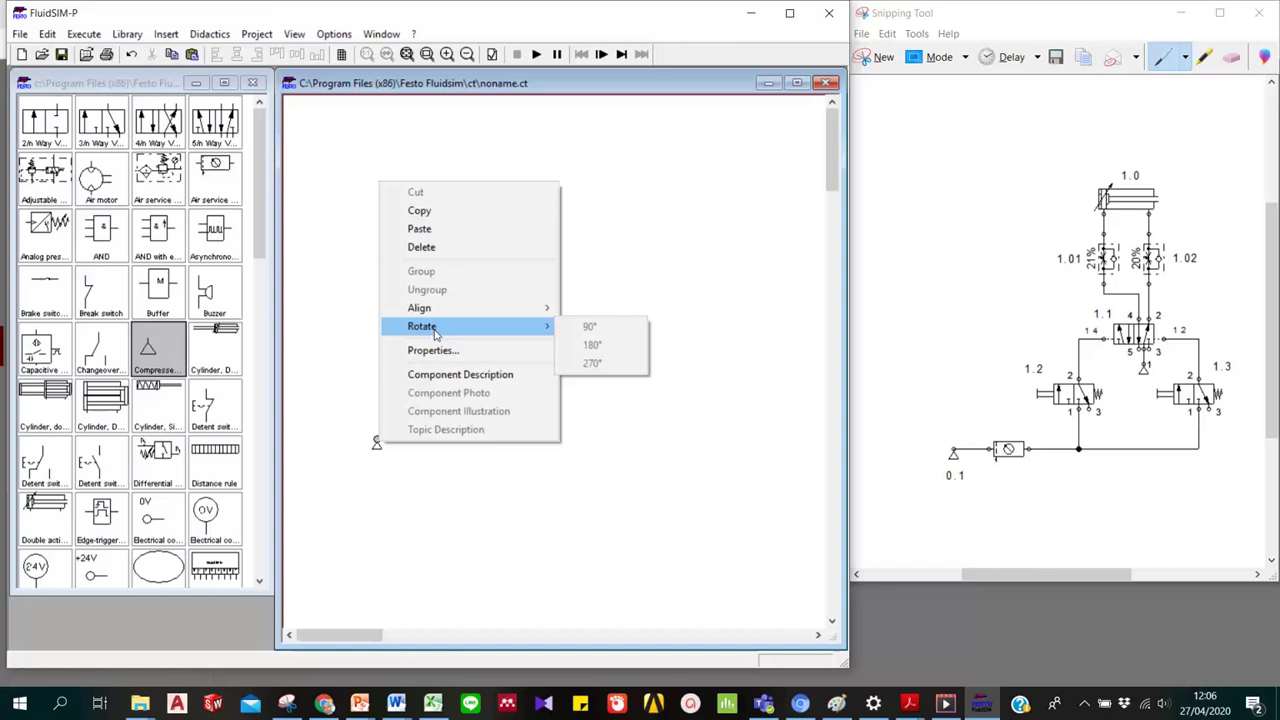
click(440, 354)
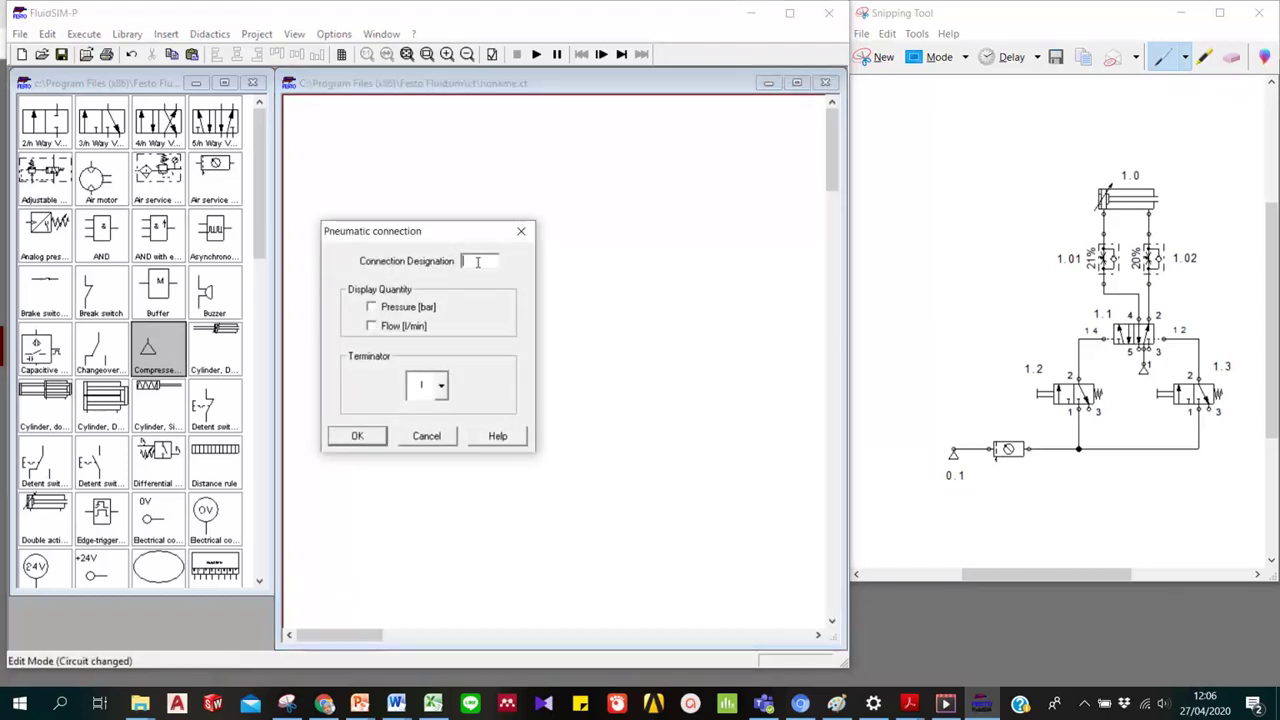
click(371, 308)
click(371, 326)
click(441, 386)
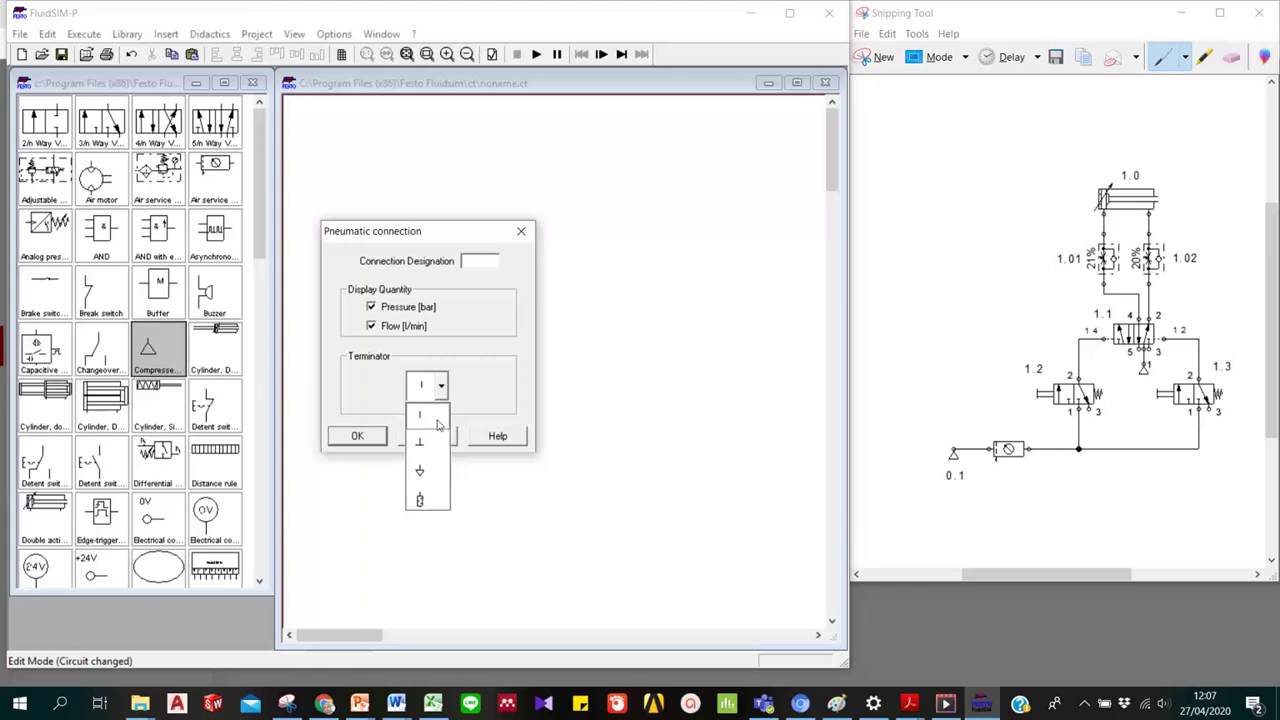
click(361, 441)
click(358, 437)
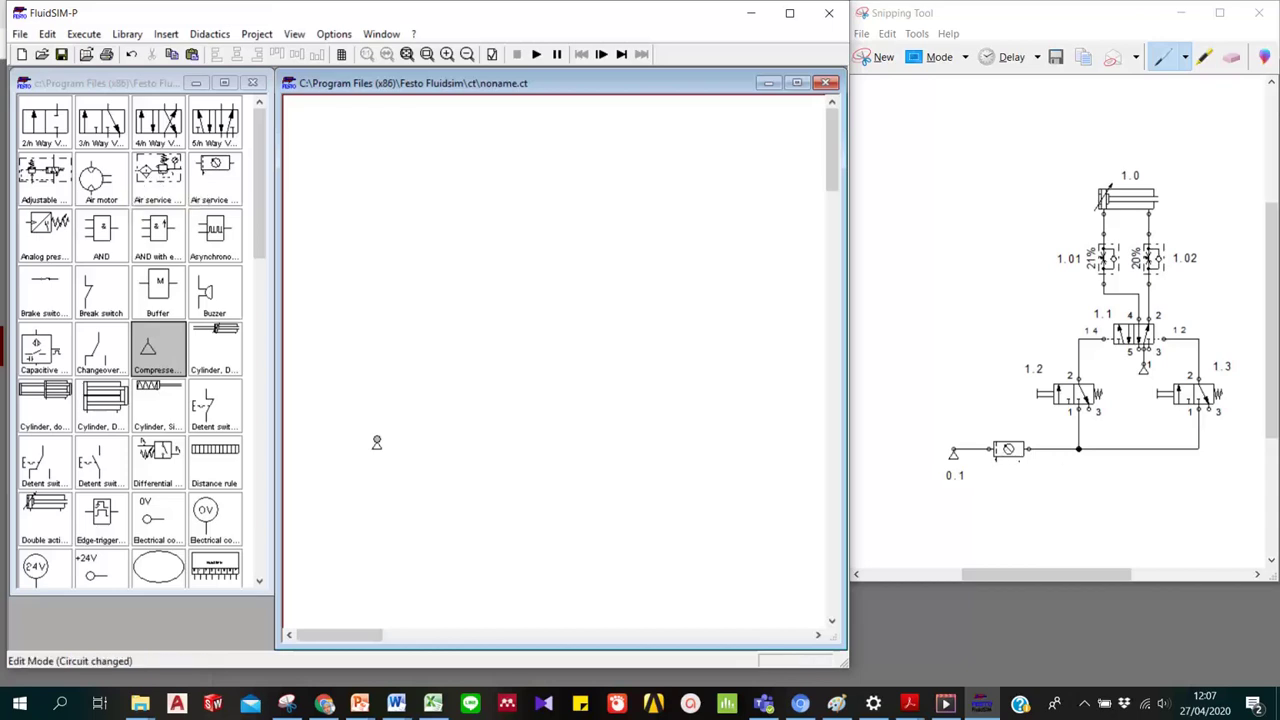
Place the simplified air service unit to the right of the compressed air supply and connect its inlet to the supply.
click(213, 178)
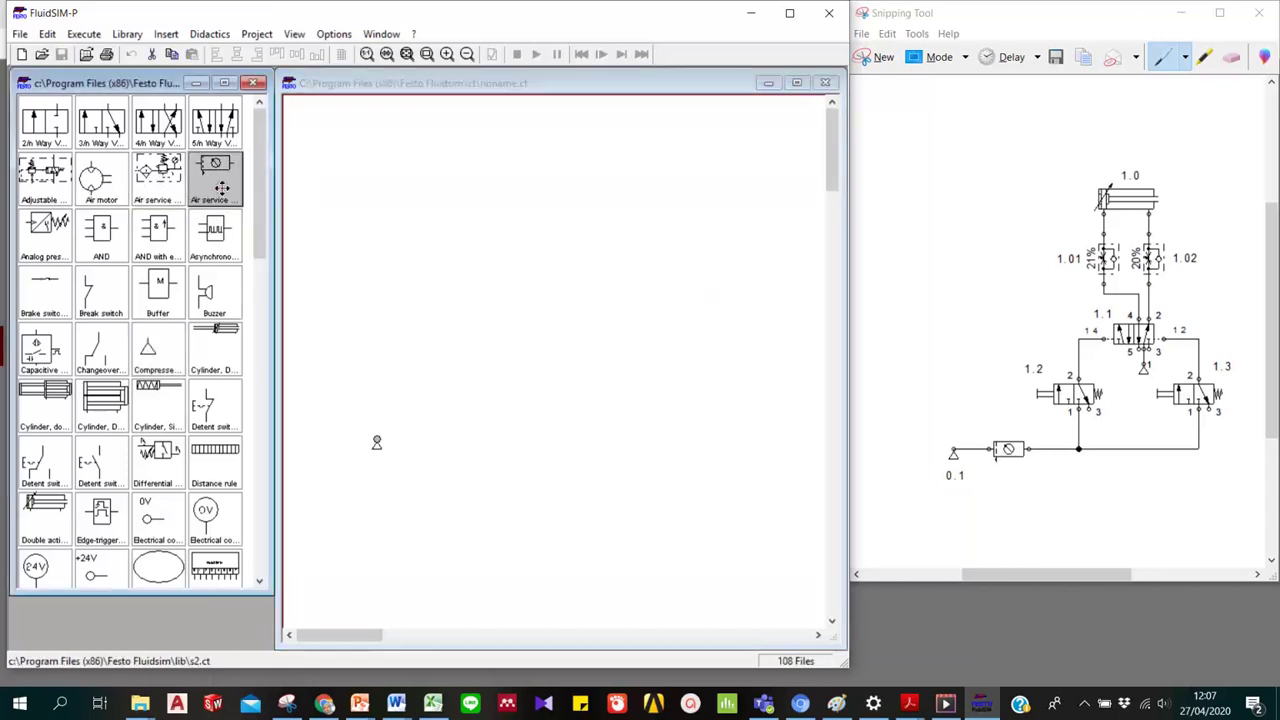
drag(211, 180, 440, 436)
mouse_move(442, 436)
mouse_down()
mouse_move(427, 436)
mouse_move(426, 451)
mouse_up()
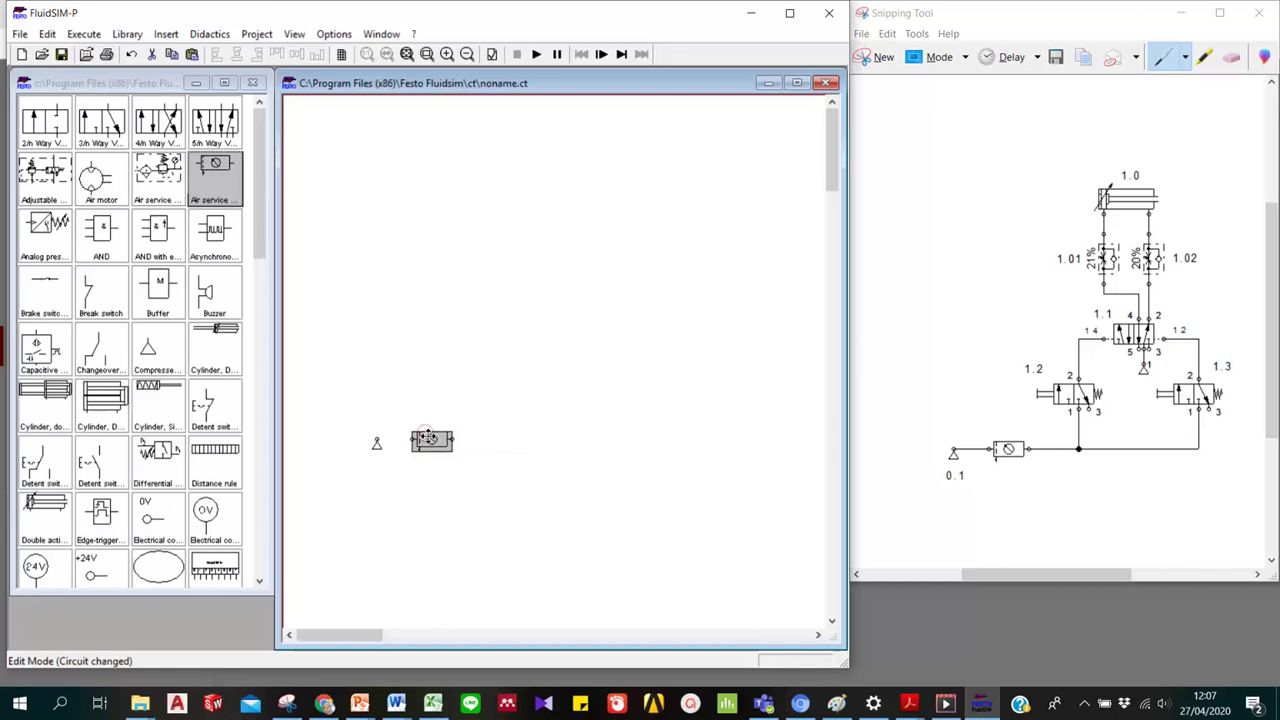
click(690, 432)
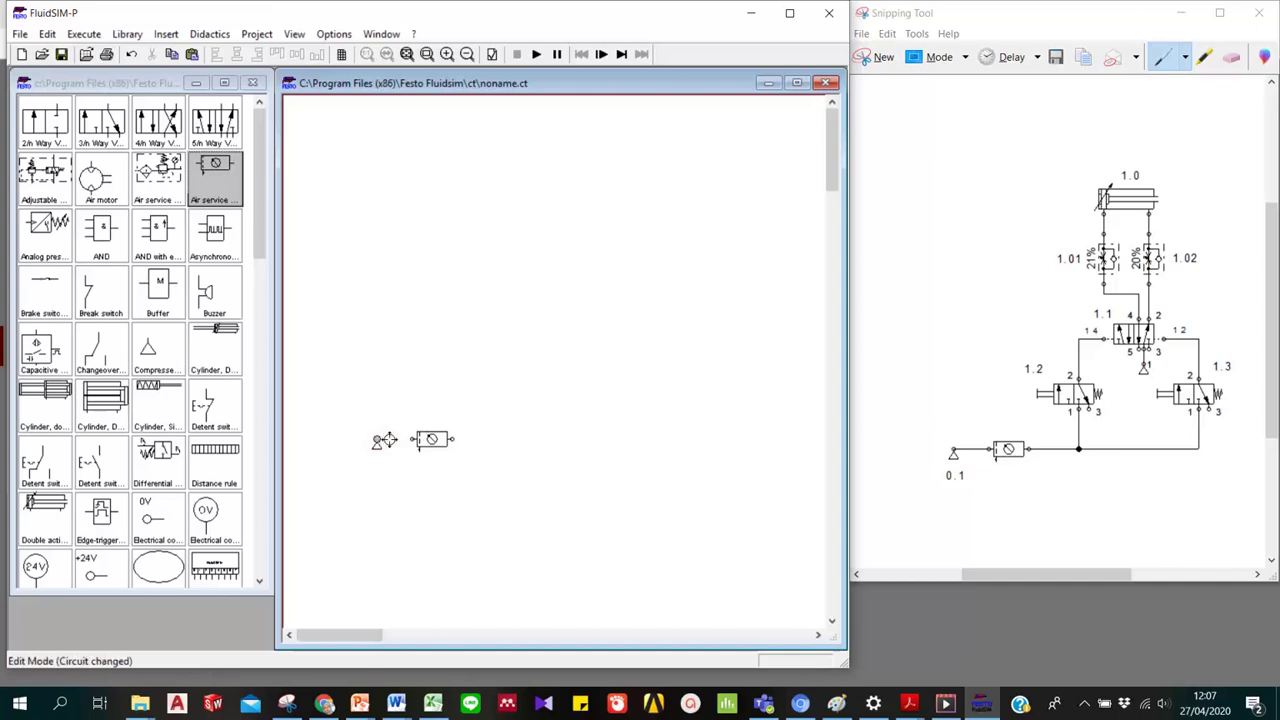
drag(411, 441, 378, 441)
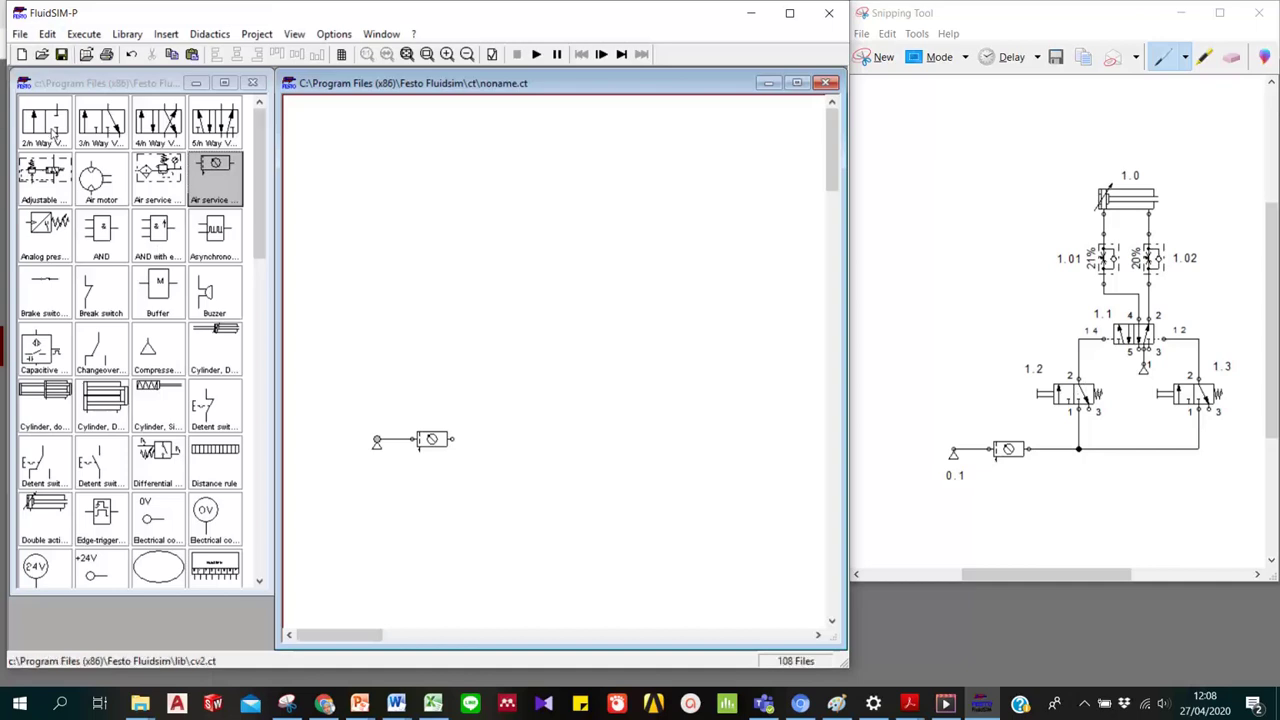
Place a 3/n way valve above and right of the air service unit, with plain manual left actuation and a right spring return.
drag(104, 122, 490, 377)
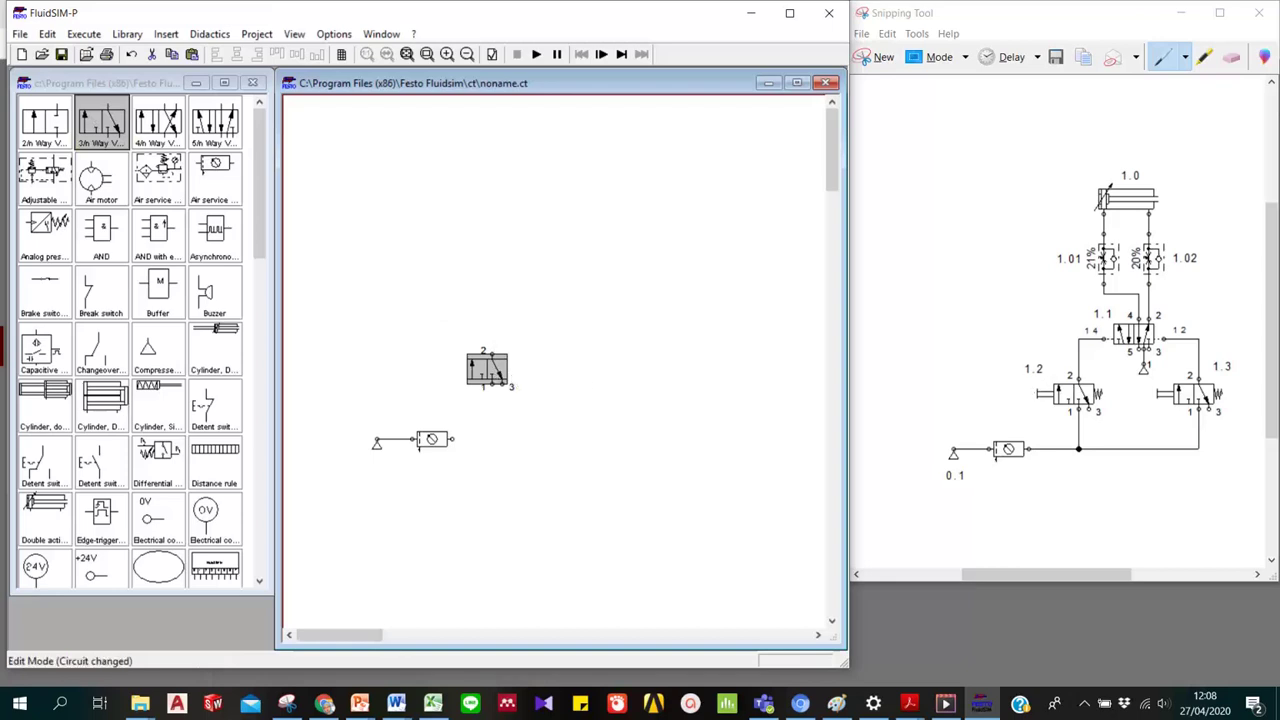
right_click(490, 375)
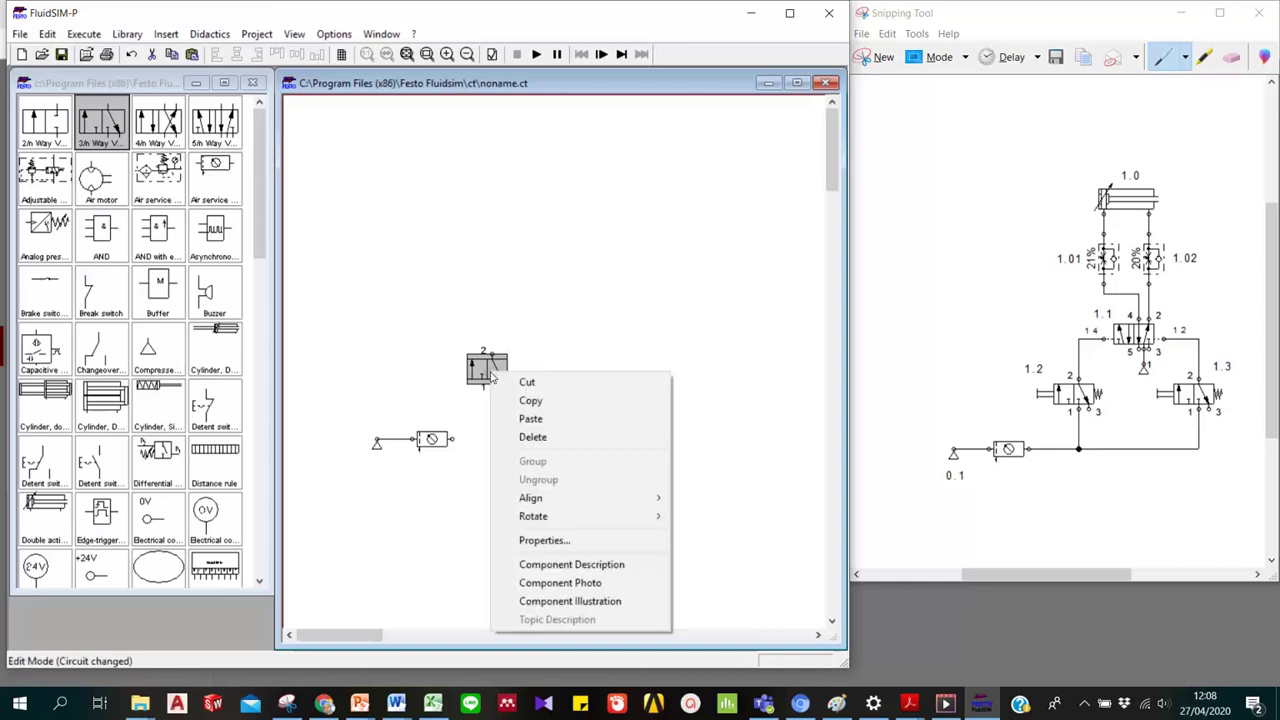
click(545, 540)
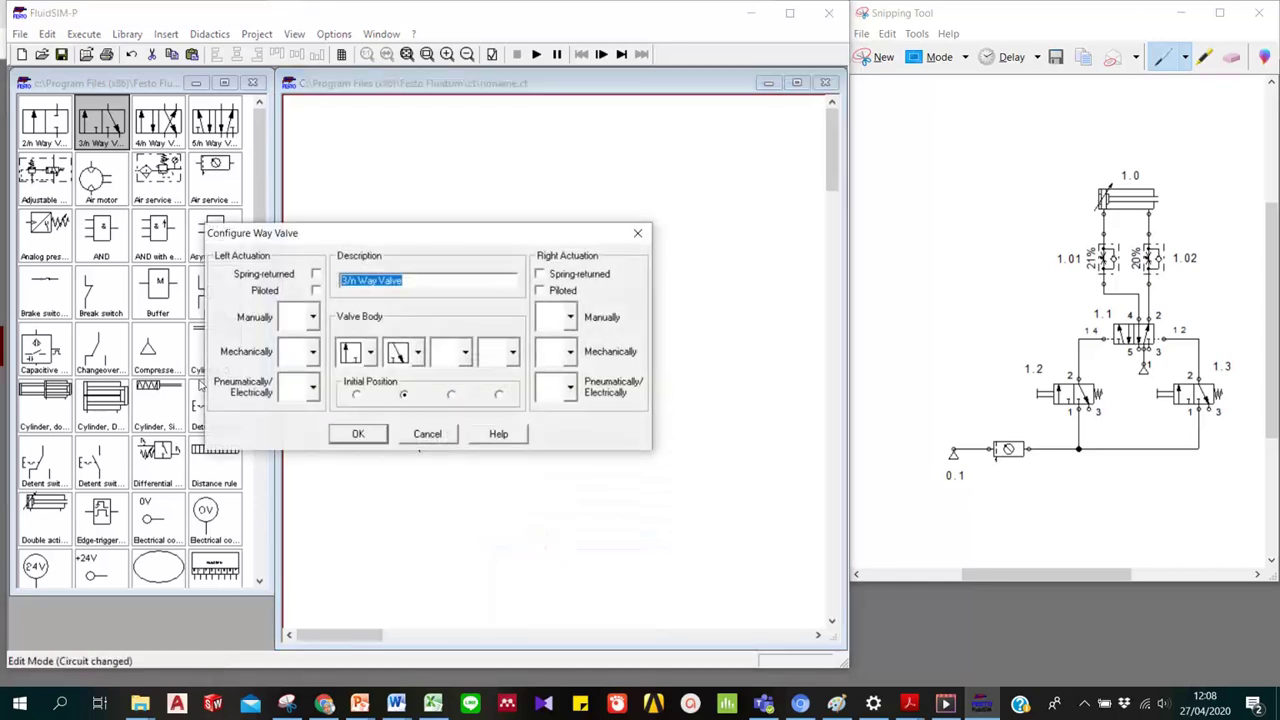
click(313, 317)
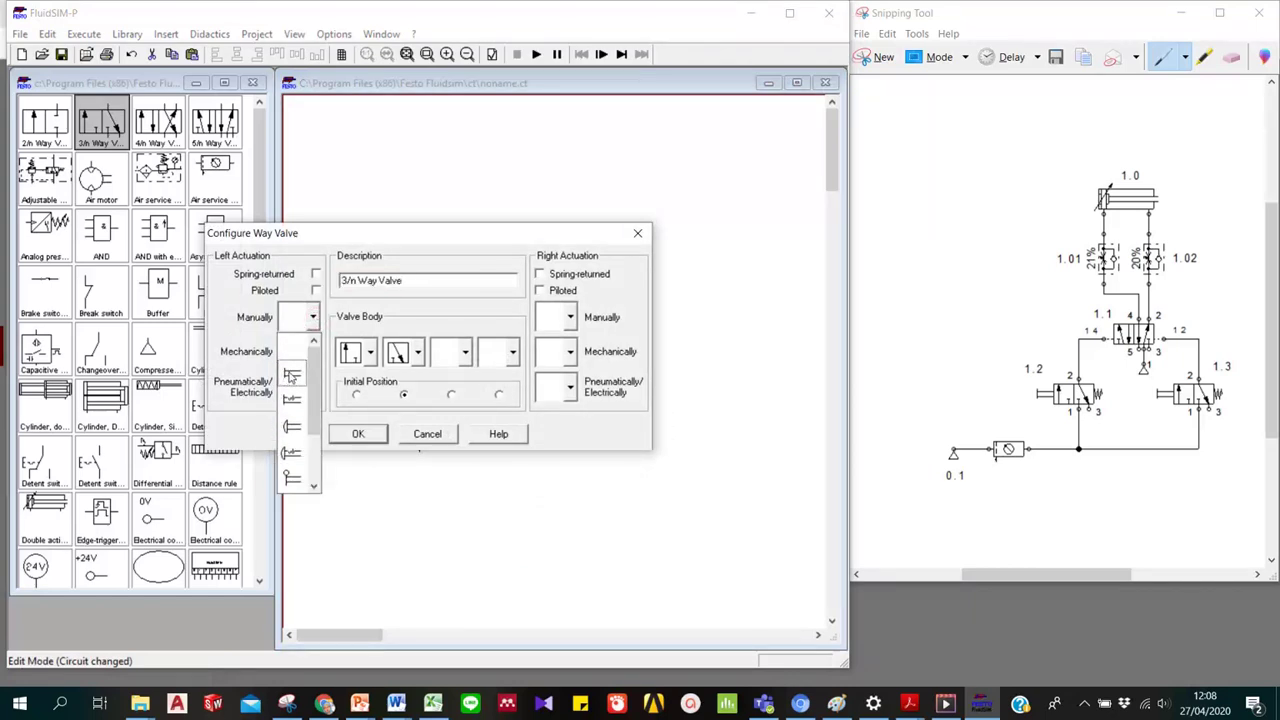
click(291, 375)
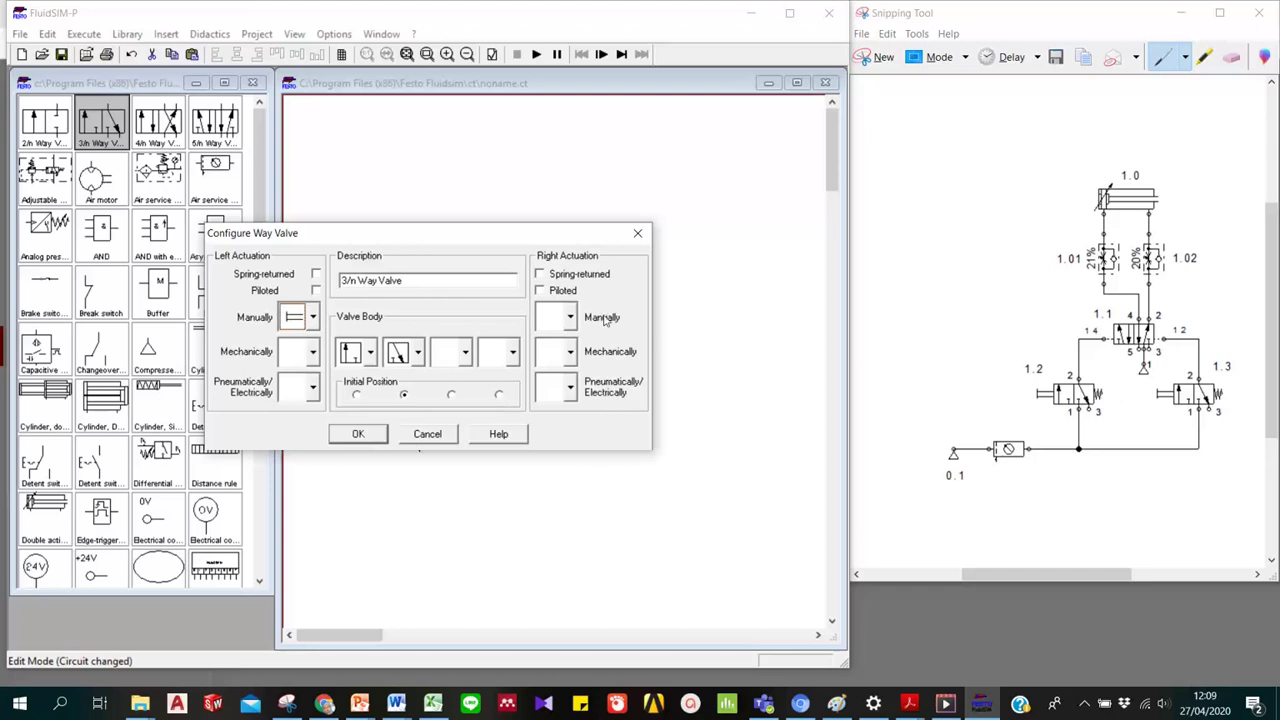
click(540, 275)
Examine the way valve's manual, mechanical and pneumatic/electrical left actuation options and its manual right actuation options.
click(313, 317)
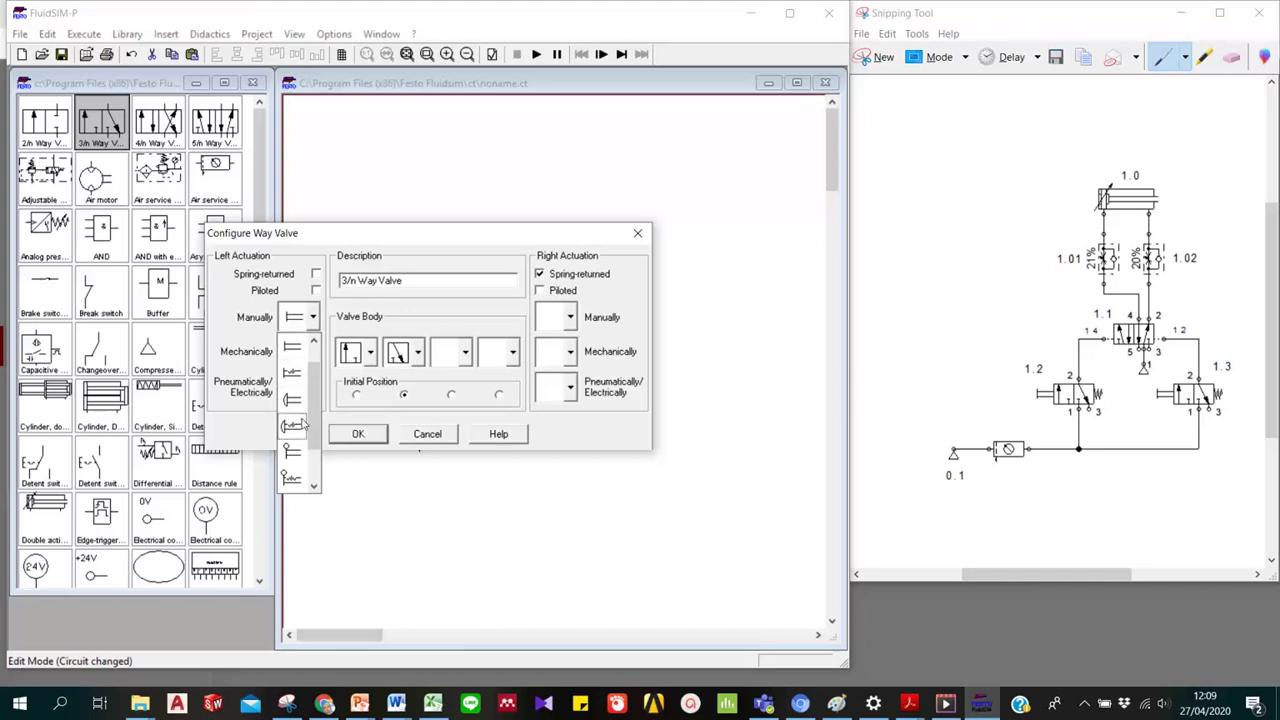
click(253, 338)
click(311, 354)
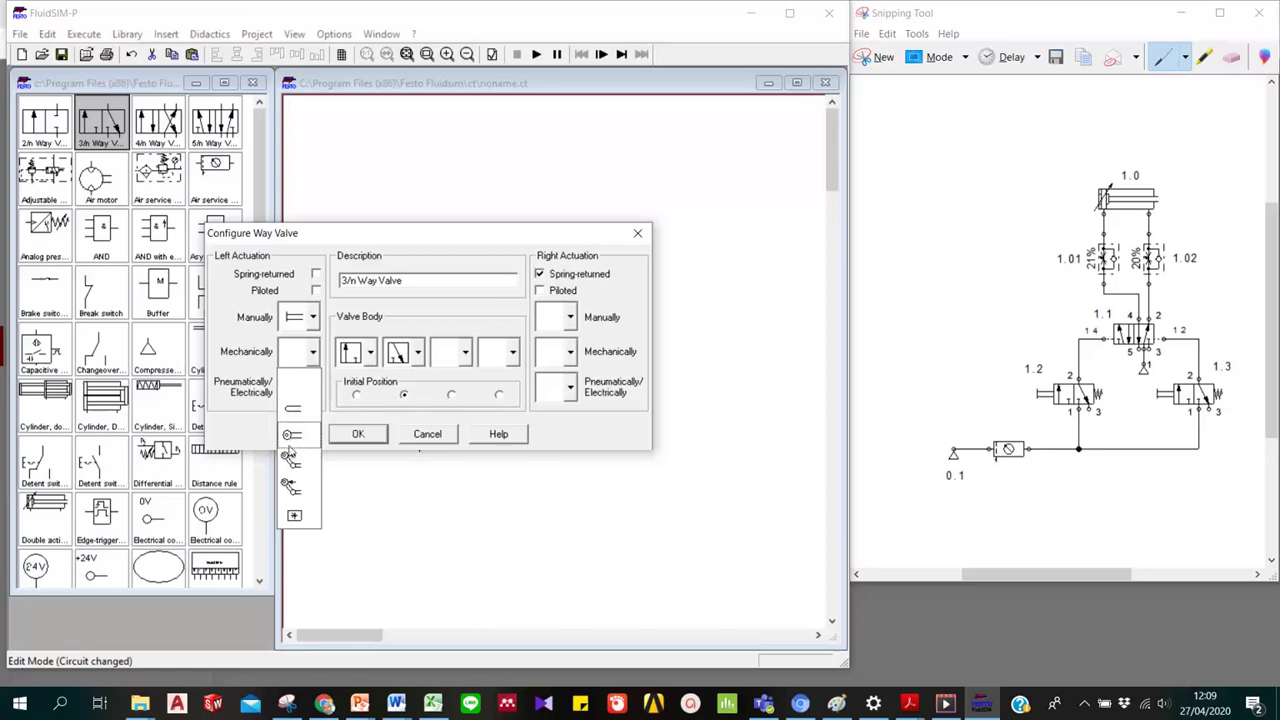
click(437, 541)
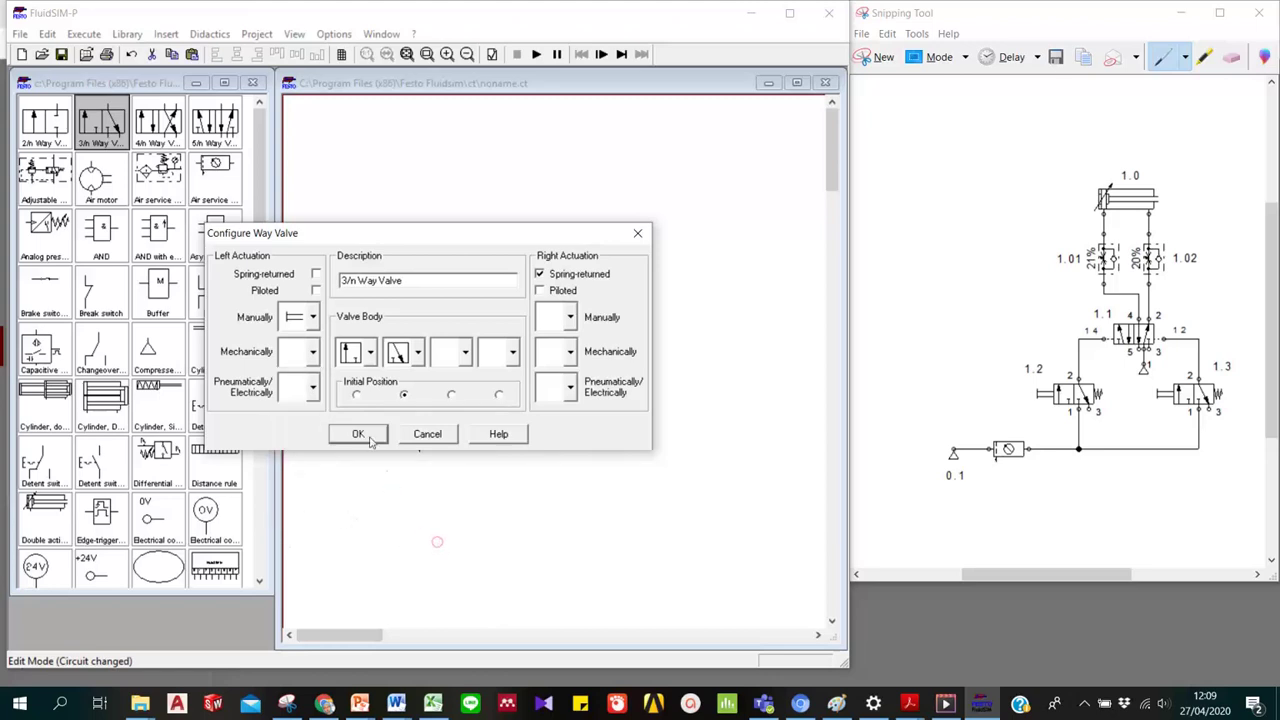
click(306, 388)
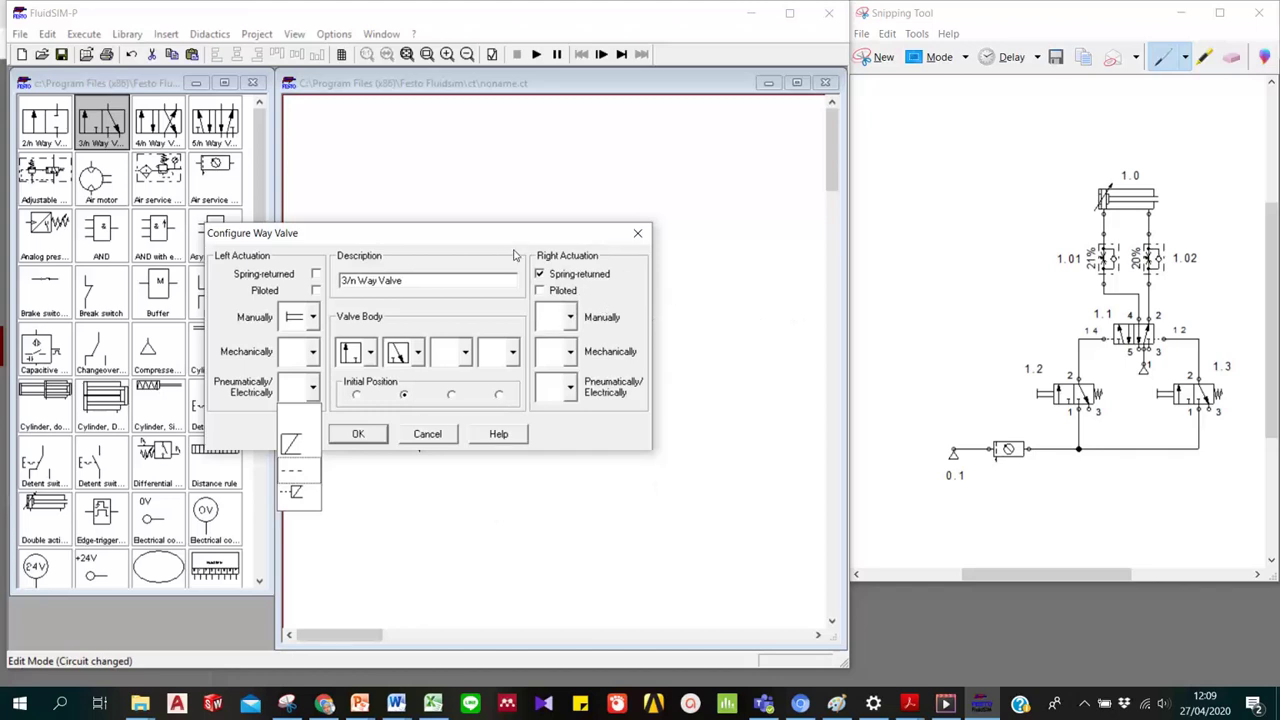
click(570, 317)
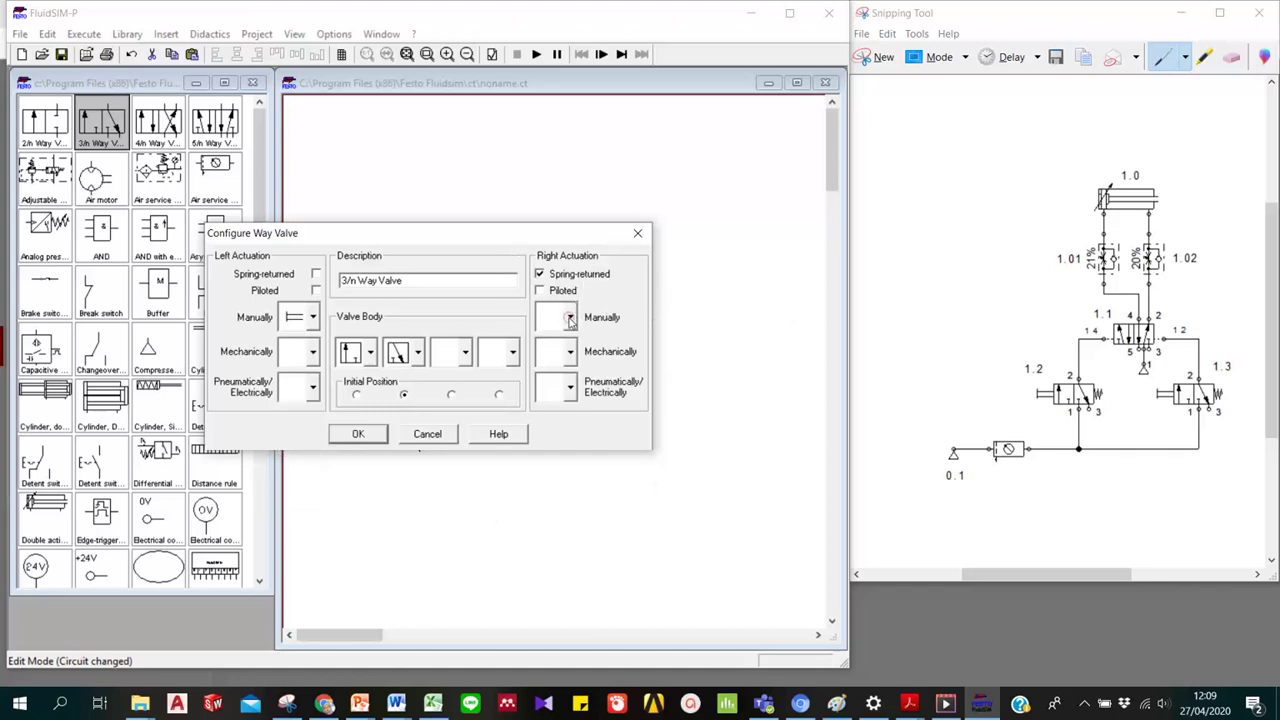
click(570, 317)
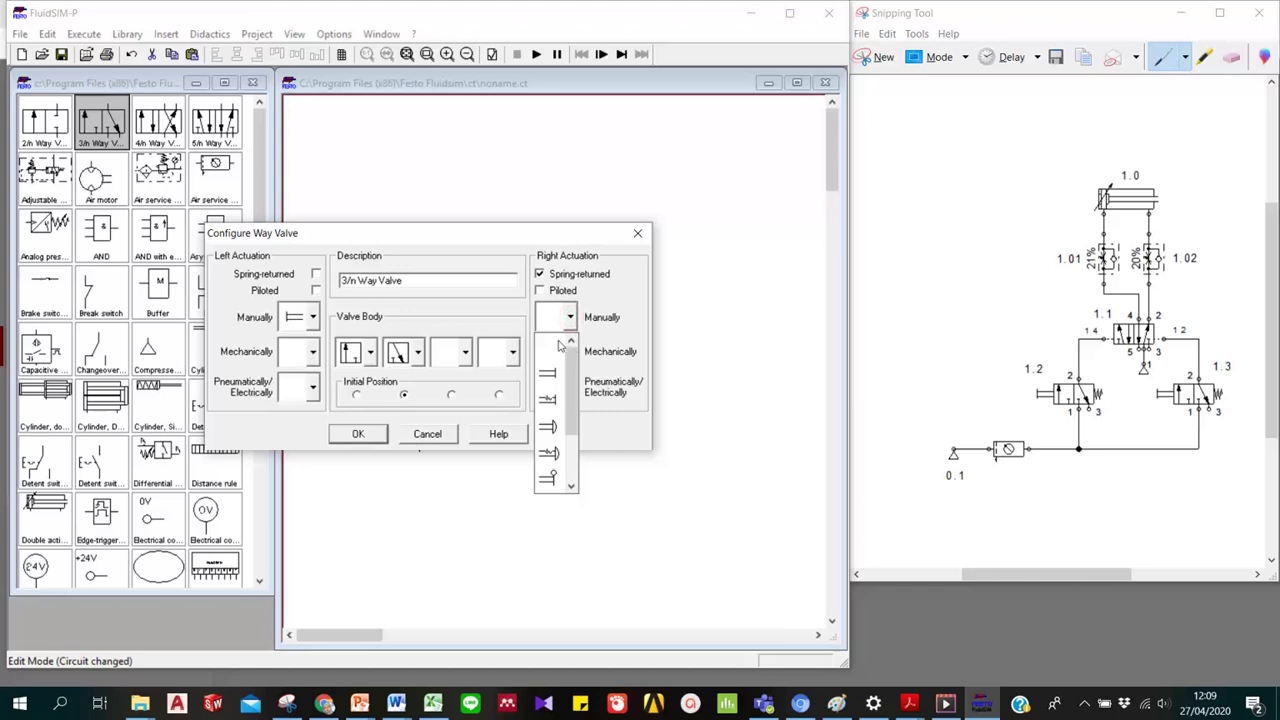
click(715, 407)
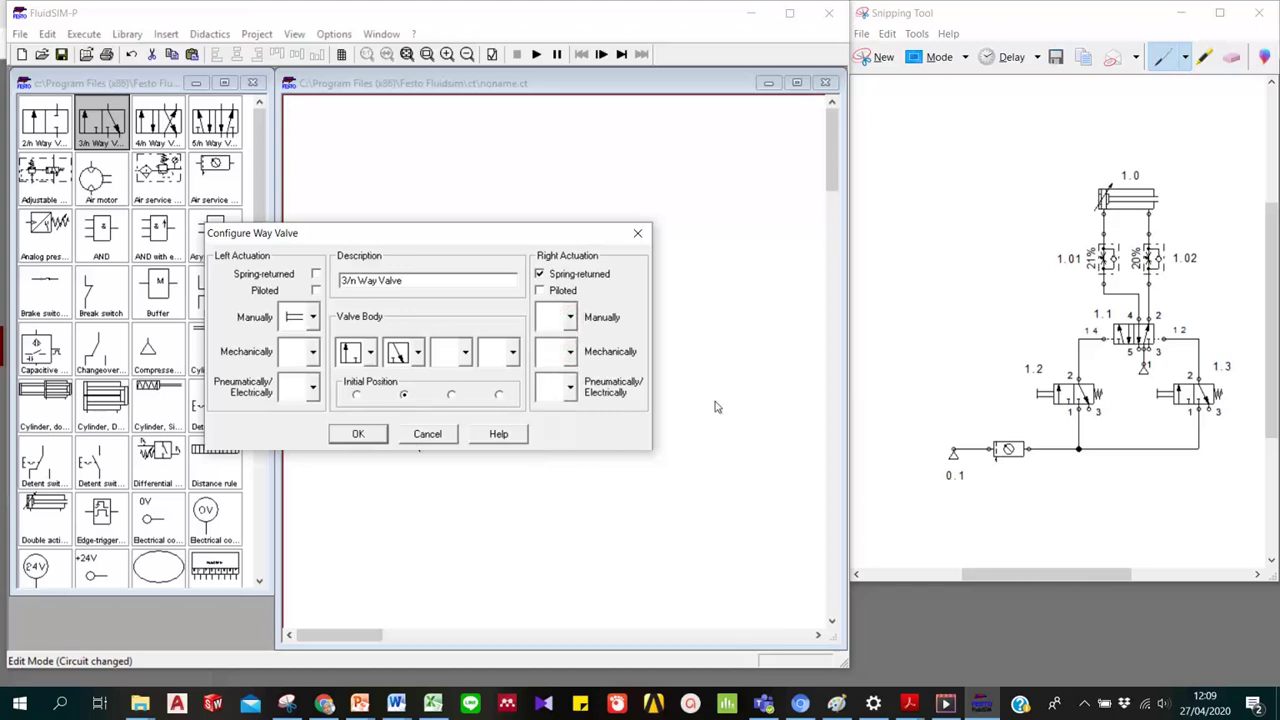
Examine the 3/n way valve's mechanical and pneumatic/electrical right actuation options.
click(570, 351)
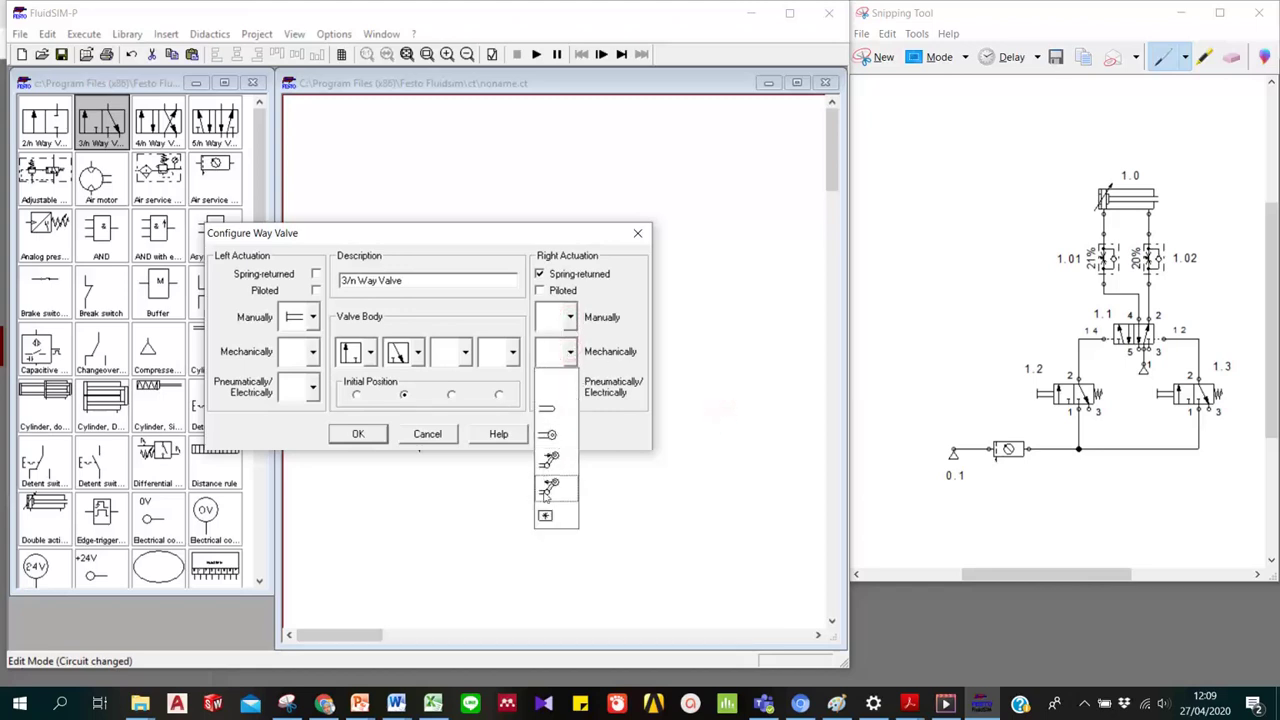
click(700, 376)
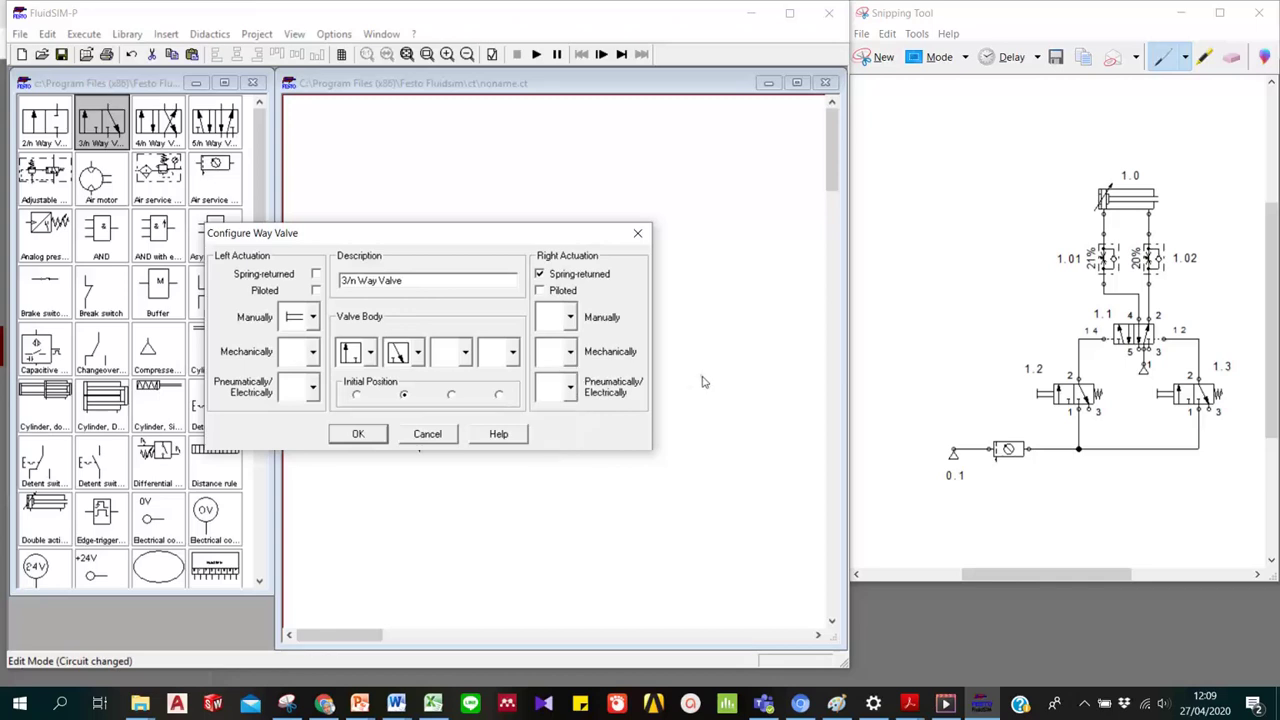
click(568, 392)
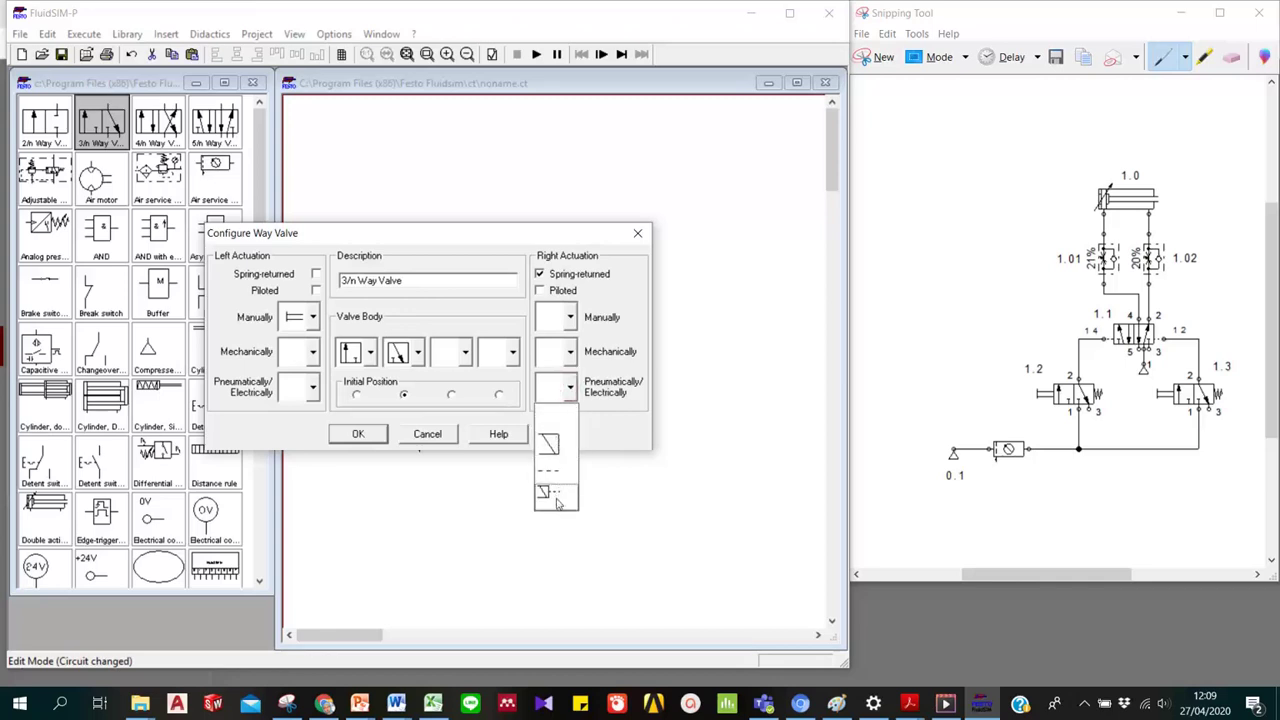
click(750, 352)
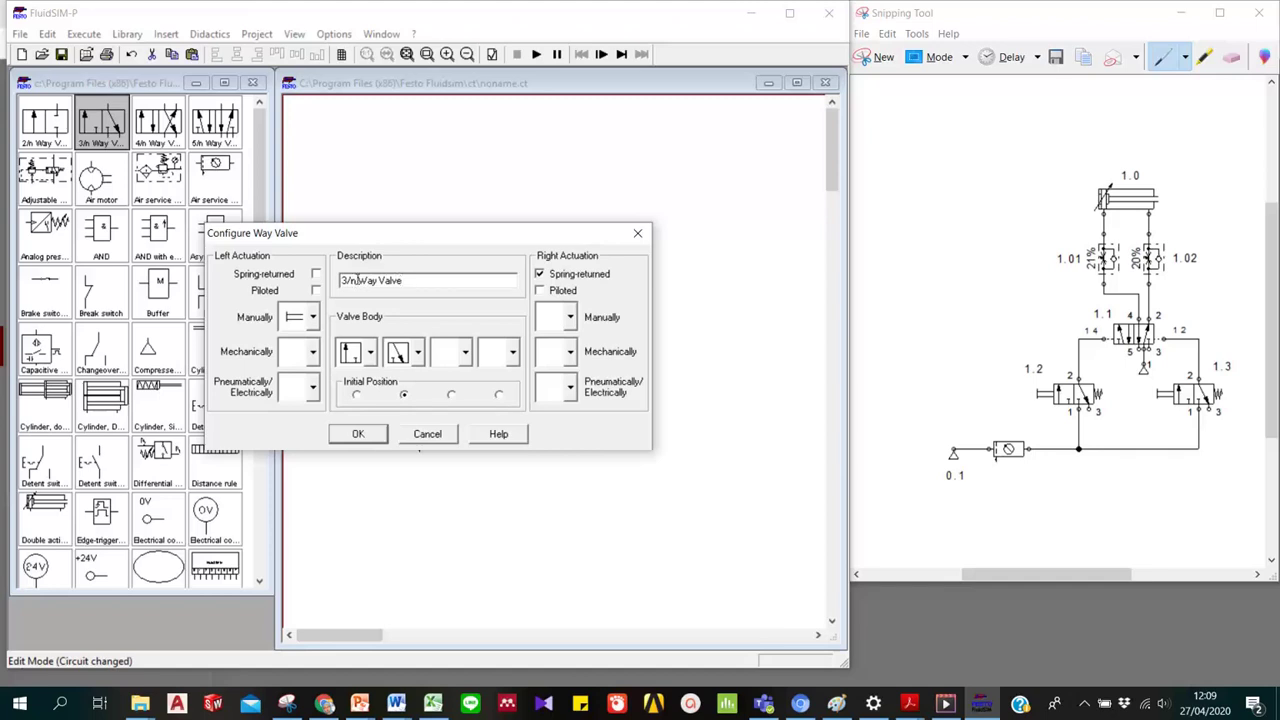
Examine the 3/n way valve's body options, trying a third body position and clearing it, and close the configuration.
click(370, 352)
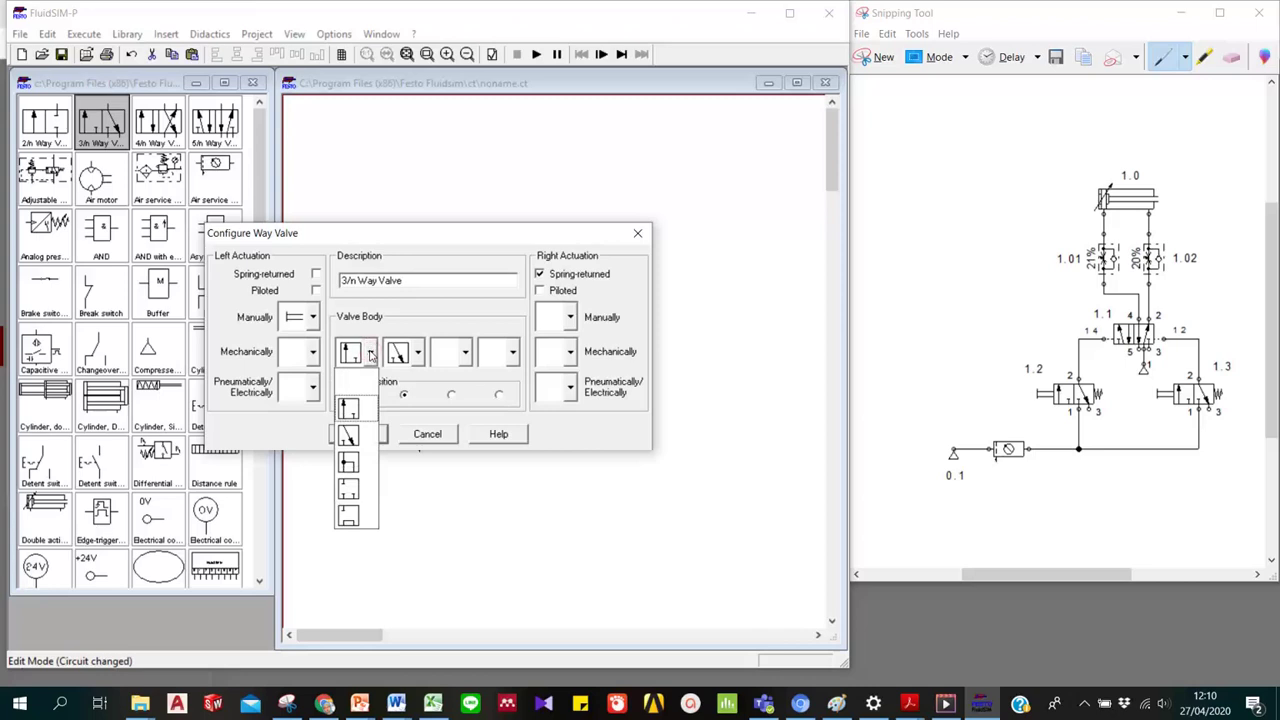
click(370, 352)
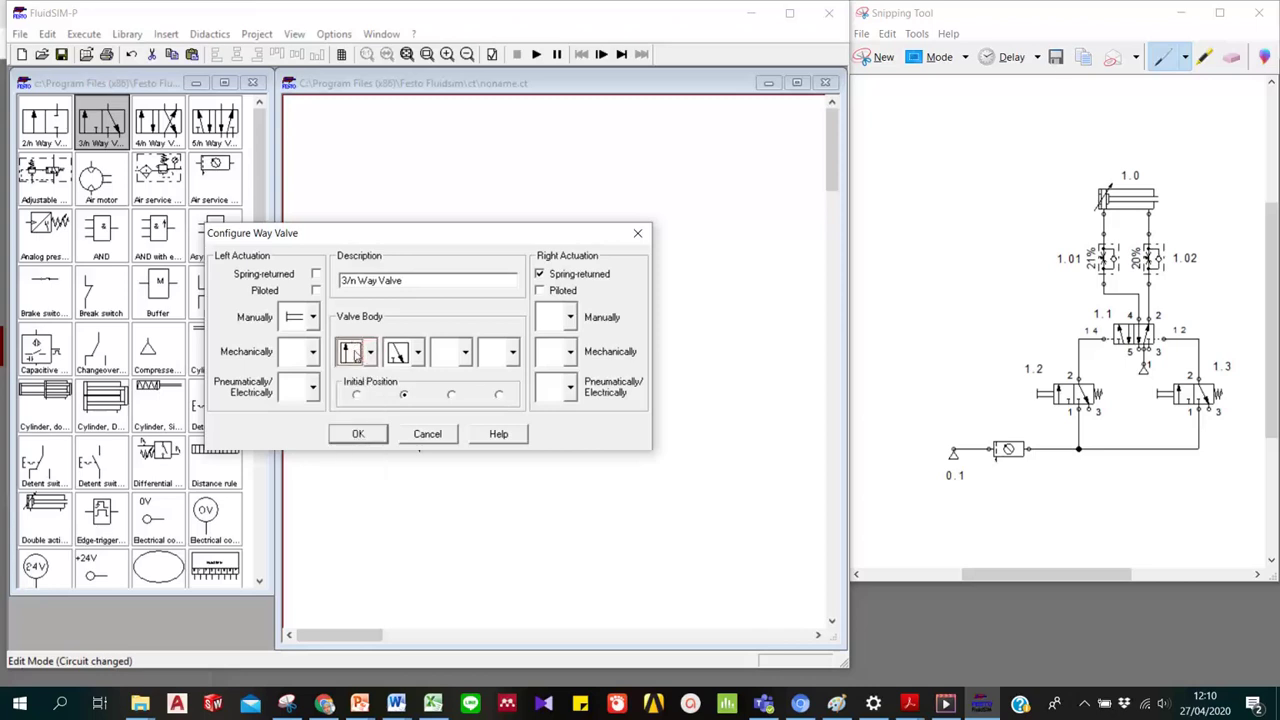
click(465, 352)
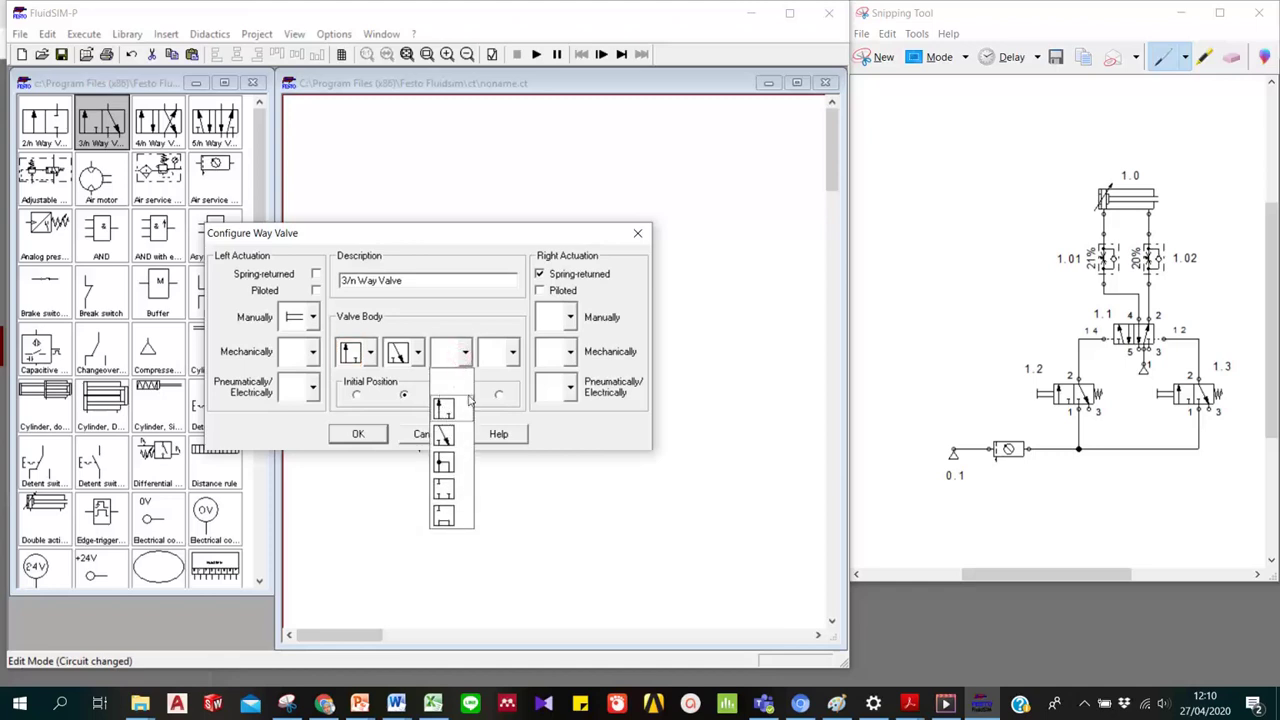
click(443, 412)
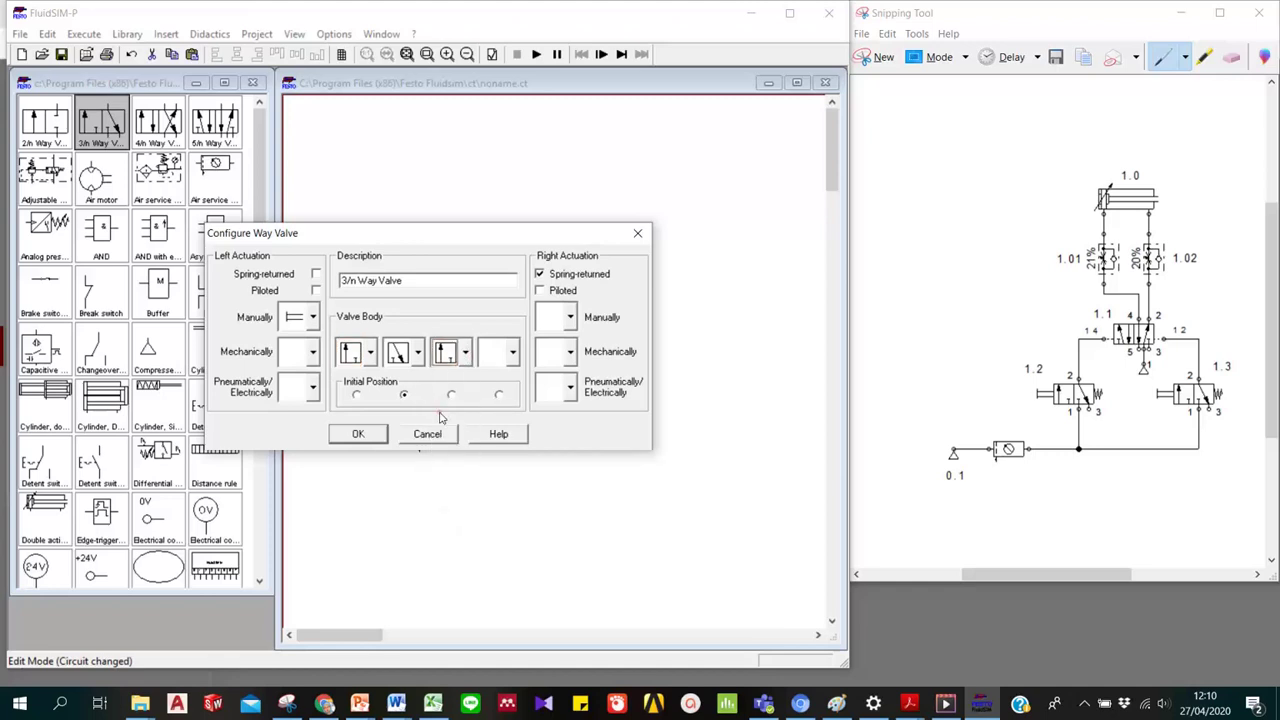
click(465, 352)
click(461, 377)
click(512, 352)
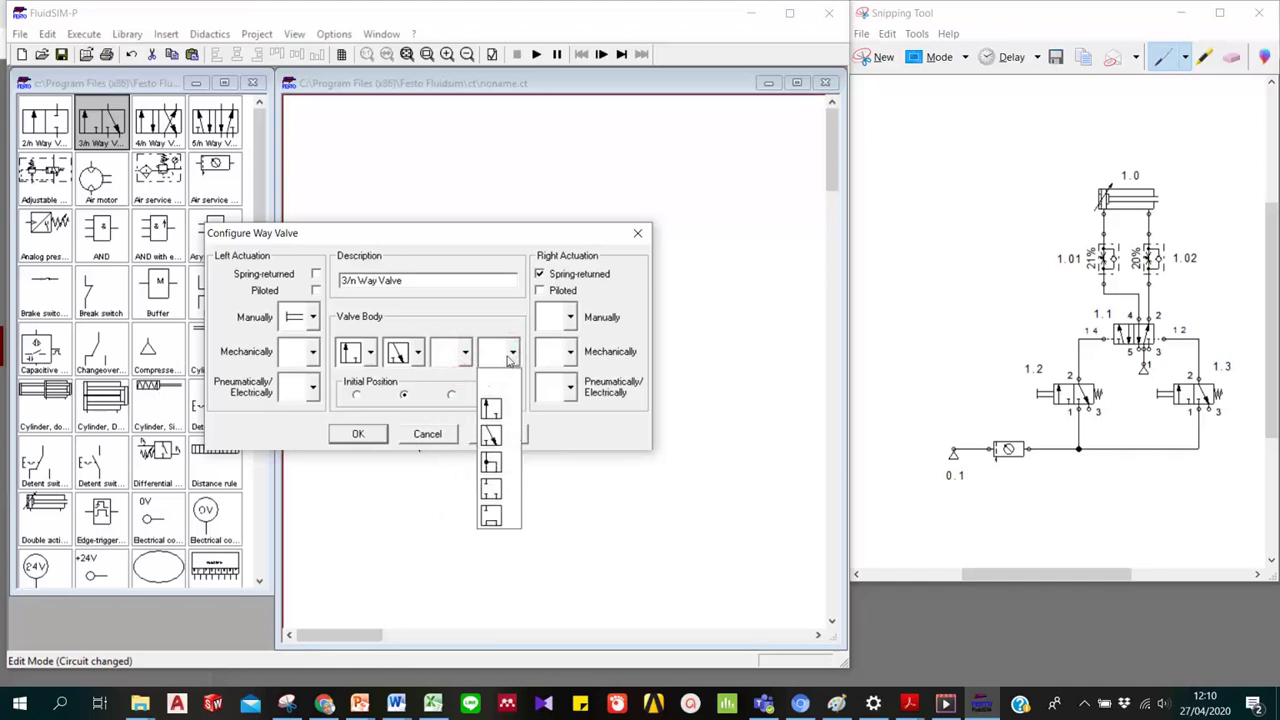
click(512, 358)
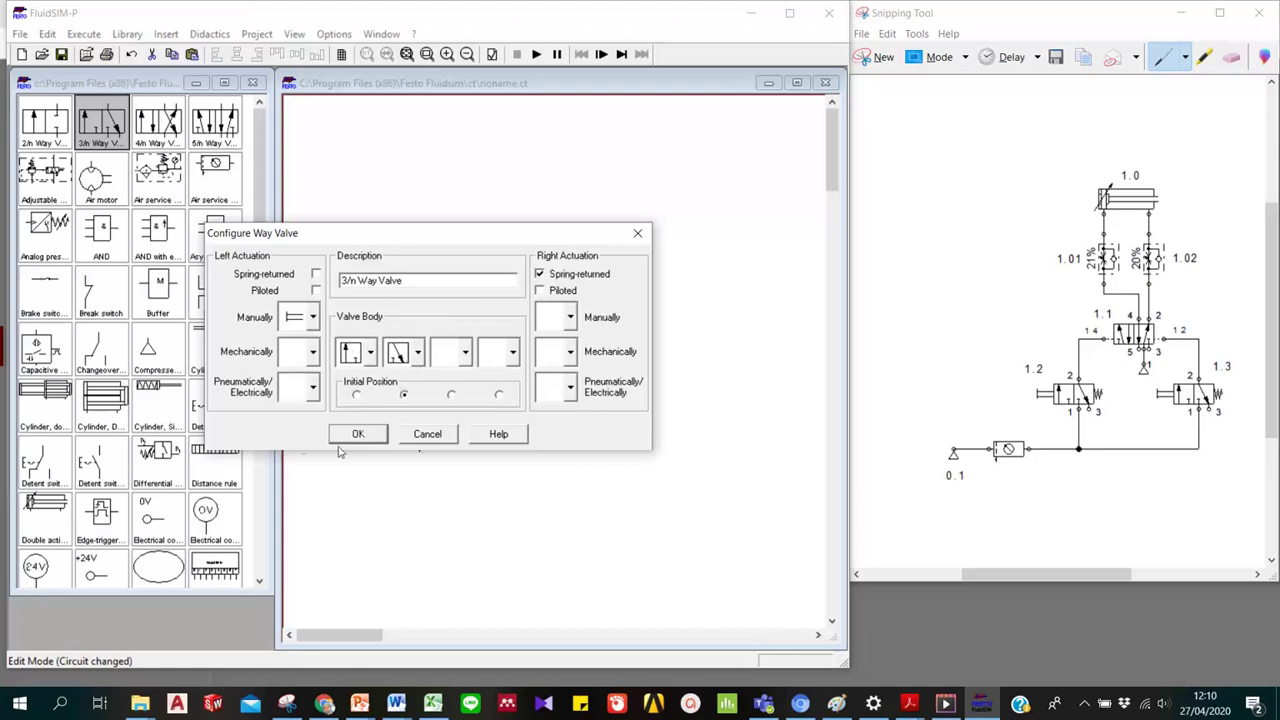
click(373, 438)
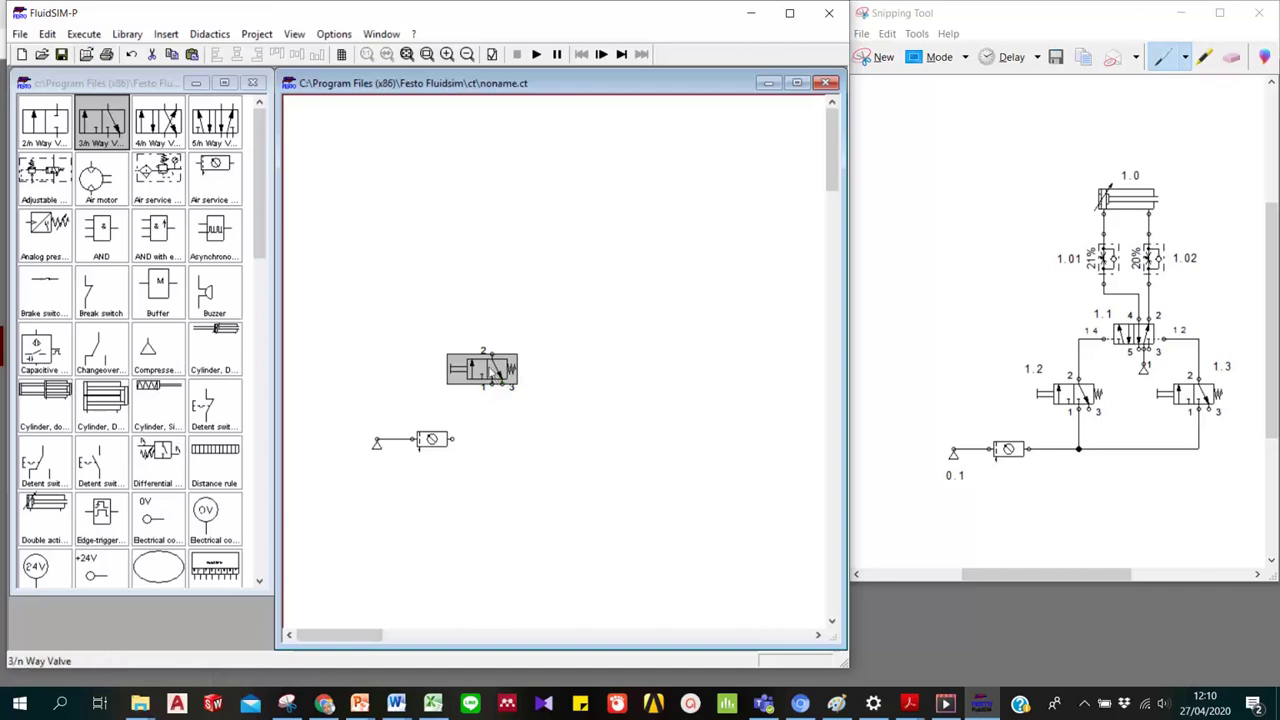
Duplicate the configured 3/n way valve and place the copy to its right at the same height.
click(466, 382)
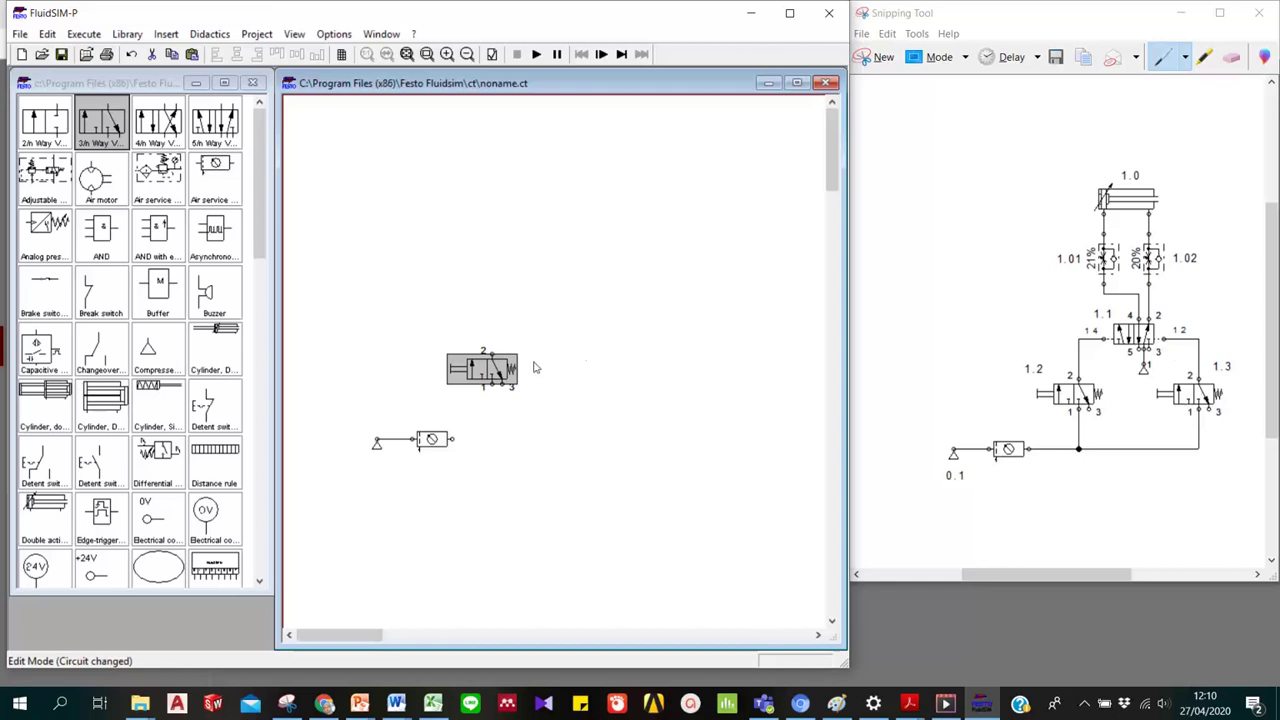
right_click(484, 370)
click(520, 400)
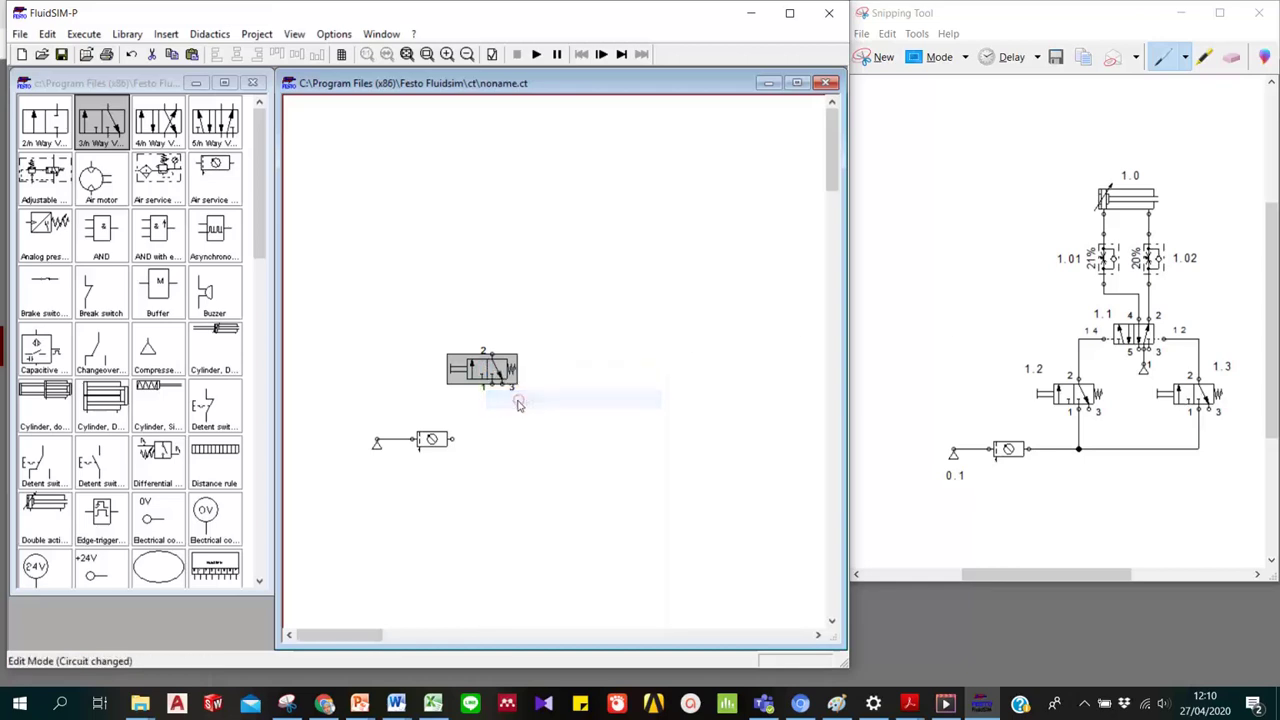
right_click(502, 367)
click(540, 412)
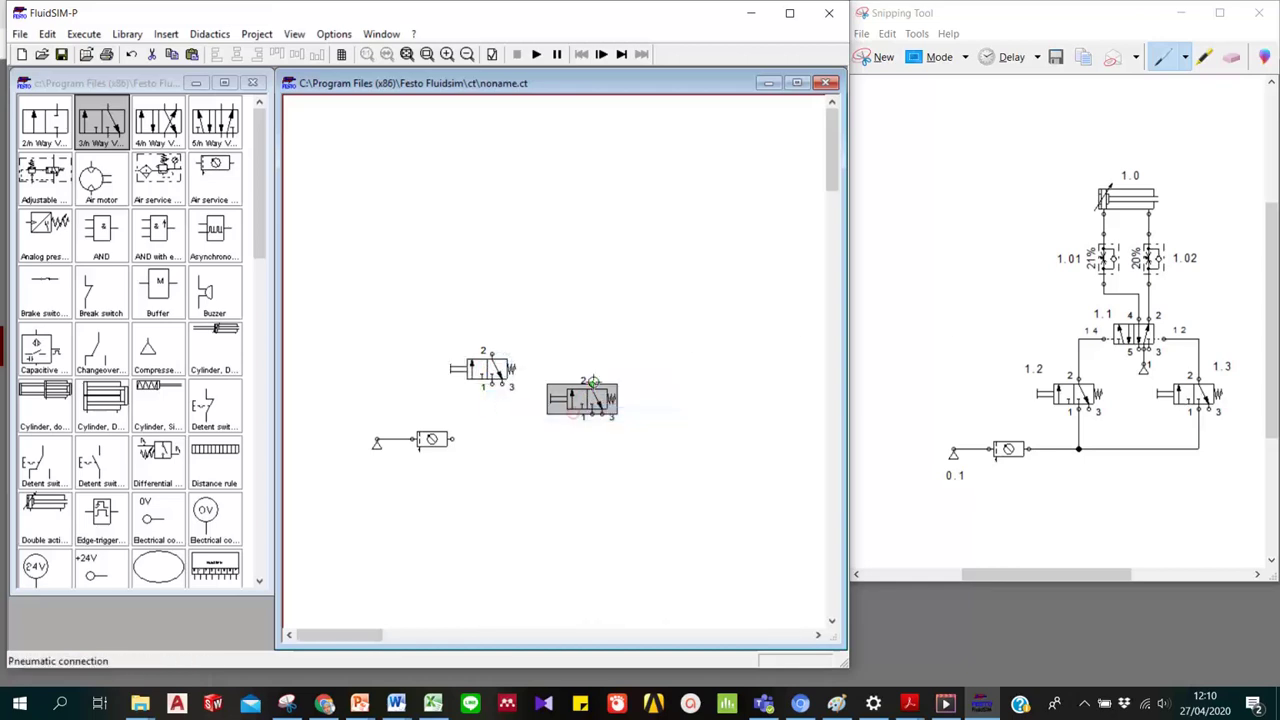
drag(585, 410, 646, 366)
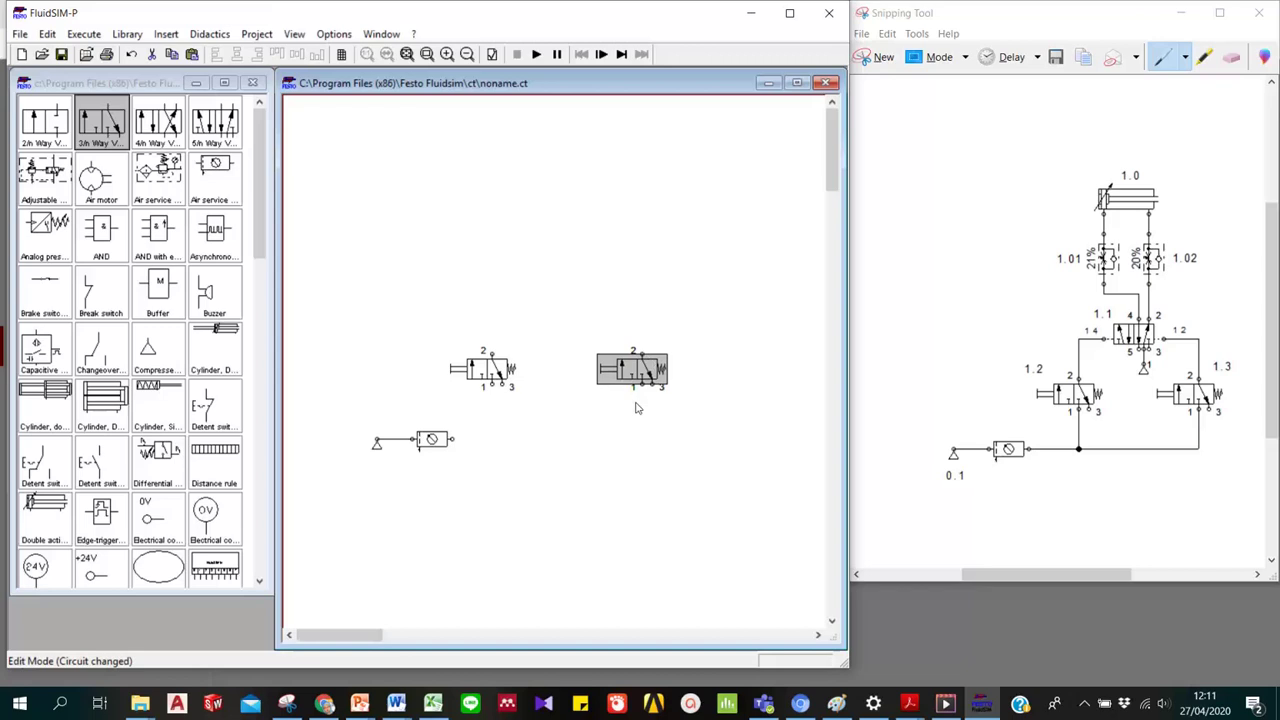
Connect the air service unit's outlet to port 1 of both 3/n way valves, branching the line below the first valve.
click(452, 438)
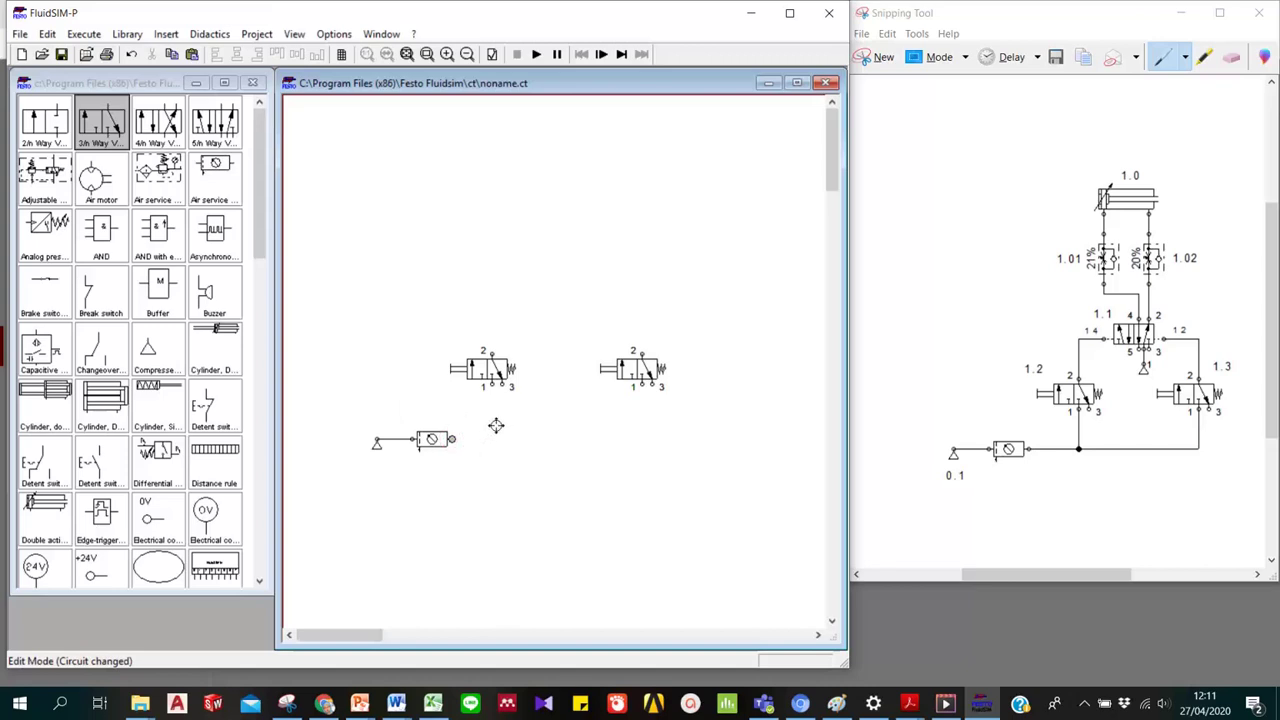
drag(496, 425, 491, 387)
drag(489, 440, 642, 385)
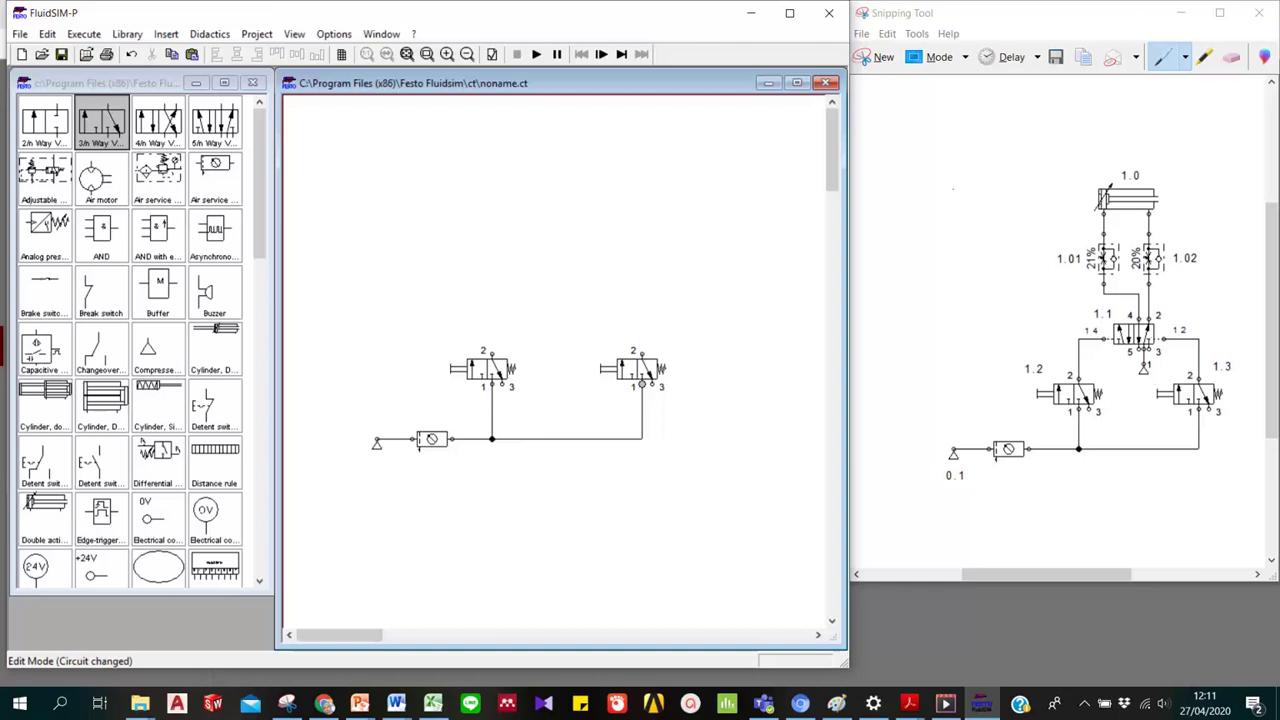
Place a 5/n way valve above and between the two 3/n way valves.
click(216, 120)
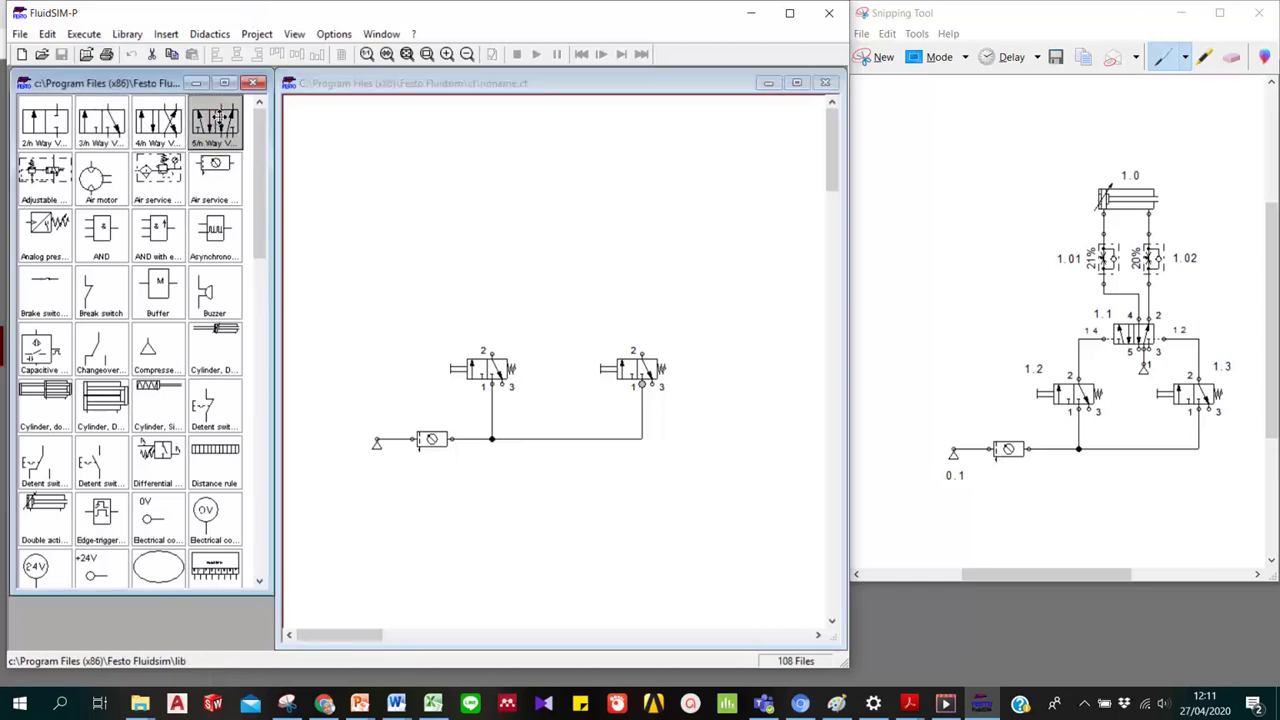
drag(216, 120, 556, 303)
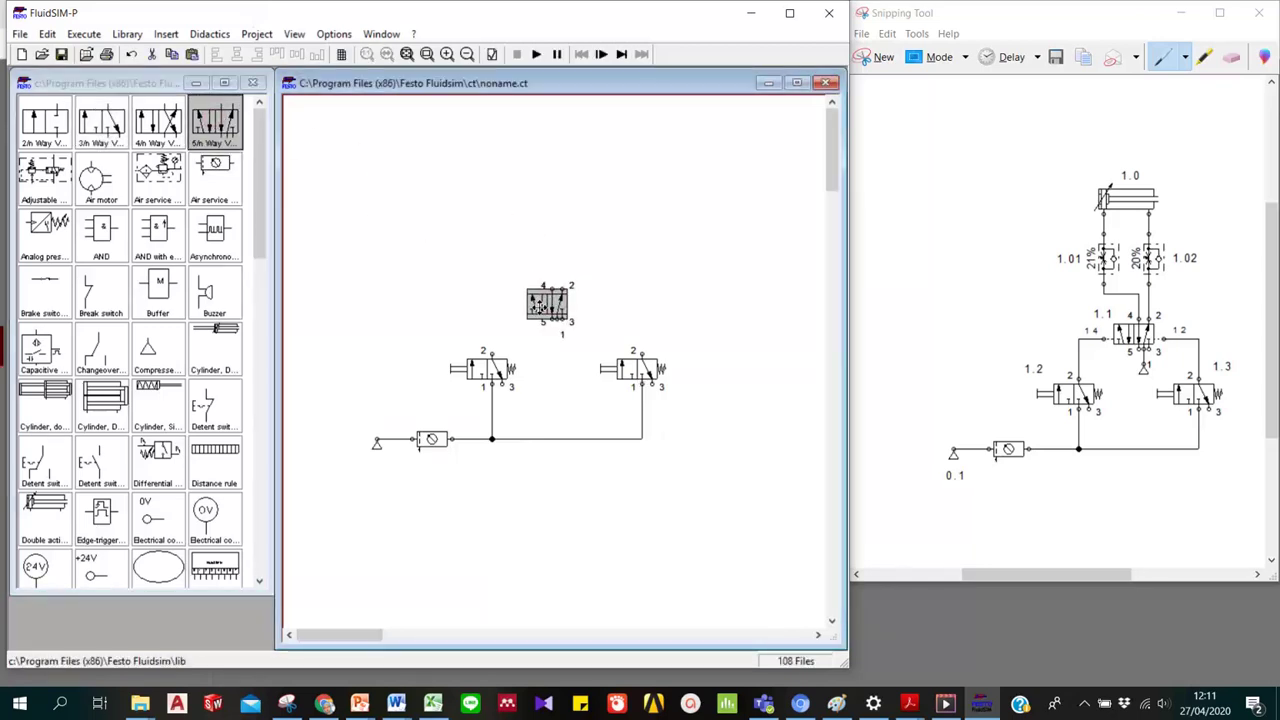
right_click(553, 311)
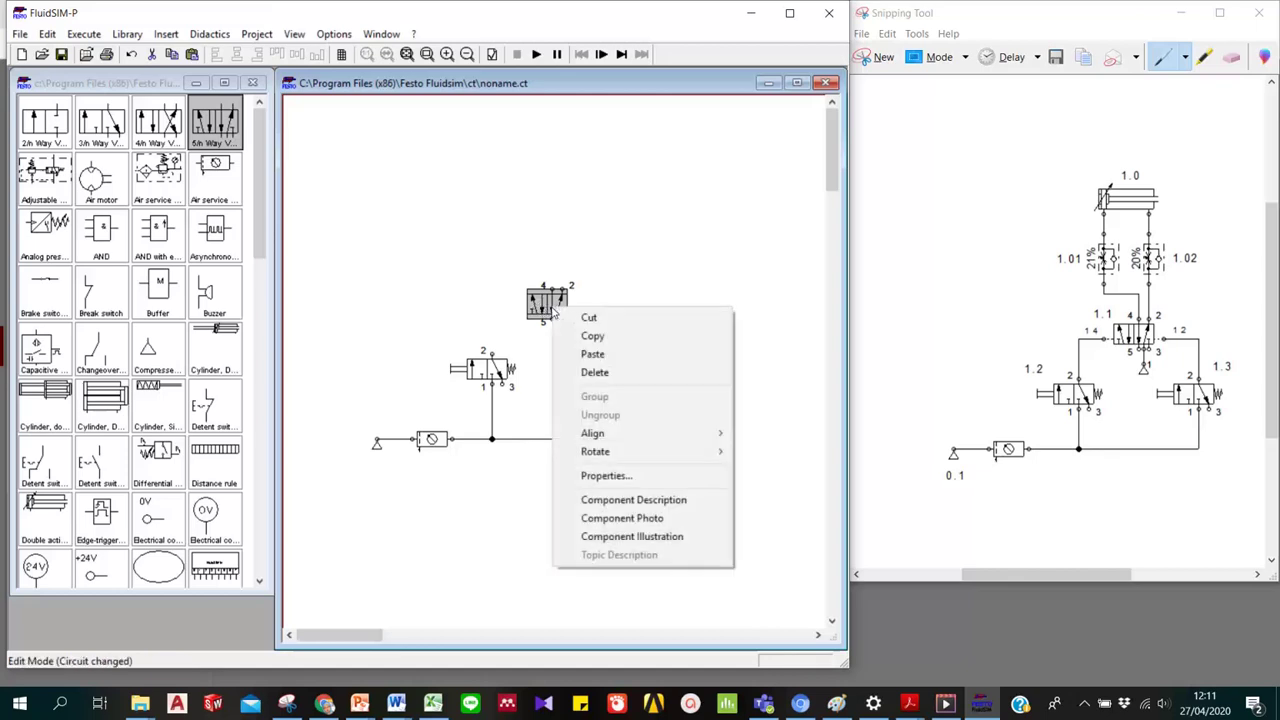
click(662, 268)
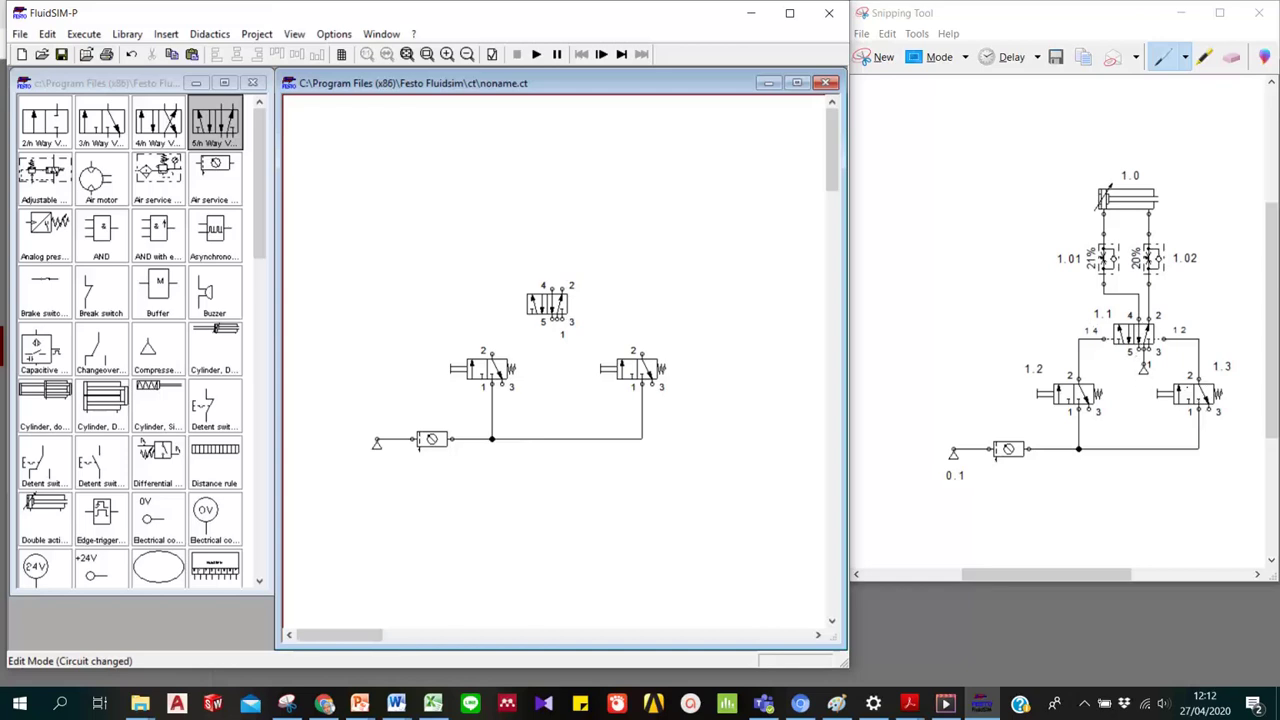
Configure the 5/n way valve with plain pneumatic pilot actuation (dashed line) on both the left and right sides.
click(547, 297)
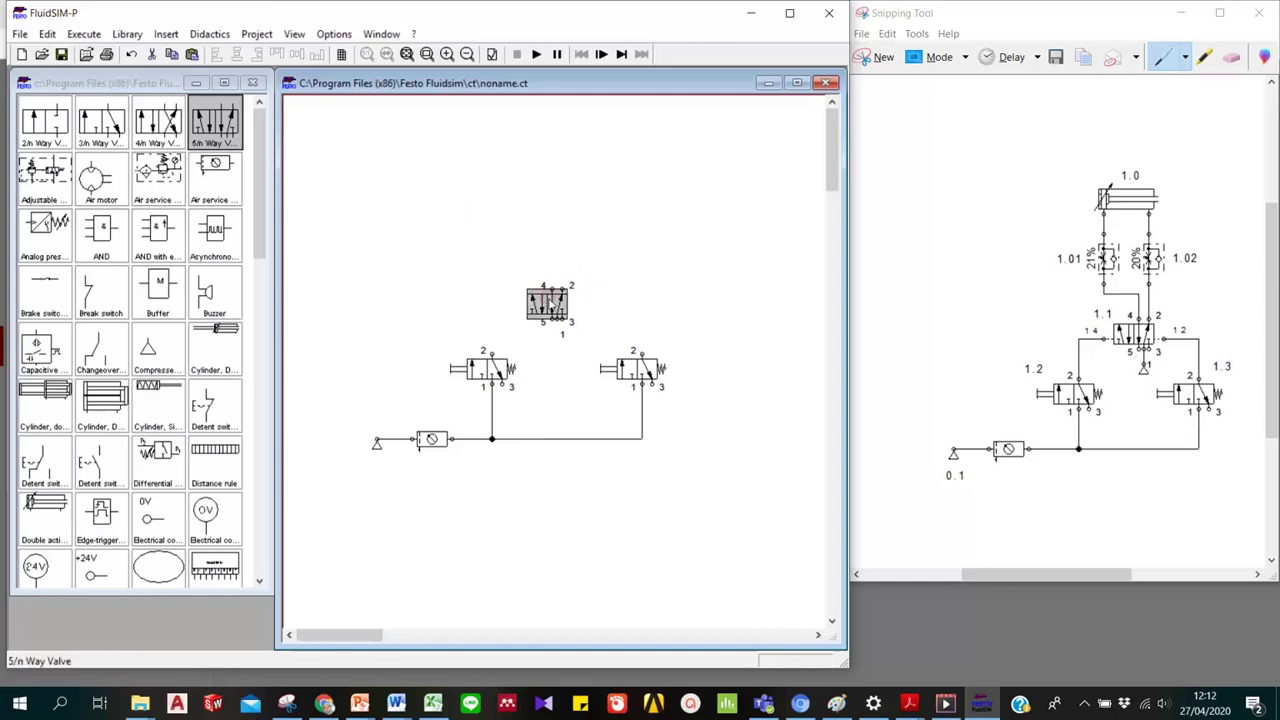
right_click(550, 300)
click(603, 468)
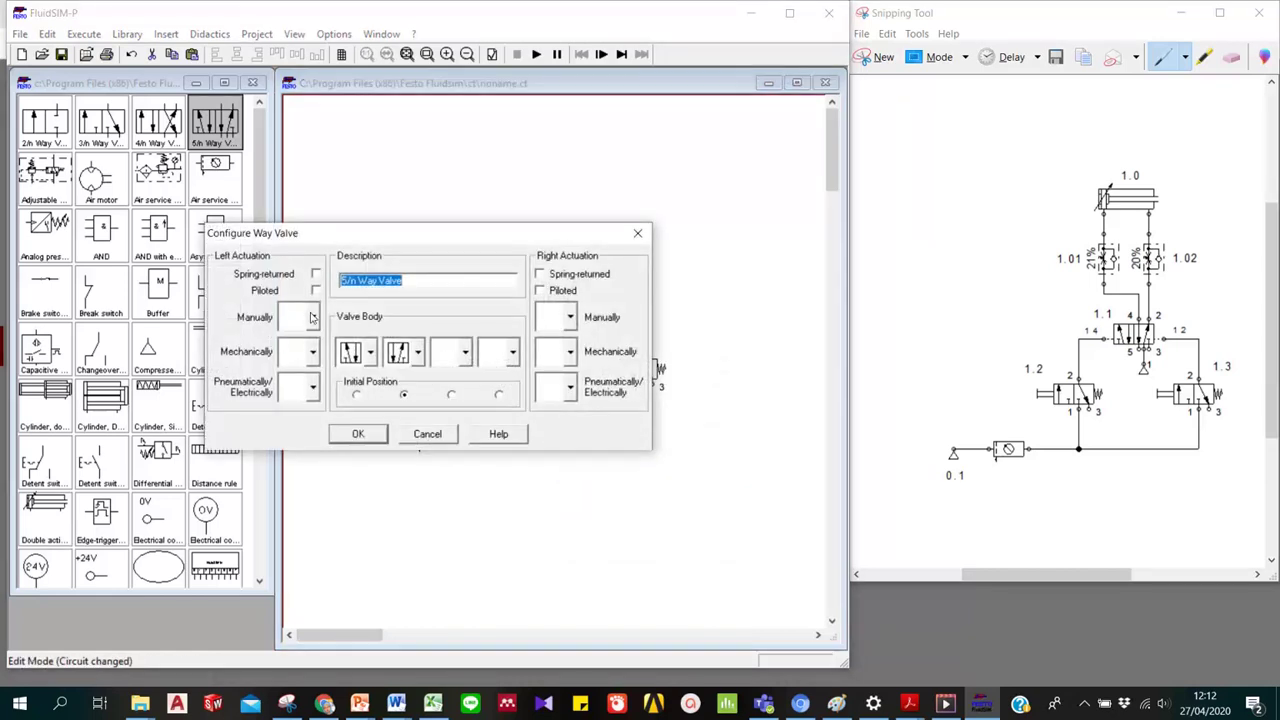
click(313, 388)
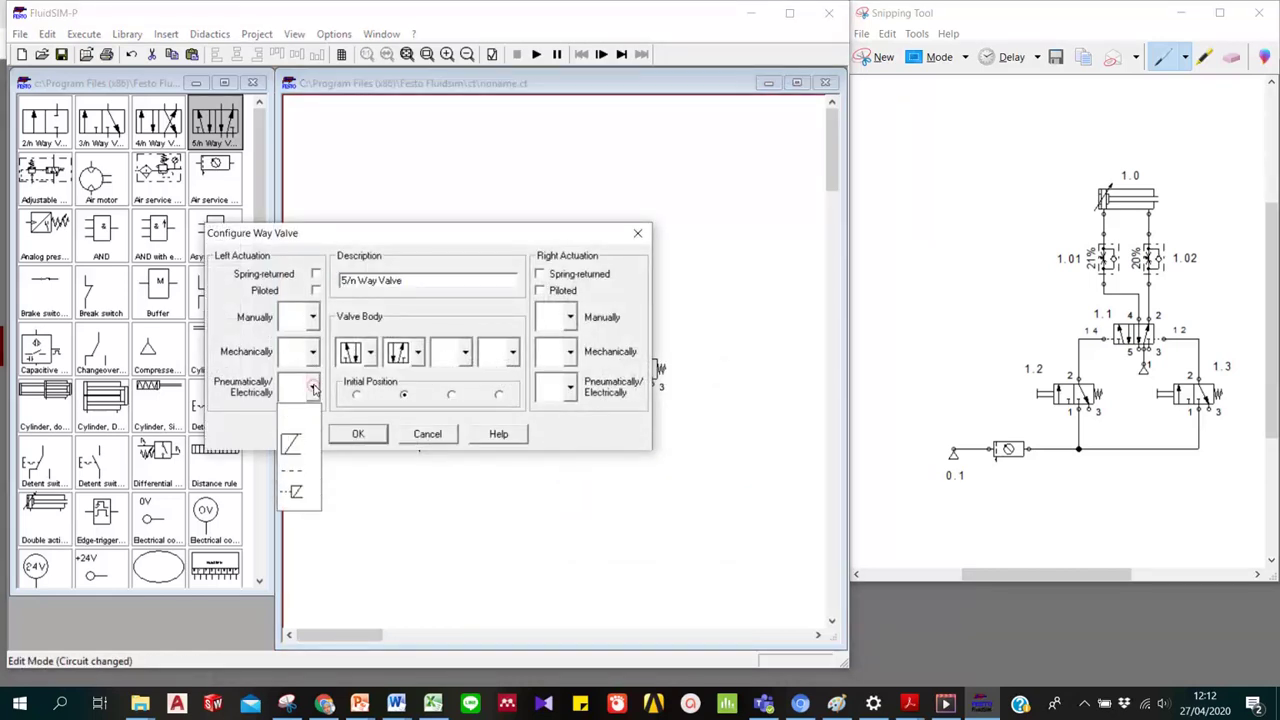
click(304, 468)
click(570, 386)
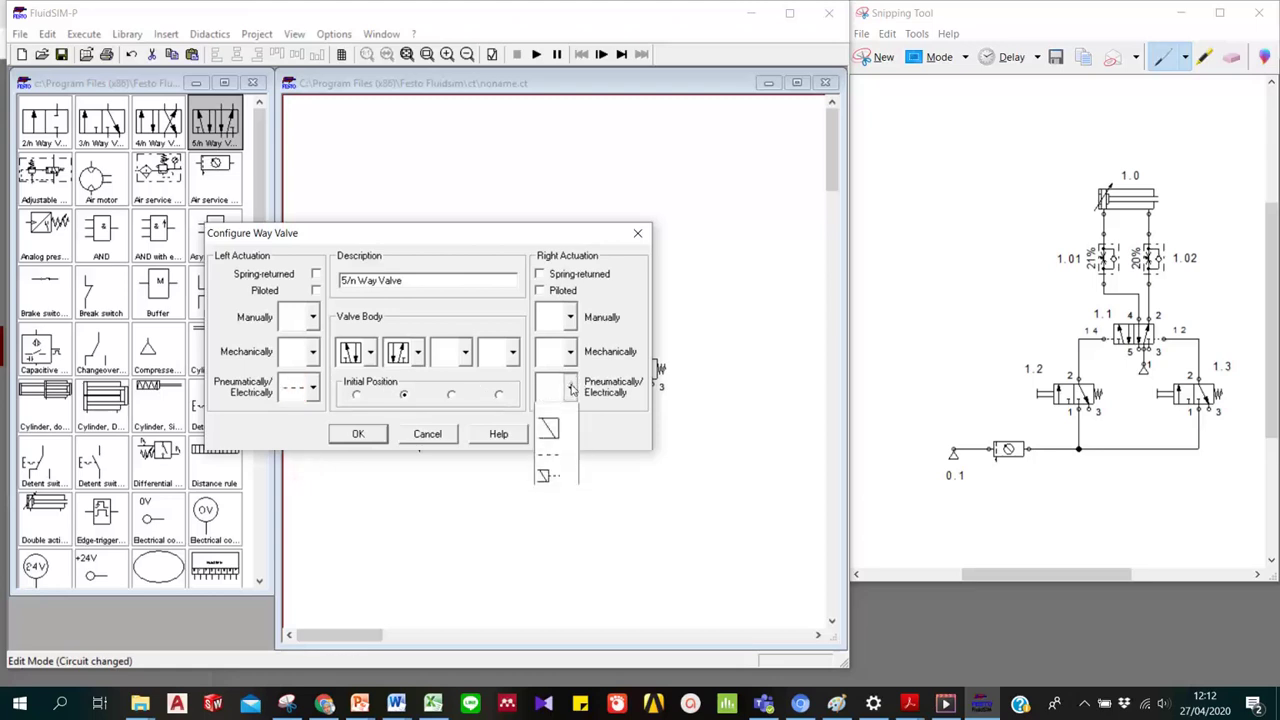
click(553, 470)
click(357, 437)
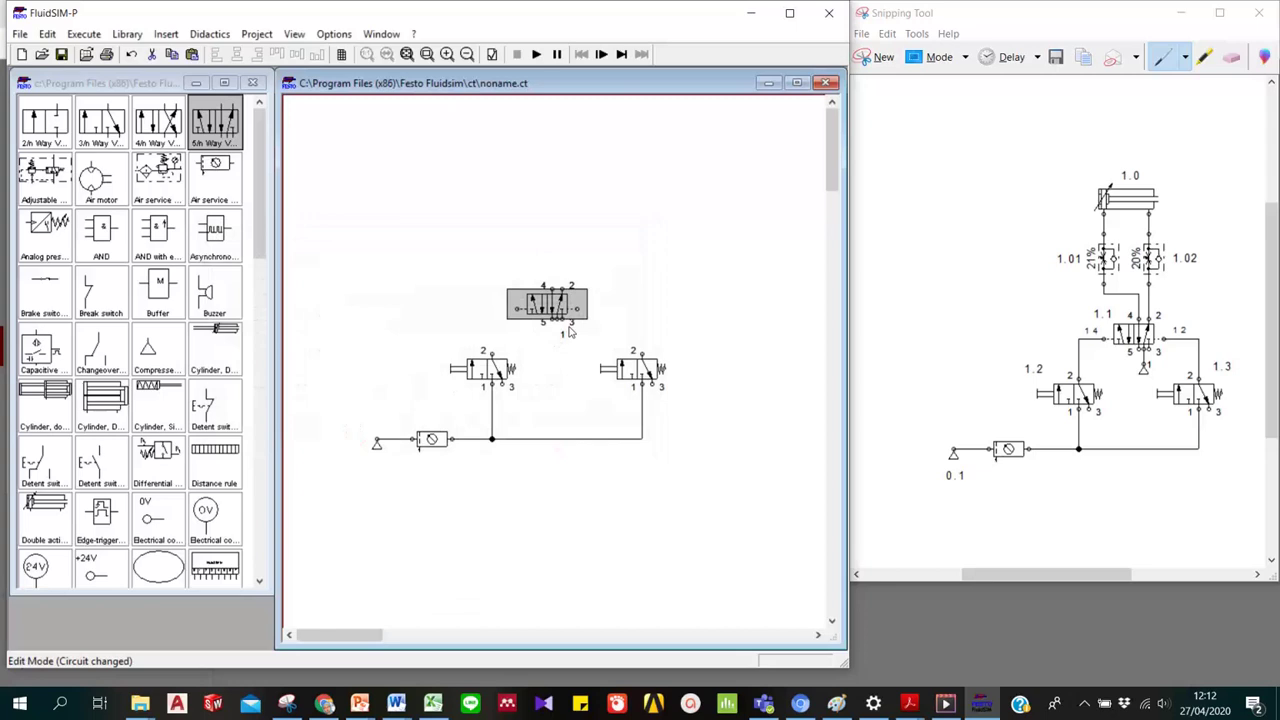
Connect port 2 of the left and right 3/n way valves to the matching pilot ports of the 5/n way valve.
click(546, 398)
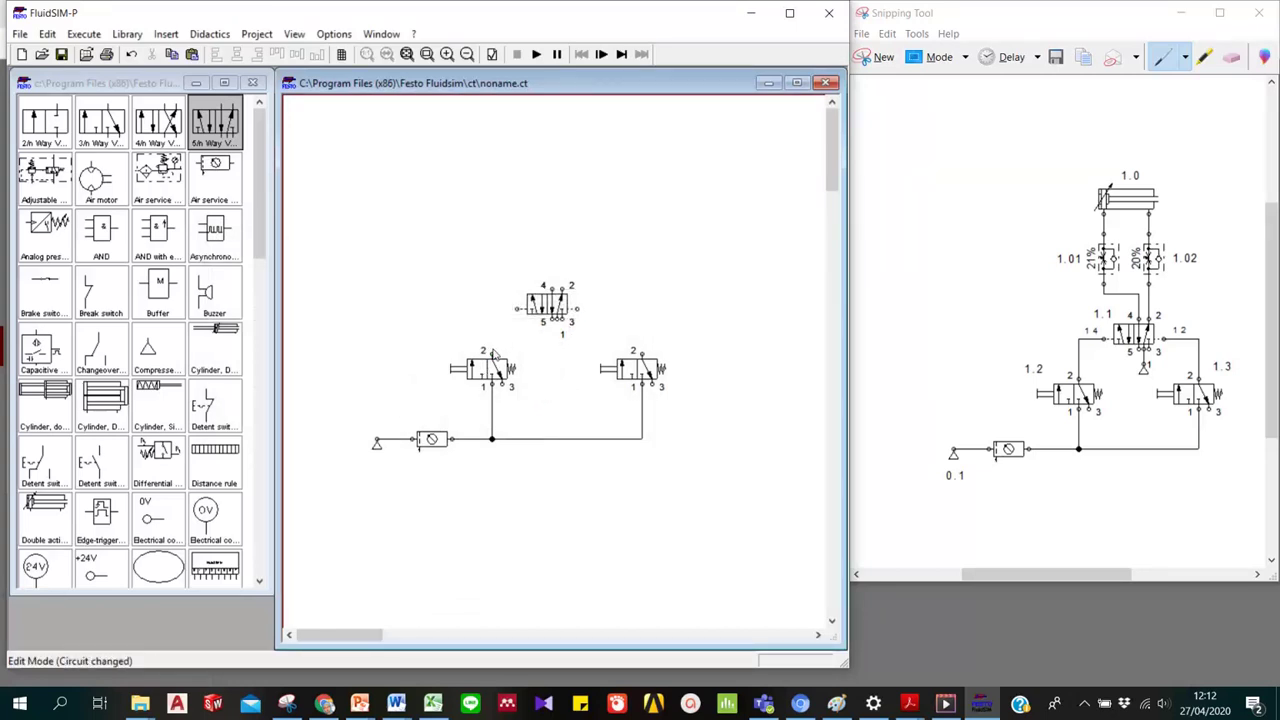
mouse_move(491, 354)
mouse_down()
mouse_move(491, 312)
mouse_move(517, 308)
mouse_up()
drag(577, 310, 642, 352)
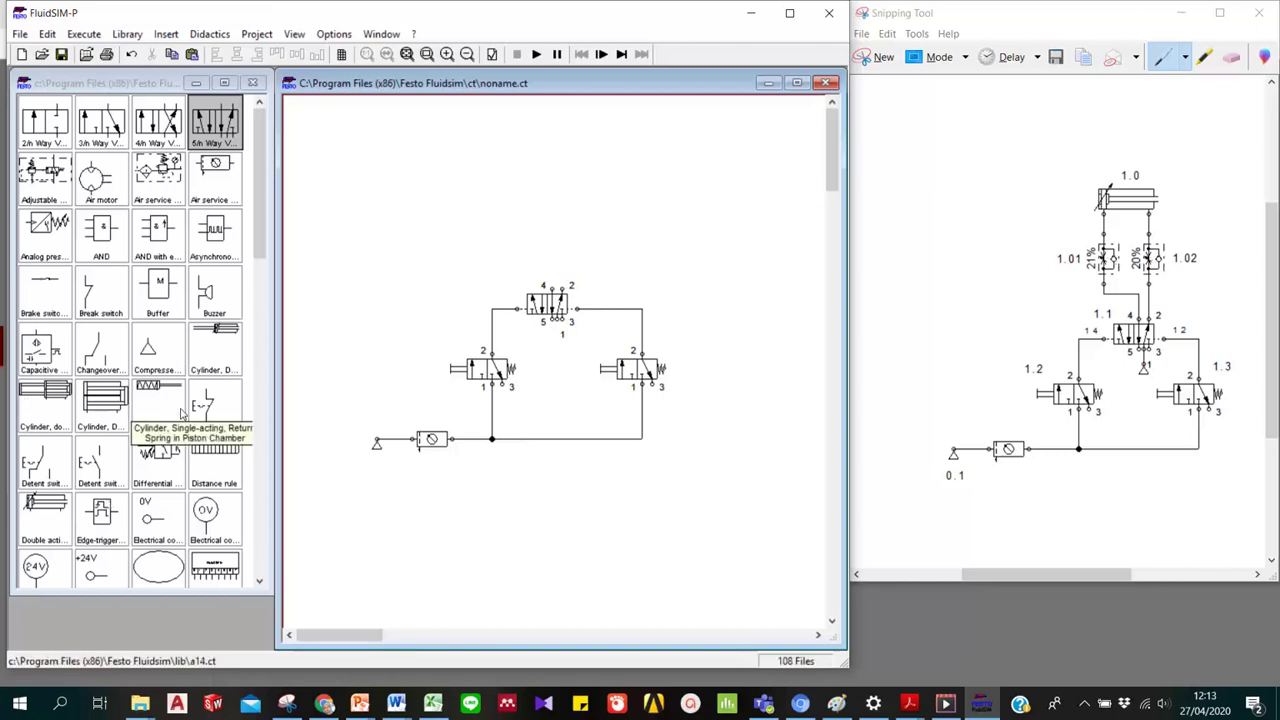
Place a one-way flow control valve above the 5/n way valve and rotate it 270°.
scroll(182, 413, down, 2)
scroll(182, 413, down, 7)
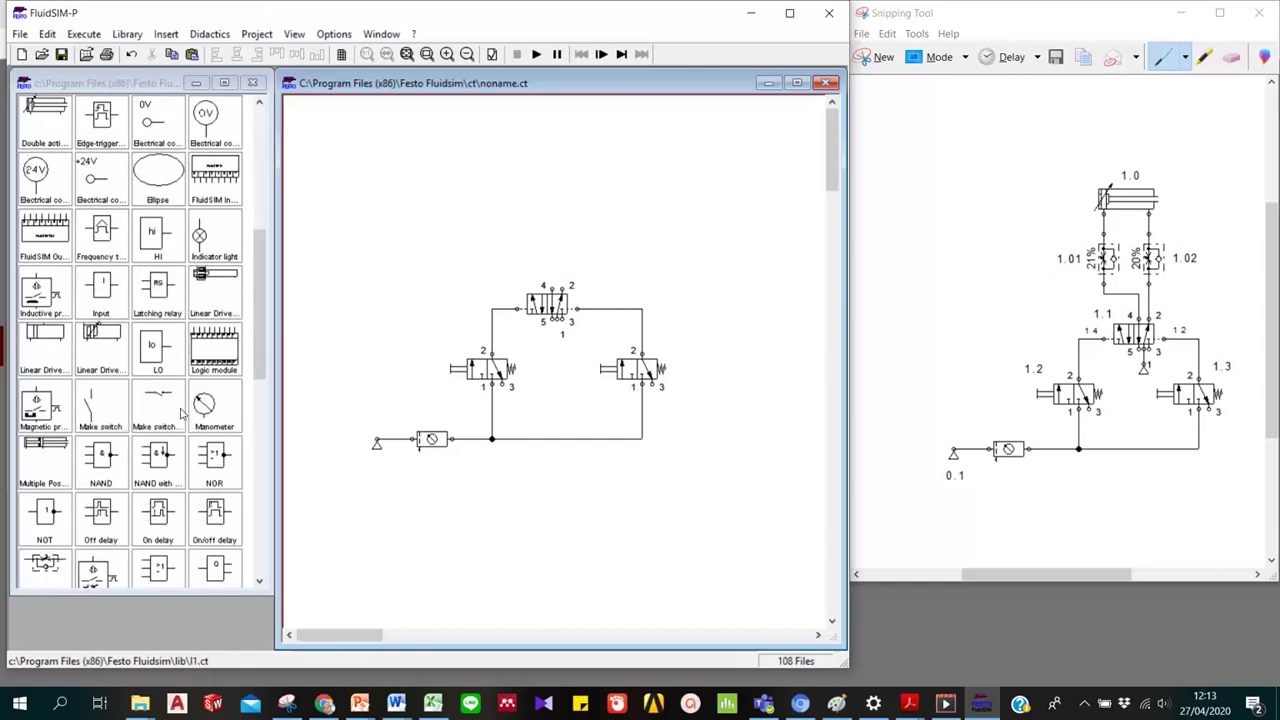
scroll(182, 413, down, 1)
click(42, 400)
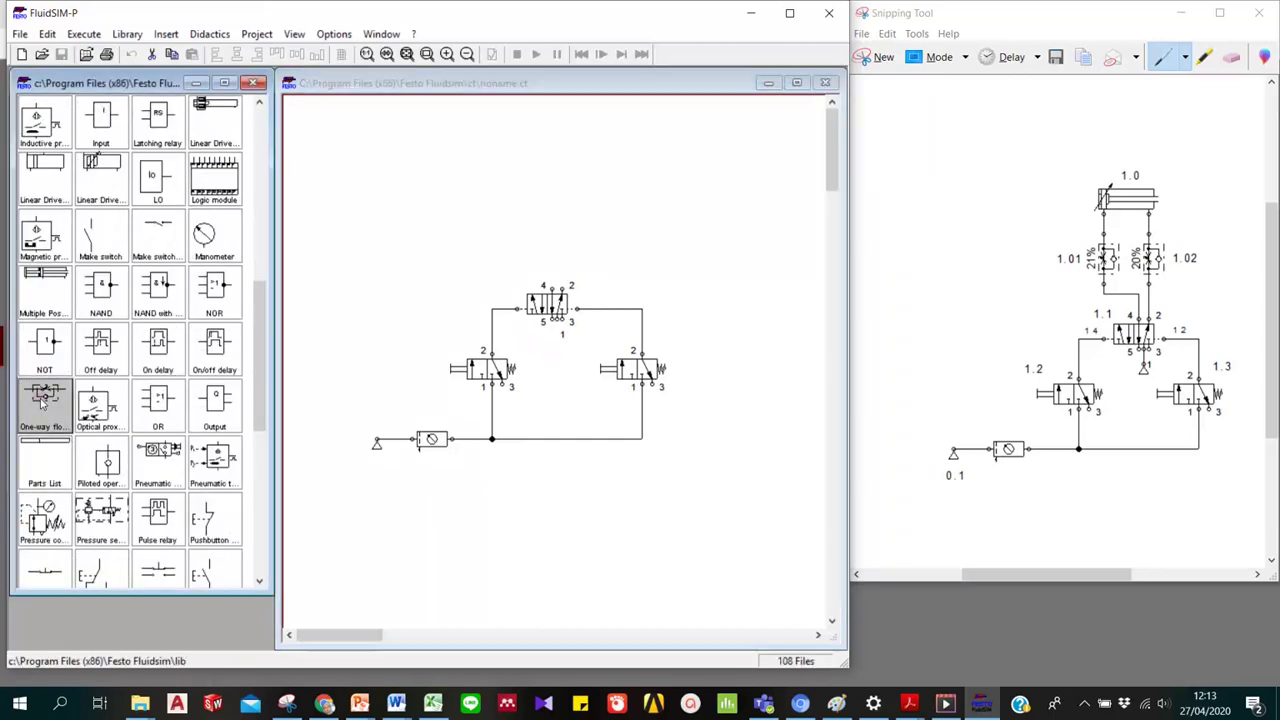
drag(42, 400, 527, 190)
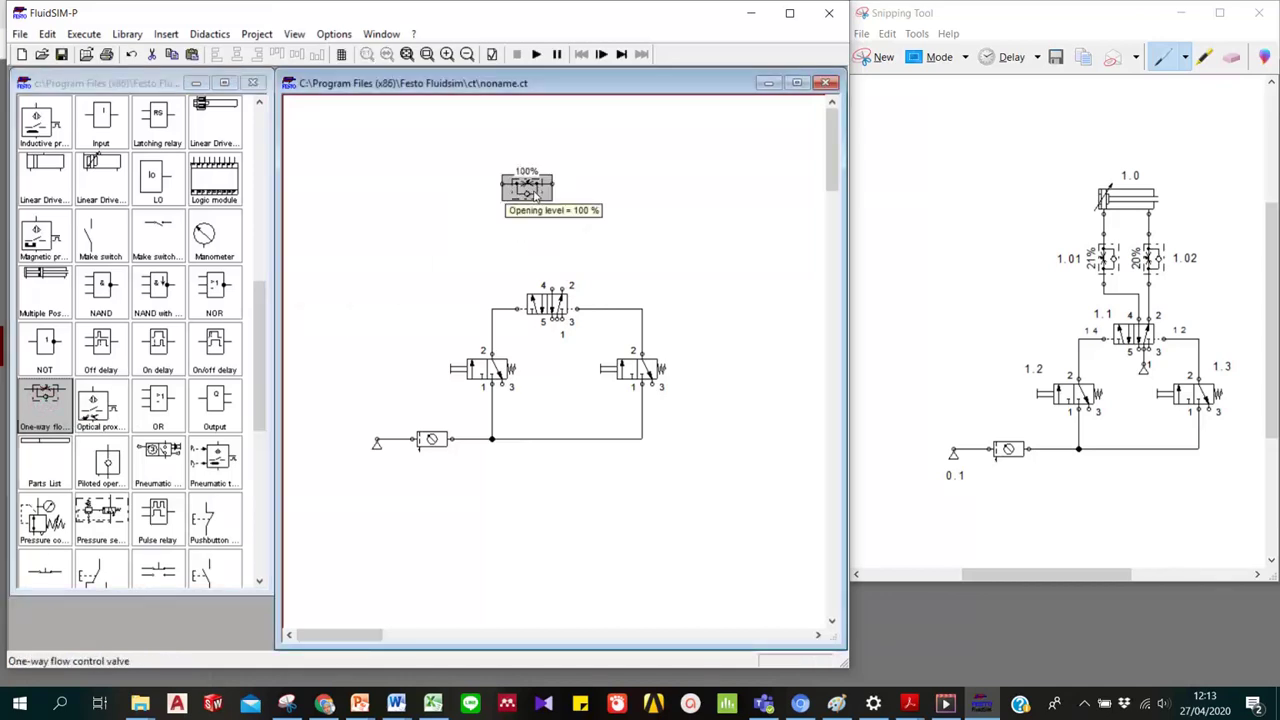
right_click(537, 197)
mouse_move(634, 343)
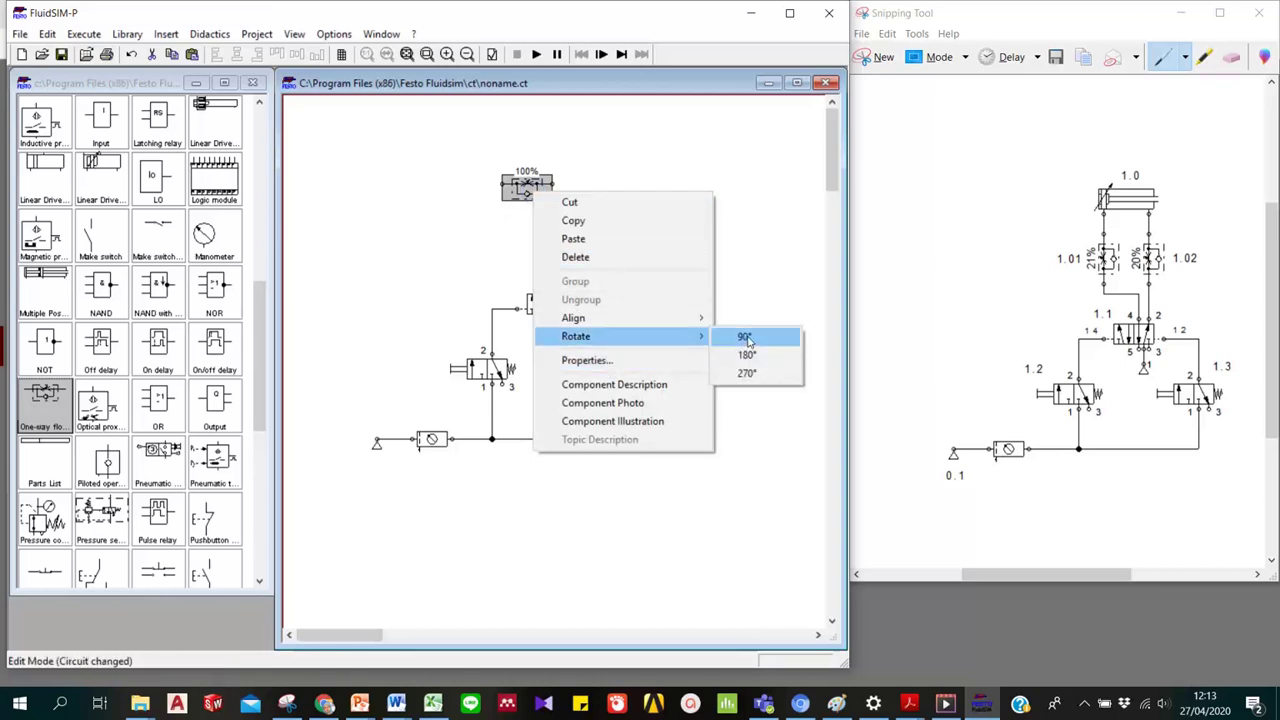
click(747, 372)
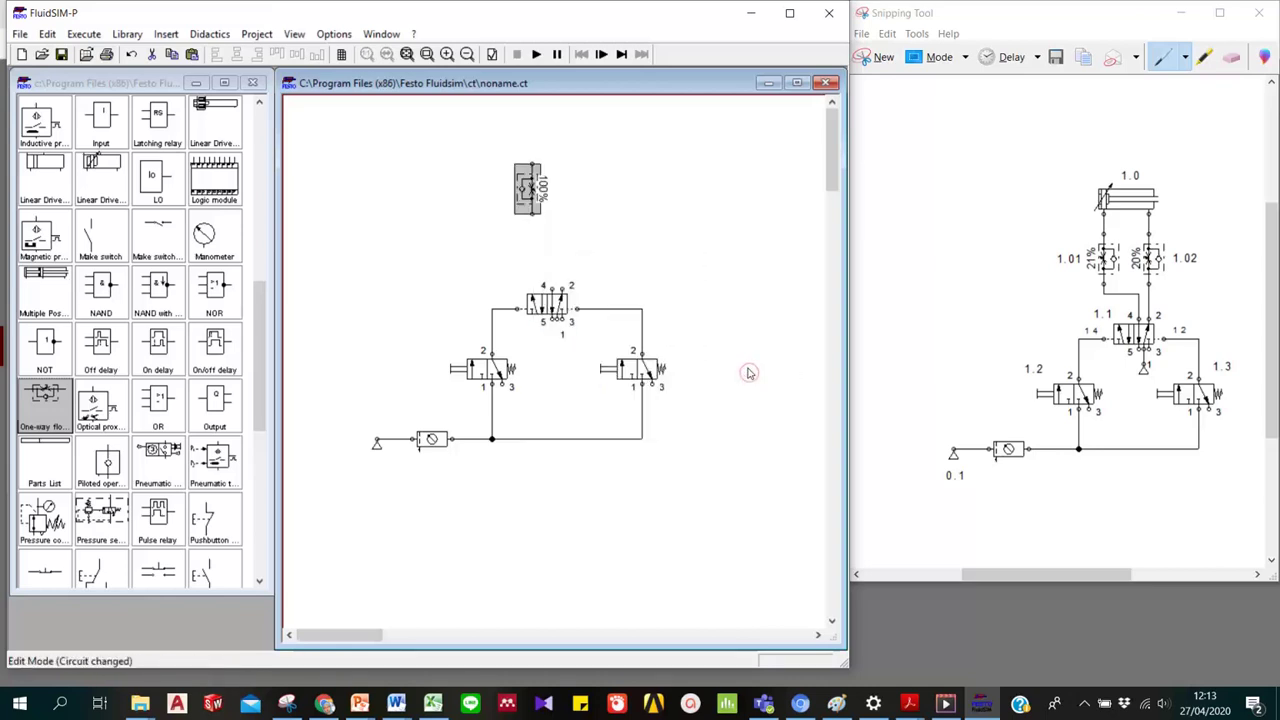
right_click(531, 193)
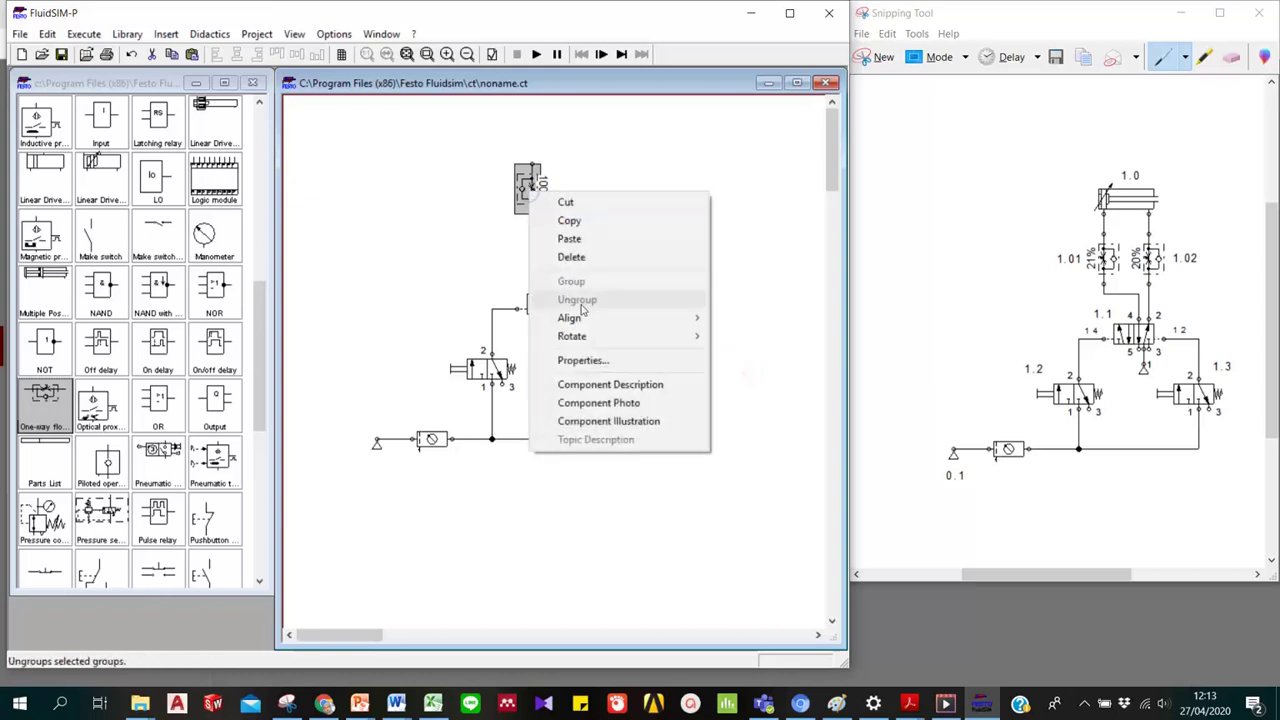
click(604, 362)
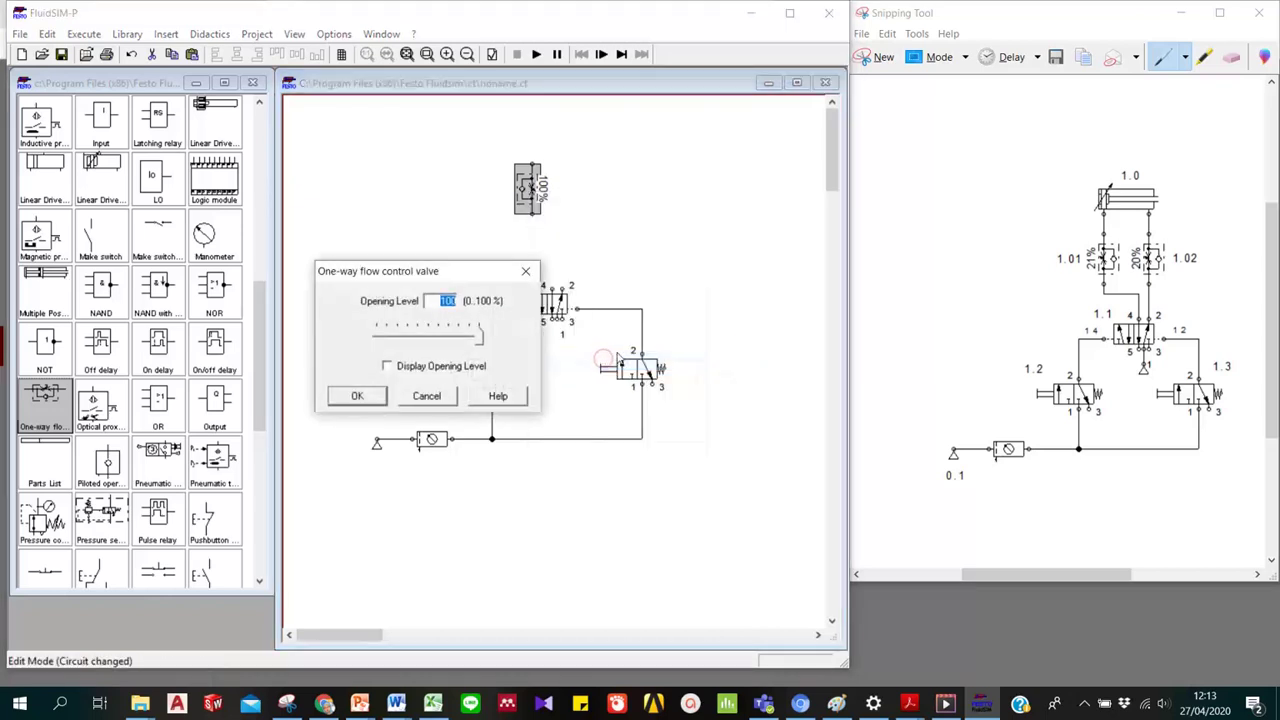
click(432, 397)
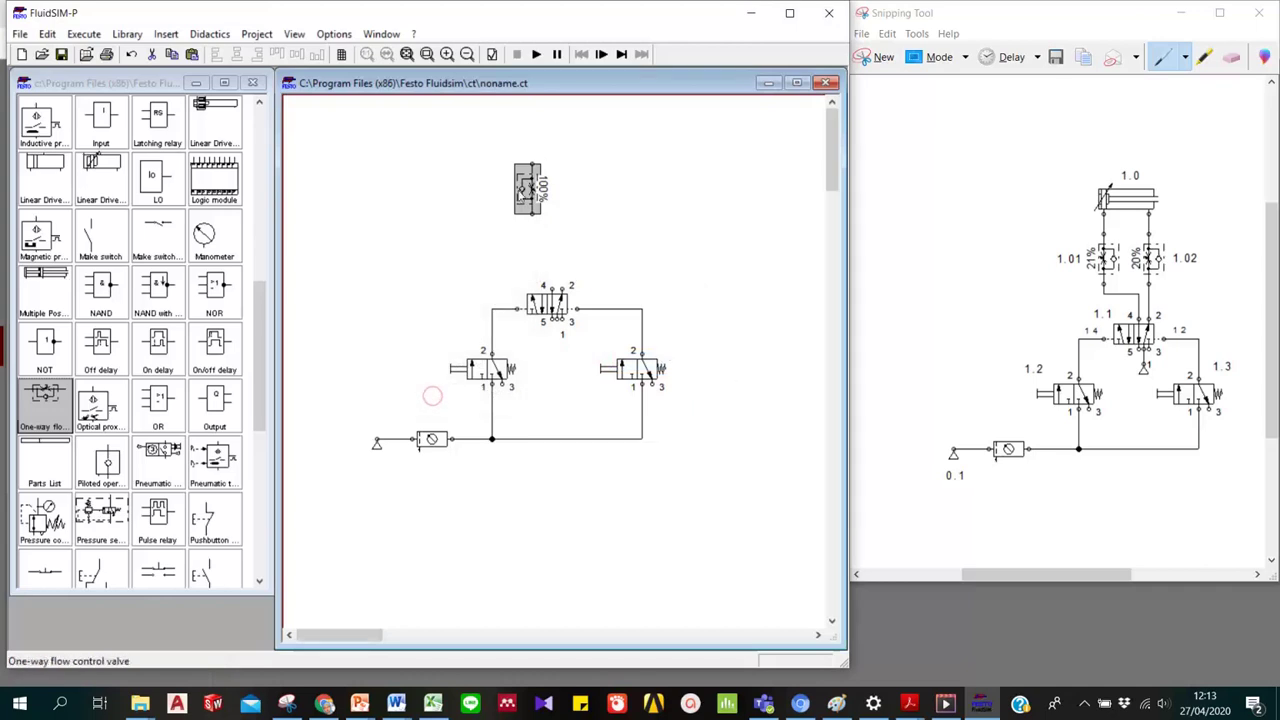
Rotate the one-way flow control valve 180° and move it slightly down and left, above the 5/n way valve.
right_click(521, 195)
mouse_move(568, 343)
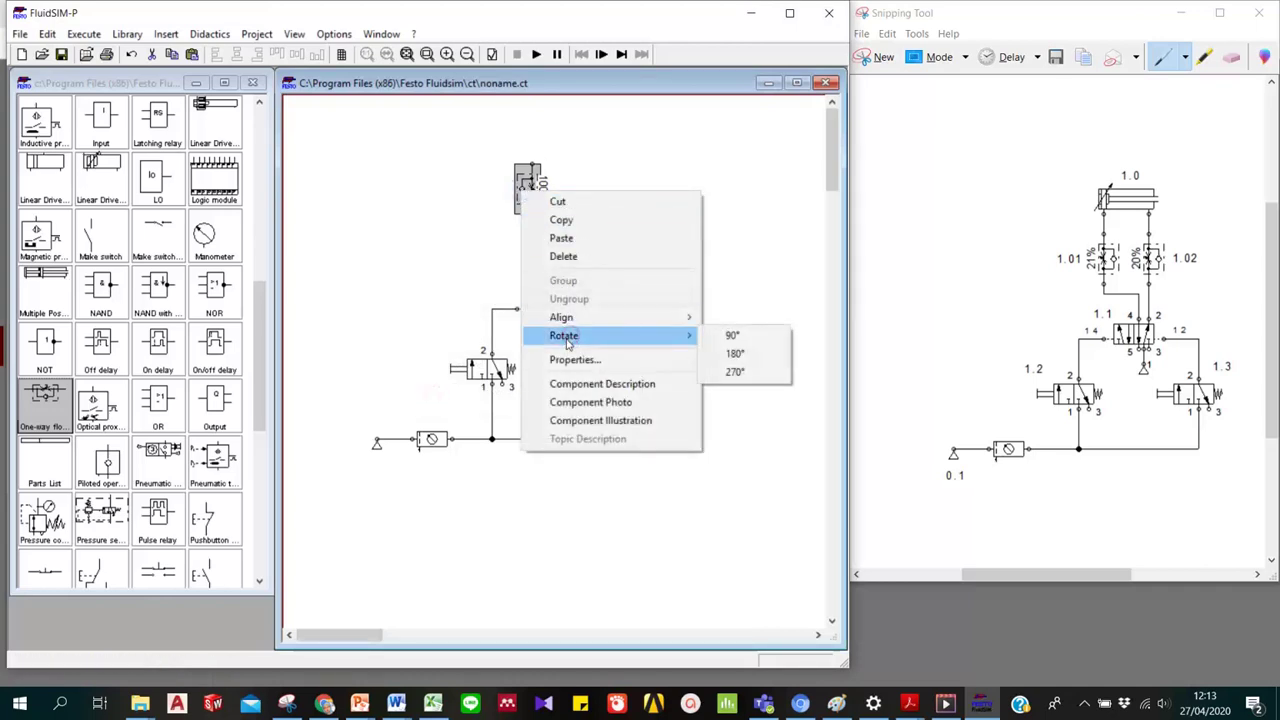
click(733, 355)
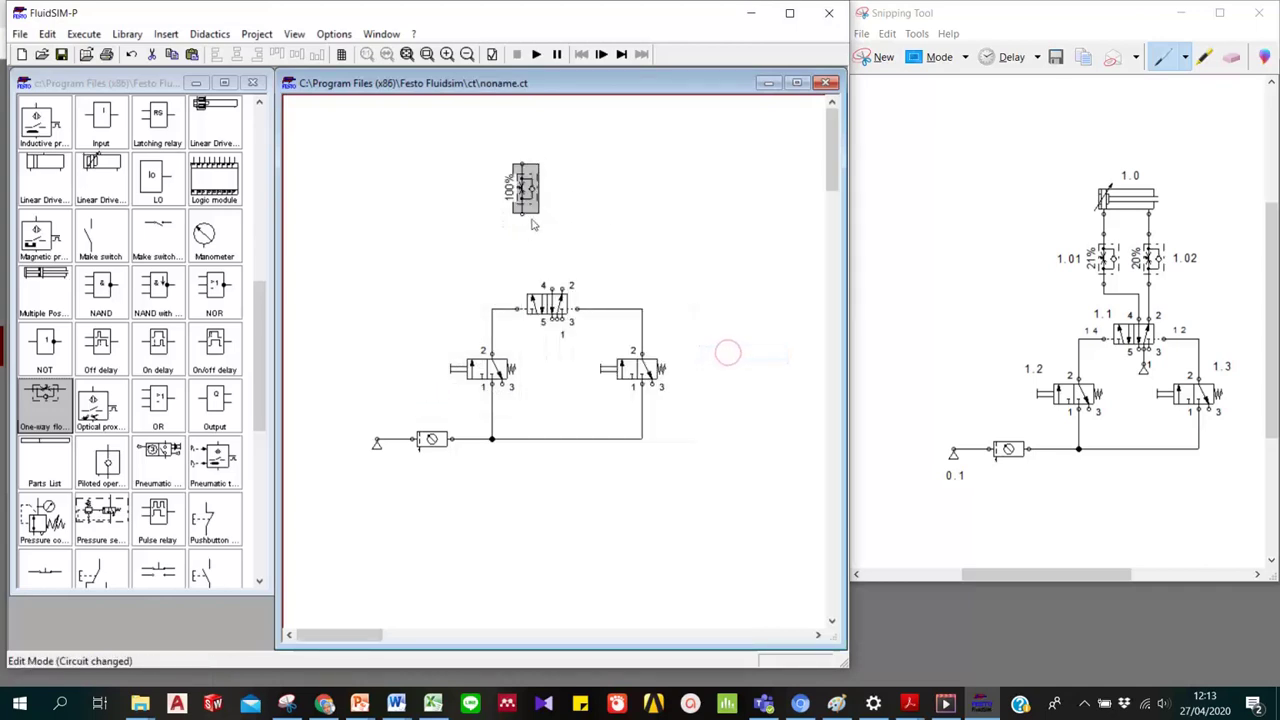
click(622, 226)
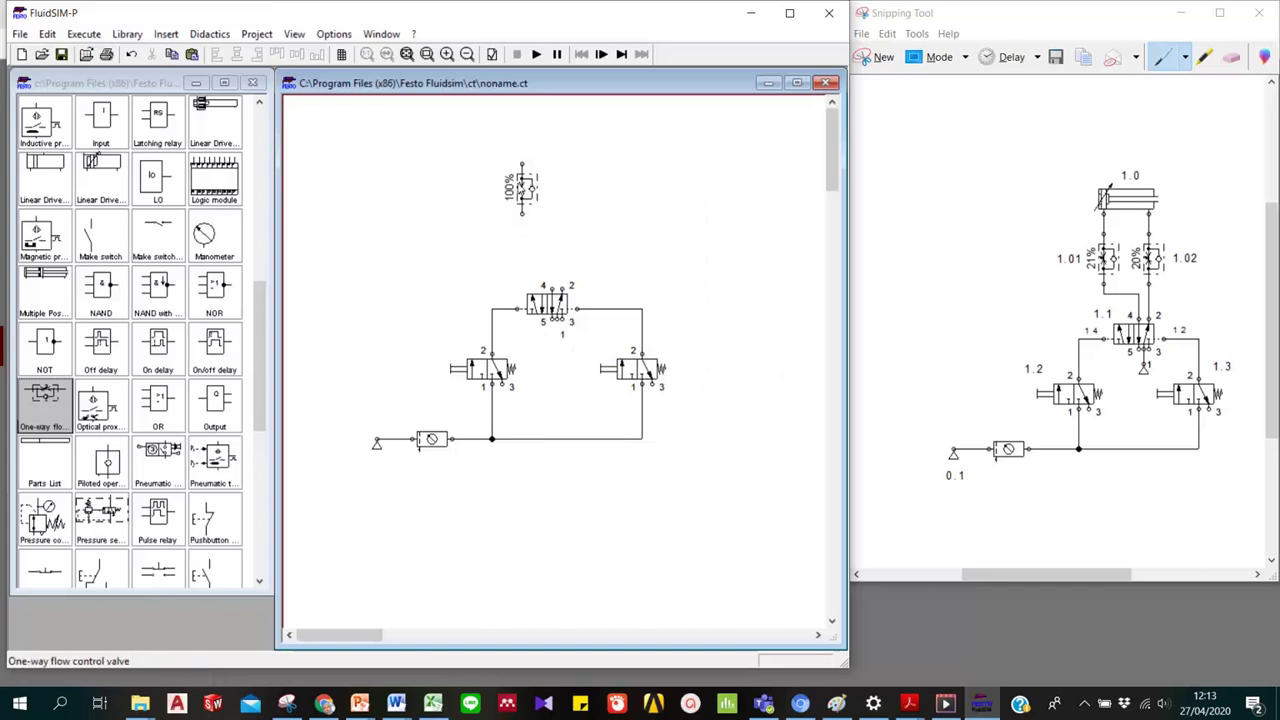
drag(517, 182, 493, 213)
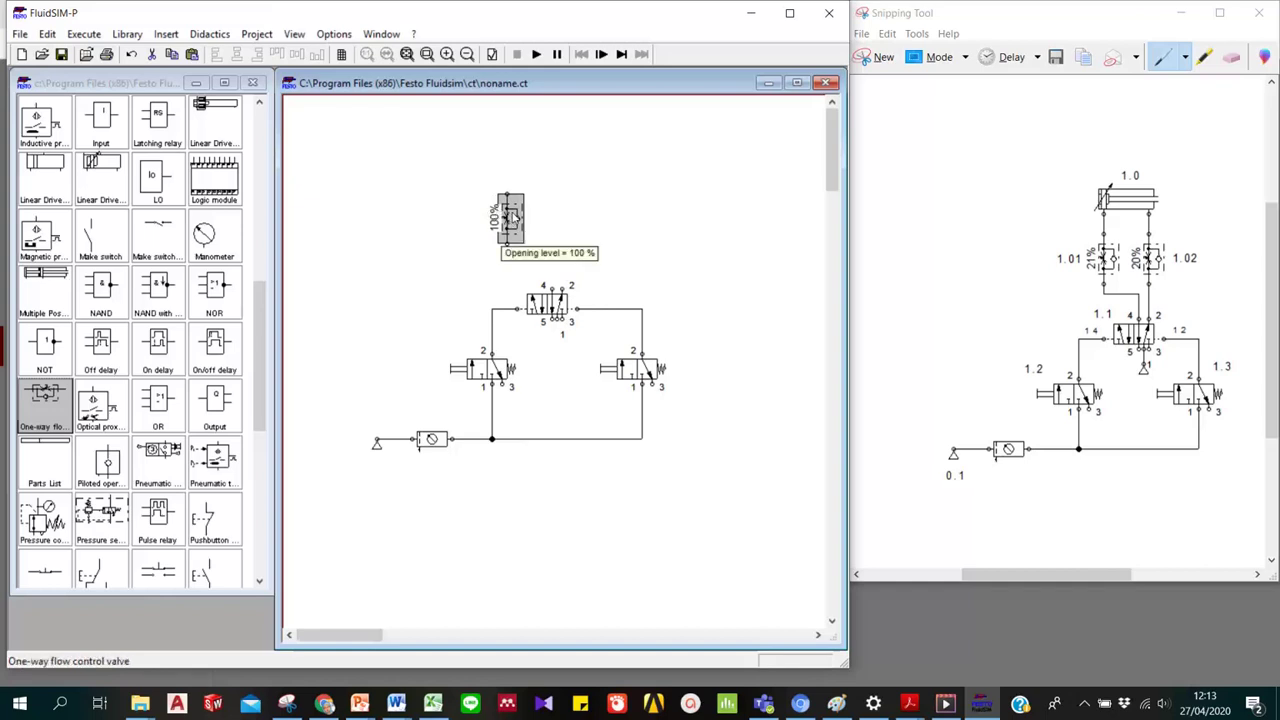
Duplicate the one-way flow control valve and place the copy level with the original, just to its right.
right_click(512, 214)
click(587, 249)
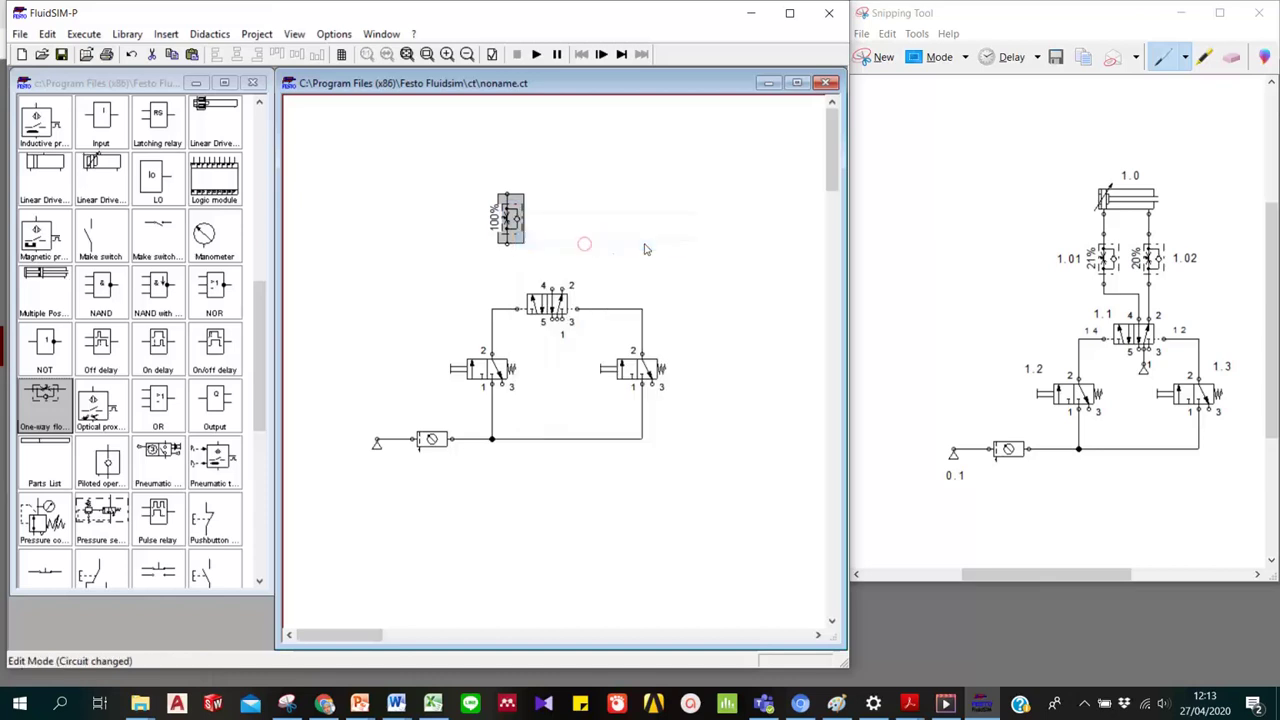
right_click(645, 247)
click(691, 288)
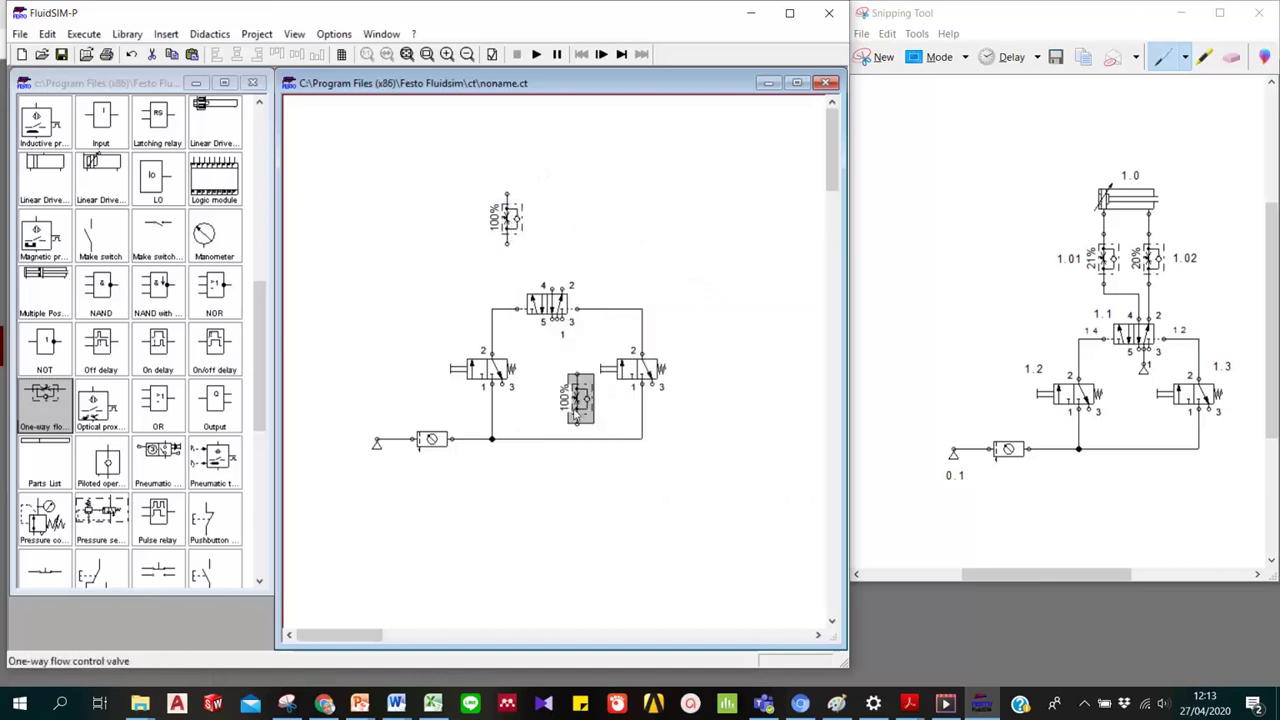
drag(578, 405, 550, 221)
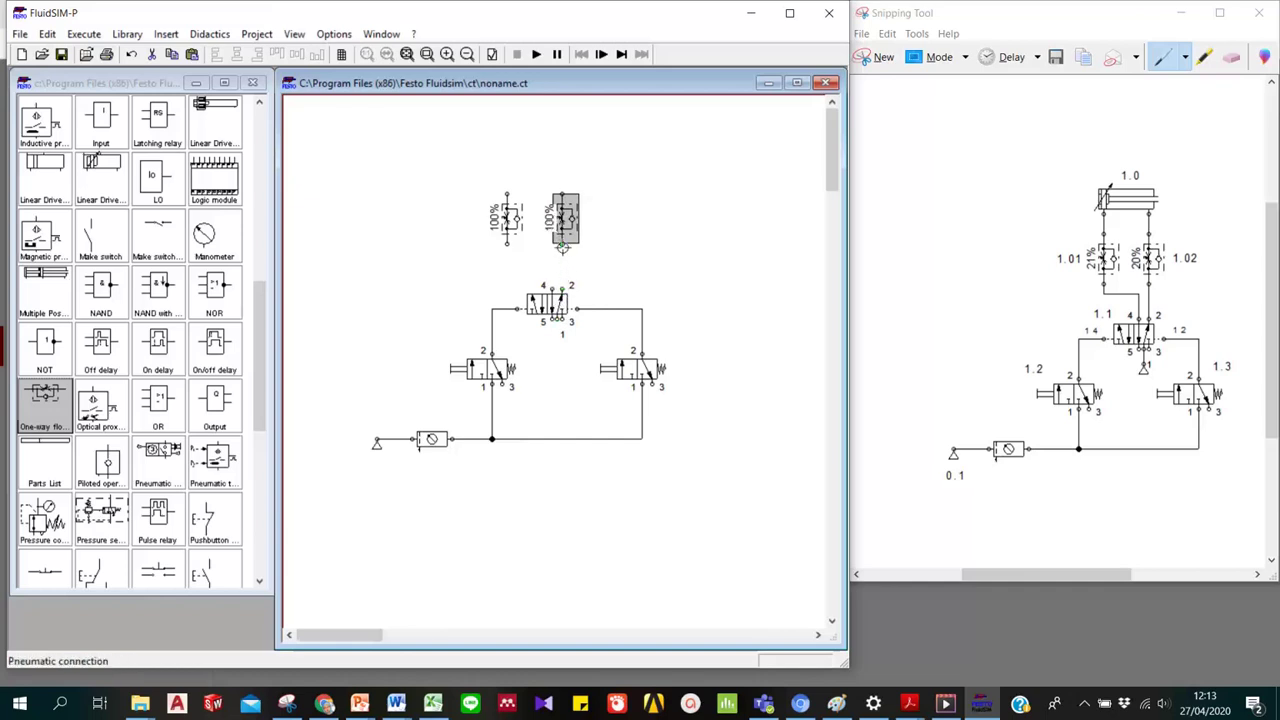
Connect ports 2 and 4 of the 5/n way valve to the lower ports of the right and left flow control valves respectively.
drag(562, 248, 545, 287)
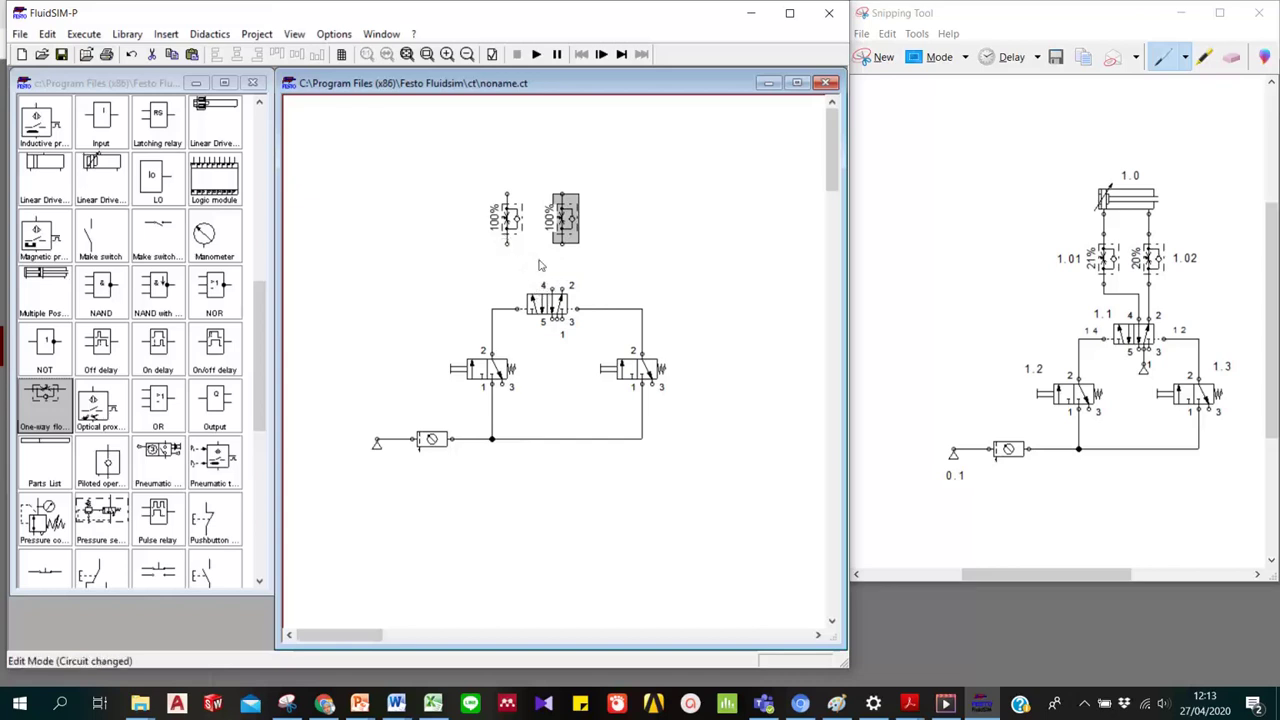
click(700, 275)
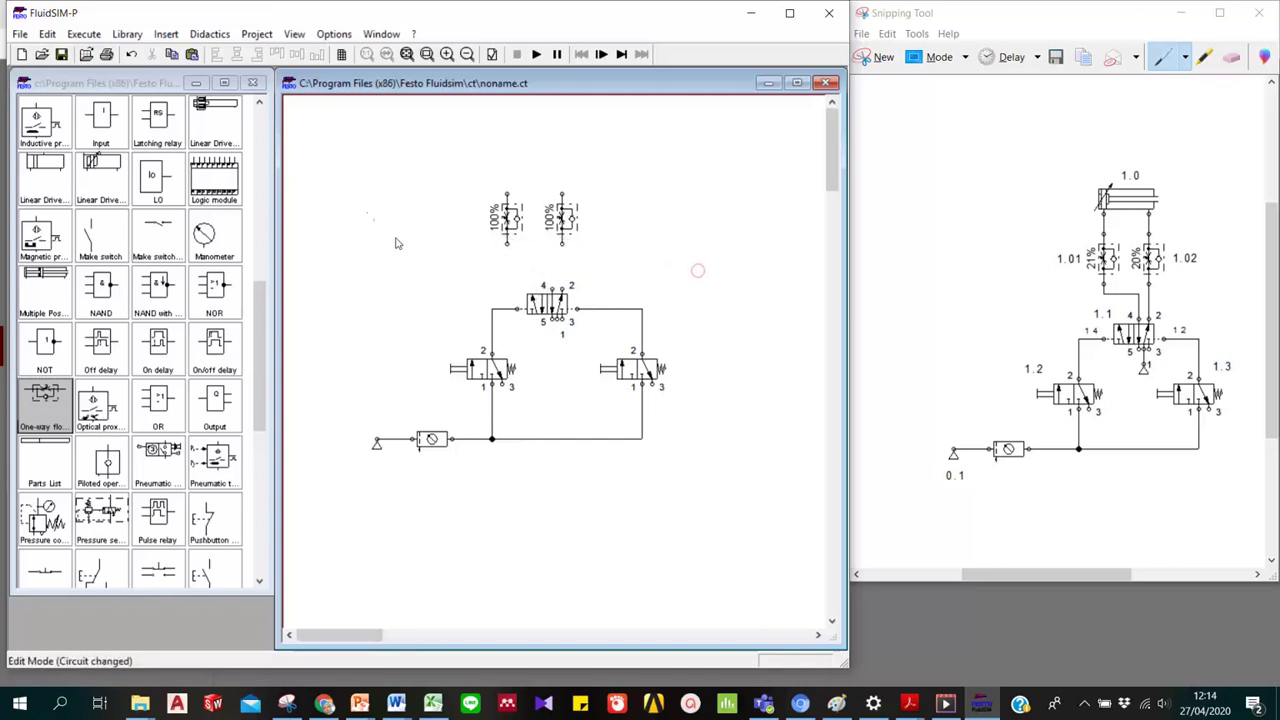
drag(562, 288, 562, 242)
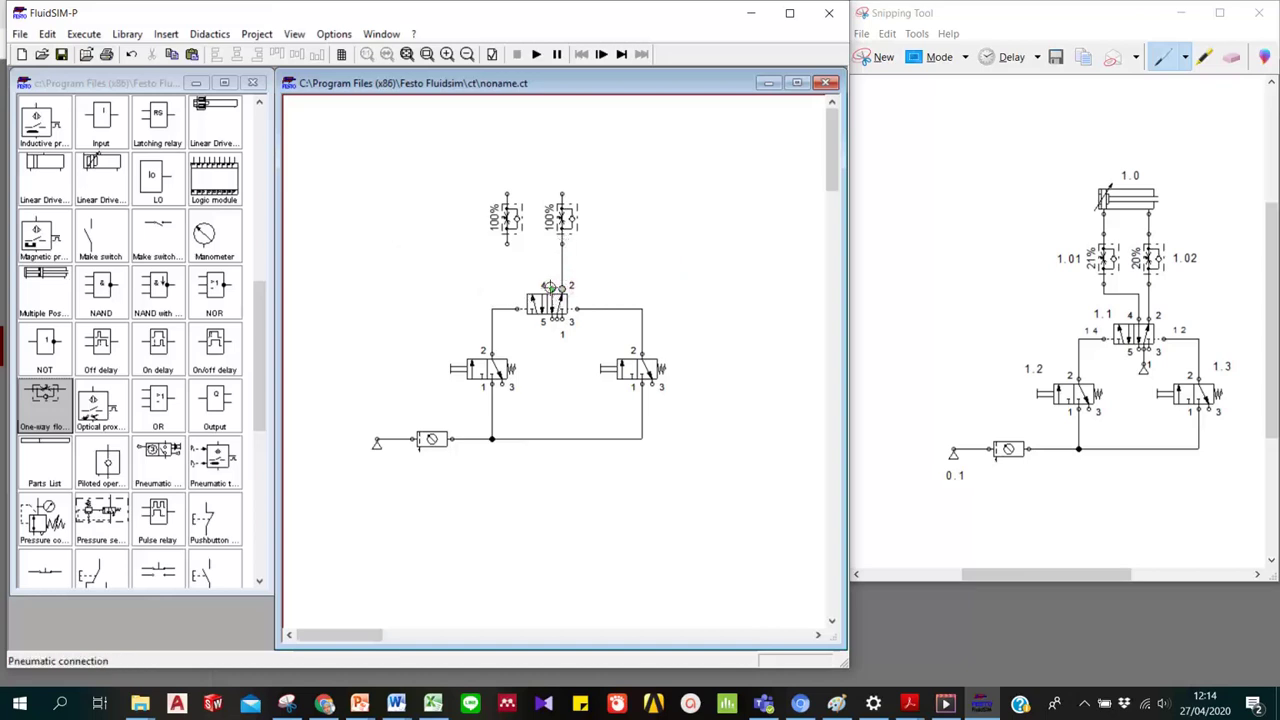
mouse_move(549, 288)
mouse_down()
mouse_move(533, 250)
mouse_move(506, 233)
mouse_up()
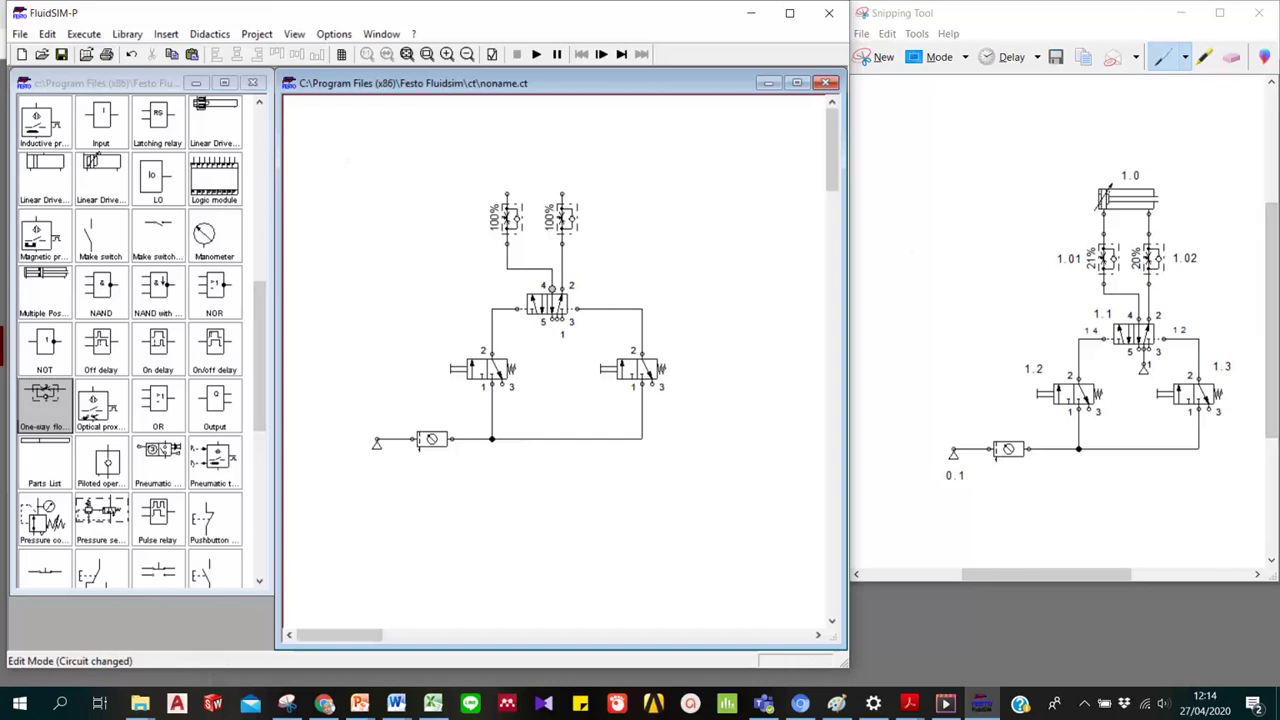
Place a double acting cylinder from the component library above the two one-way flow control valves.
scroll(55, 300, up, 4)
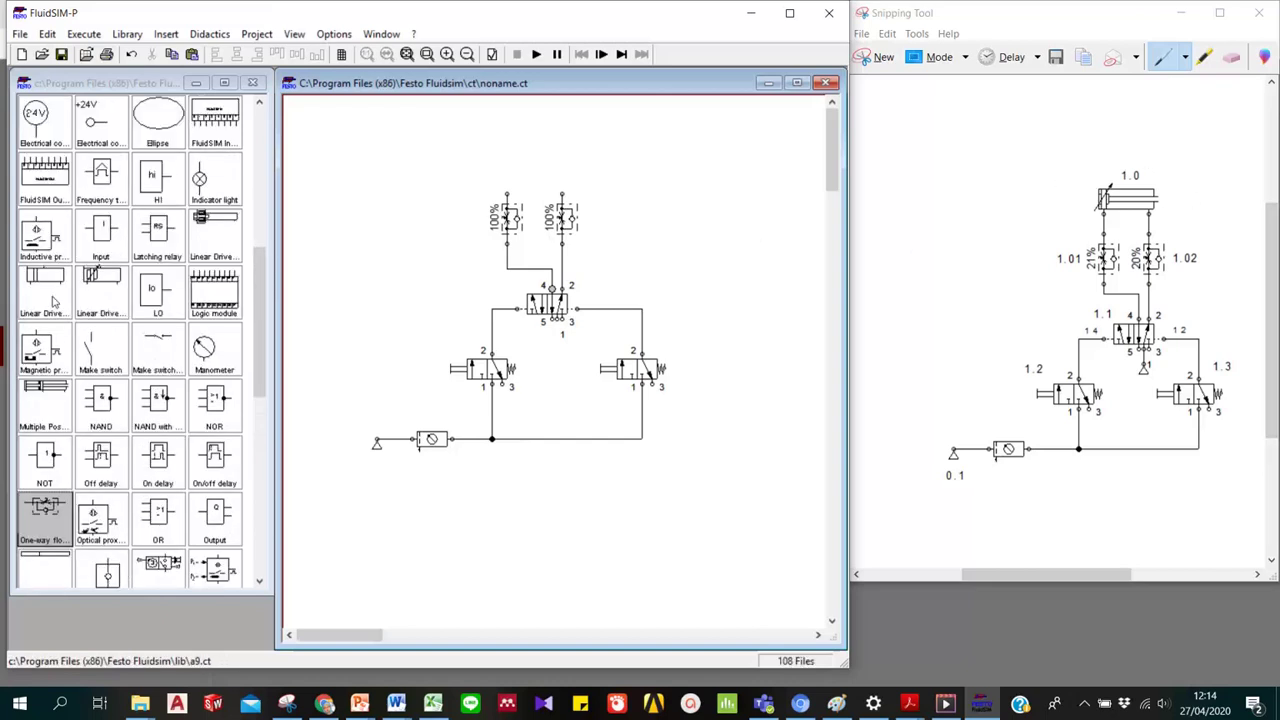
scroll(55, 300, up, 6)
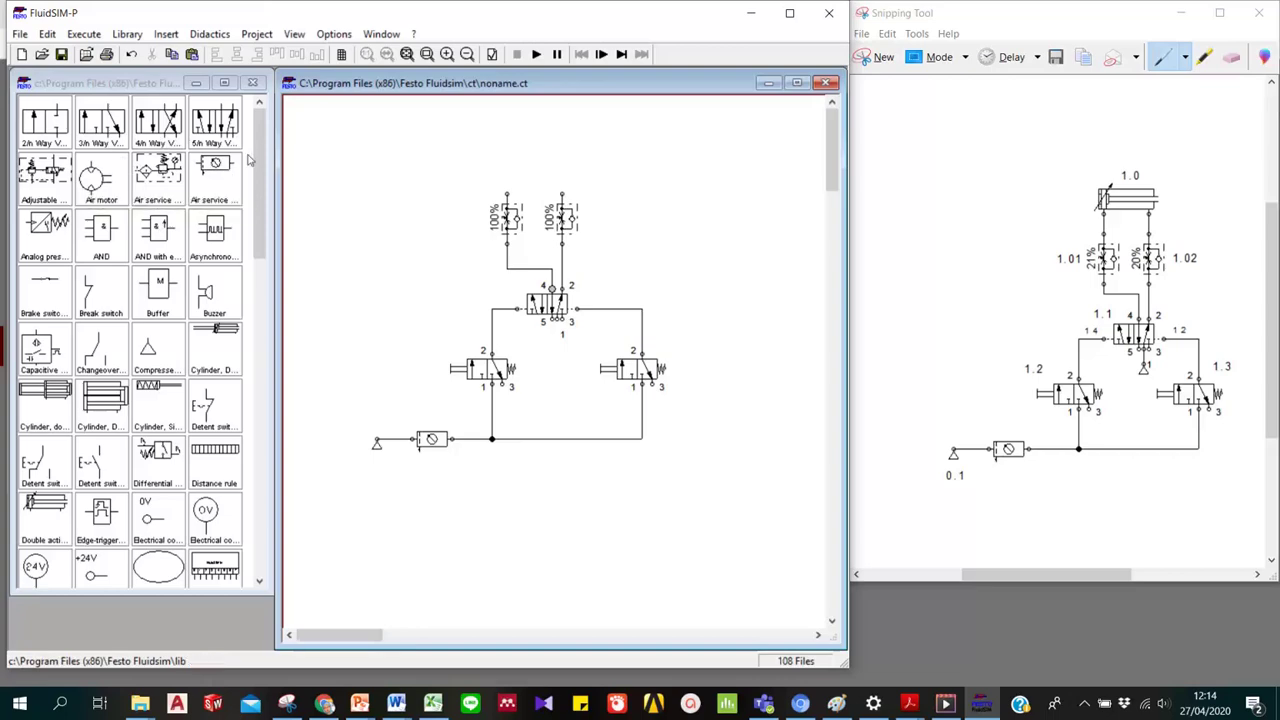
drag(258, 158, 262, 550)
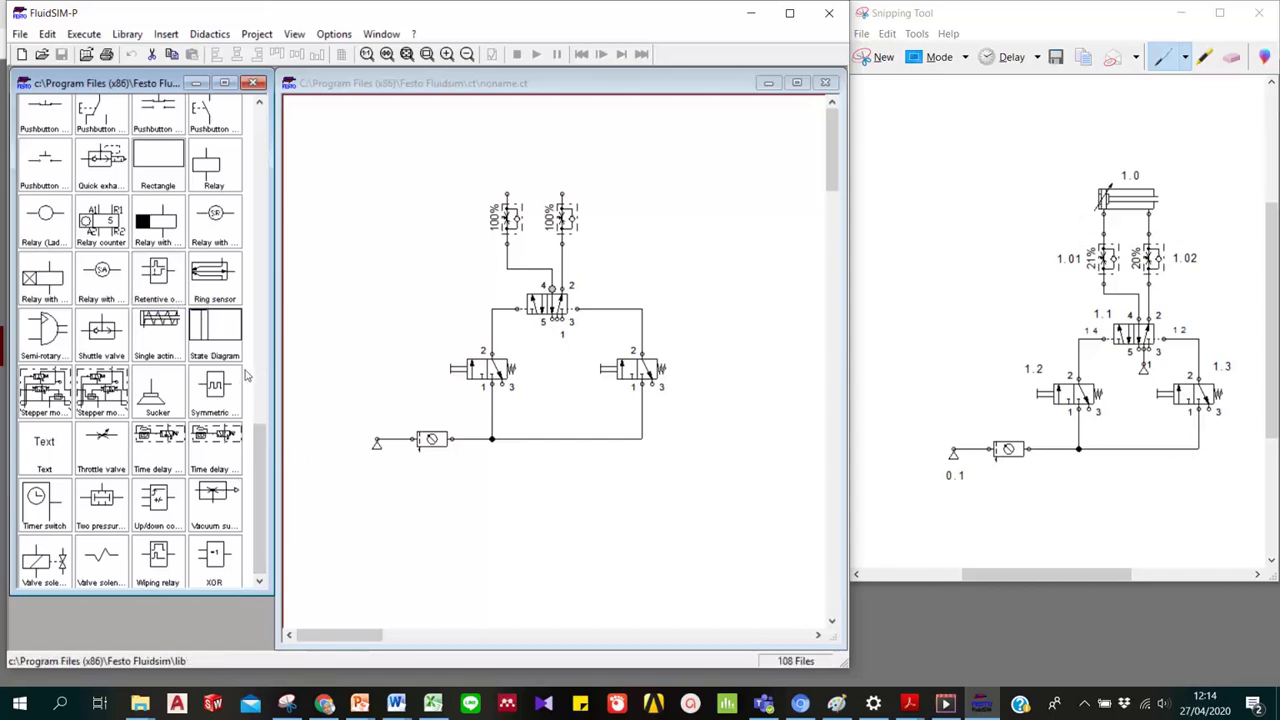
drag(257, 440, 255, 270)
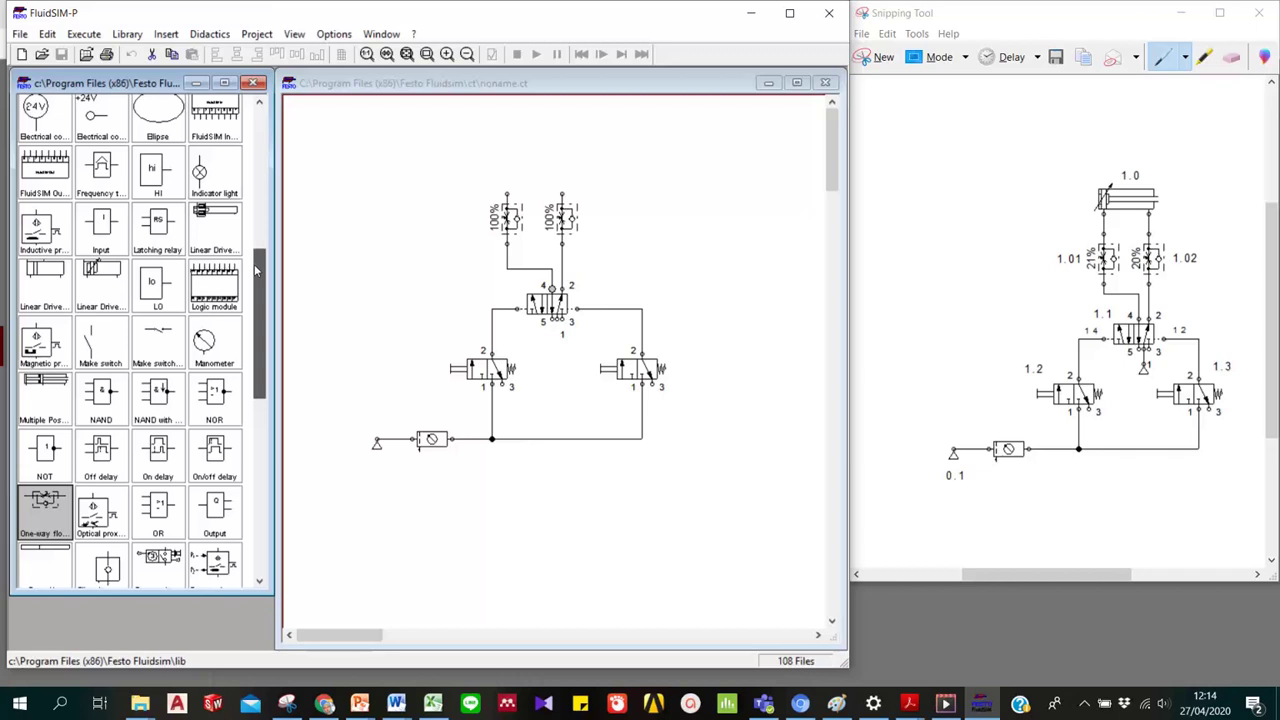
drag(256, 270, 256, 210)
drag(45, 255, 536, 143)
click(626, 187)
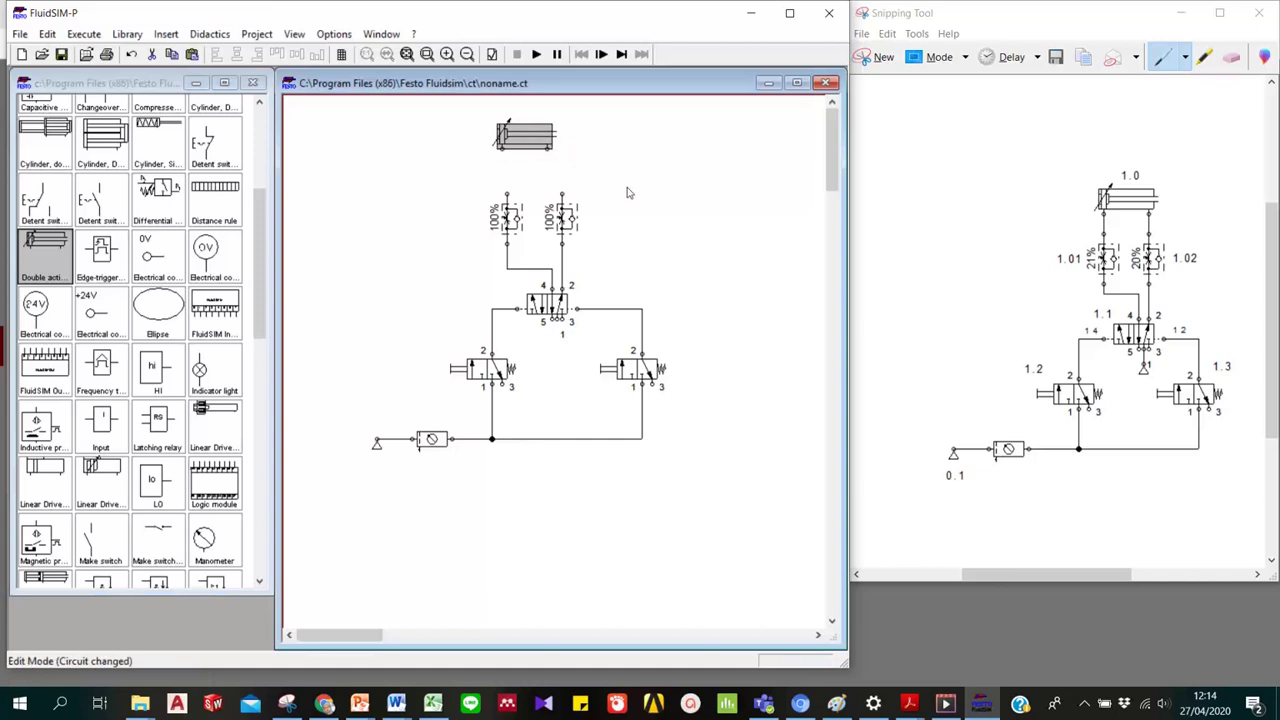
Shift the cylinder slightly down and right, and connect its two ports to the upper ports of the flow control valves.
click(532, 146)
drag(531, 147, 534, 149)
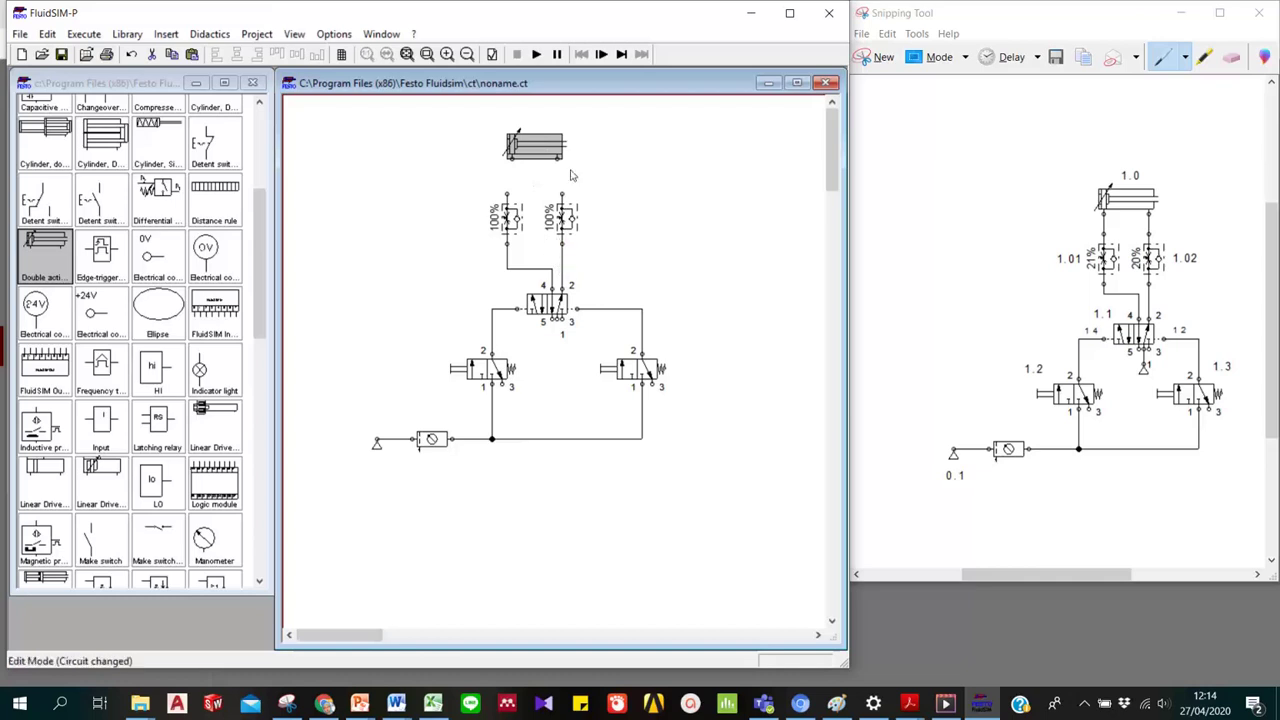
drag(507, 194, 511, 160)
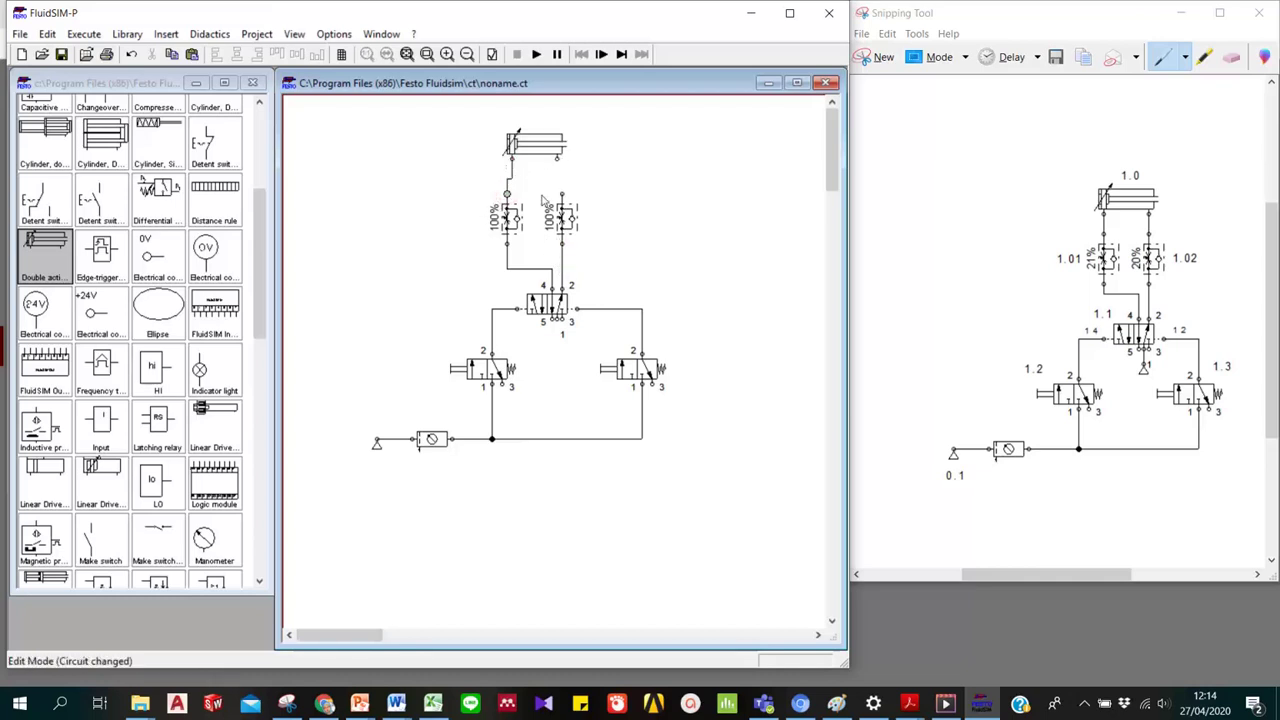
drag(563, 193, 557, 157)
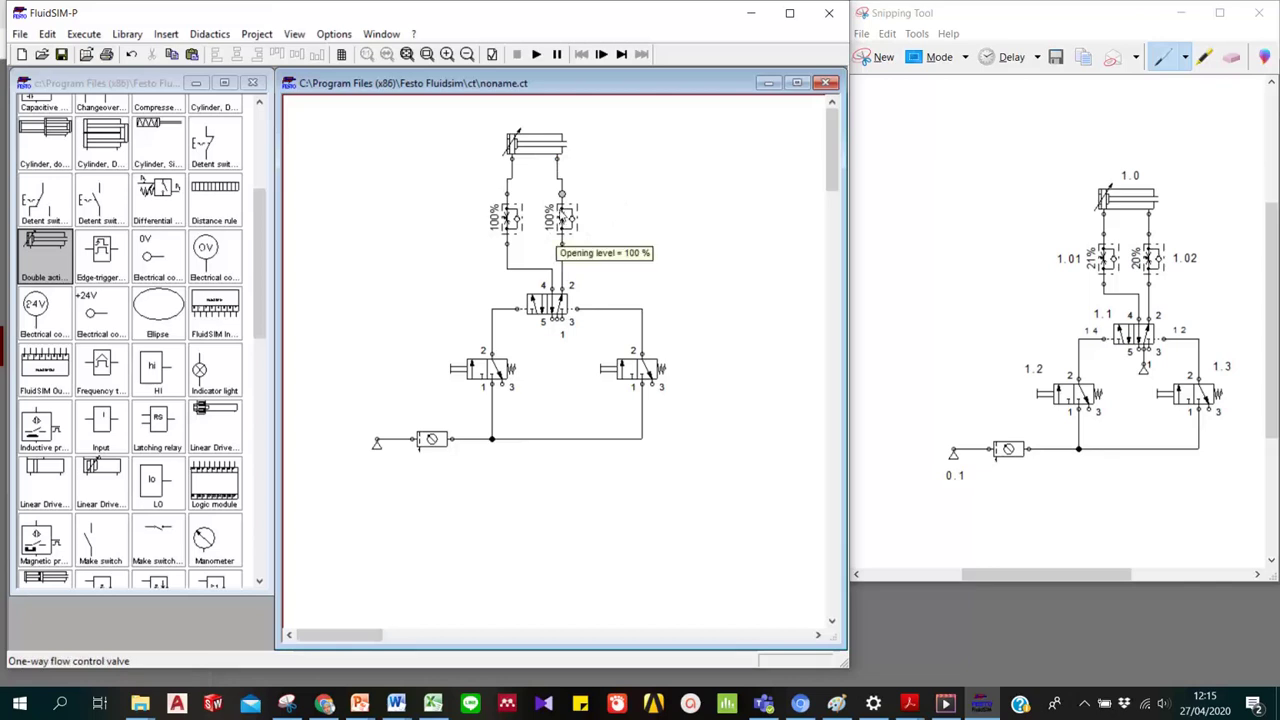
Align both flow control valves under the cylinder's ports and shift the 5/n way valve left so the connecting lines straighten.
click(563, 216)
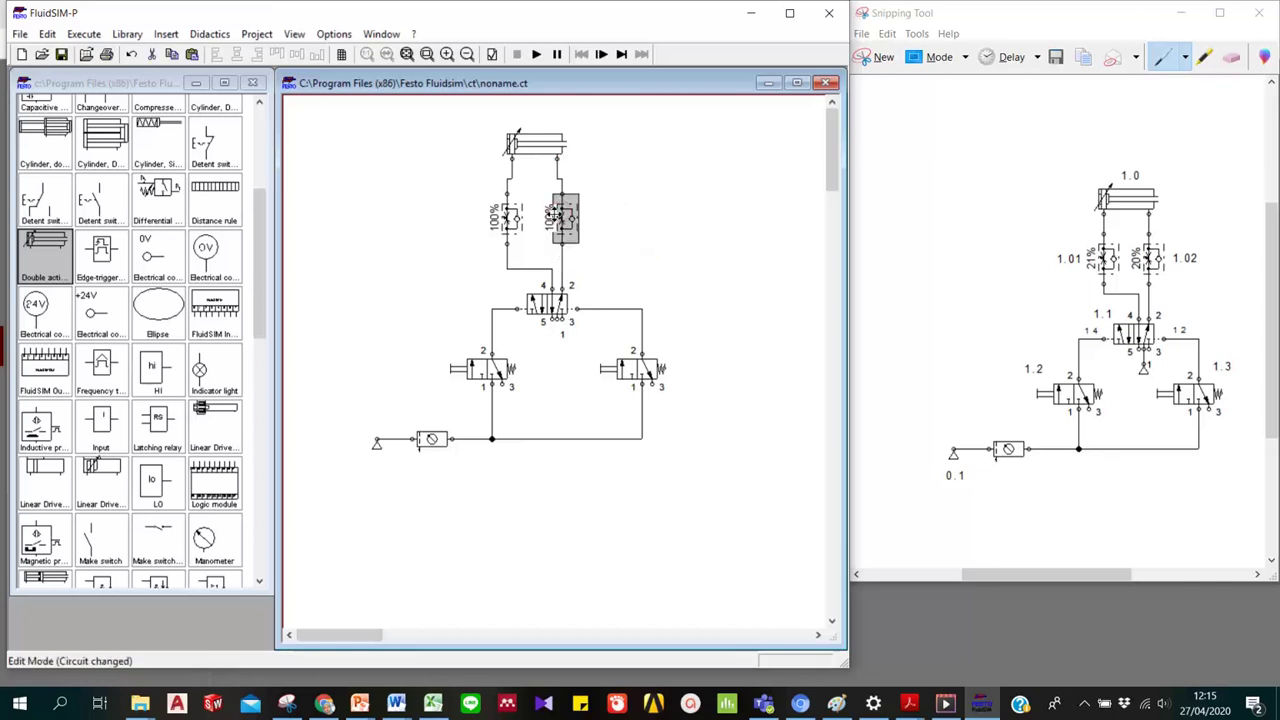
drag(553, 214, 547, 214)
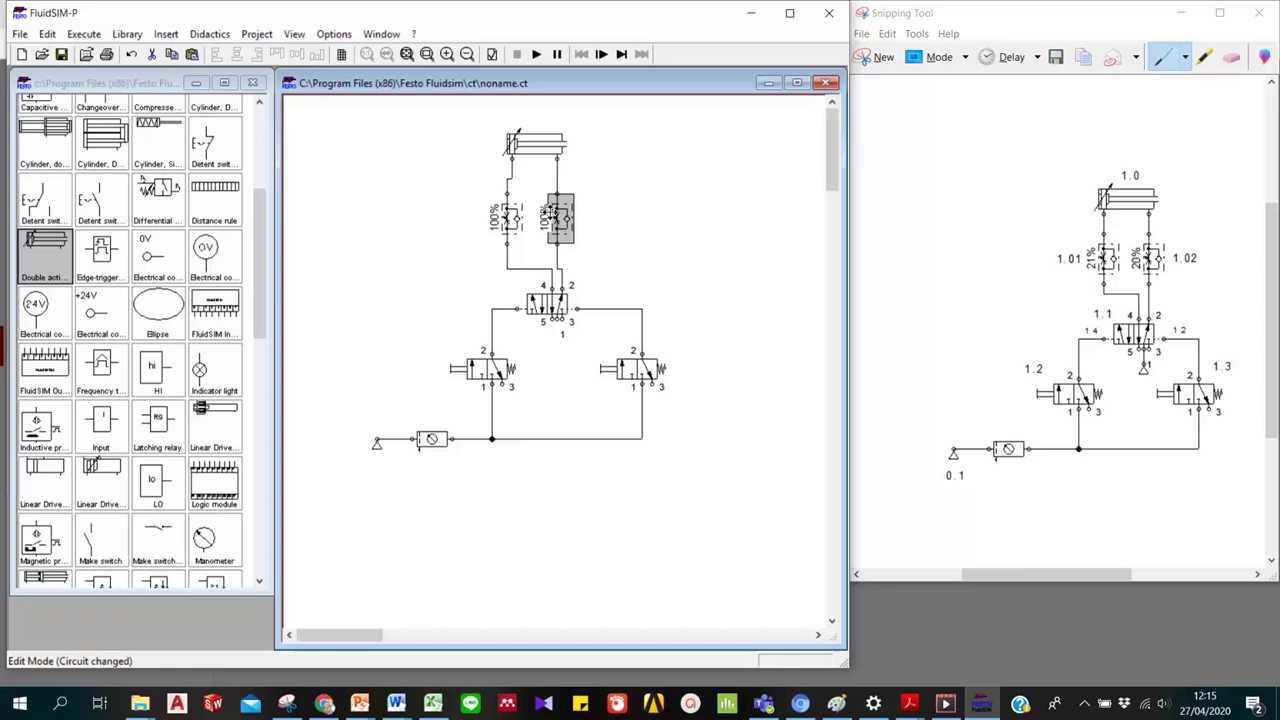
click(555, 310)
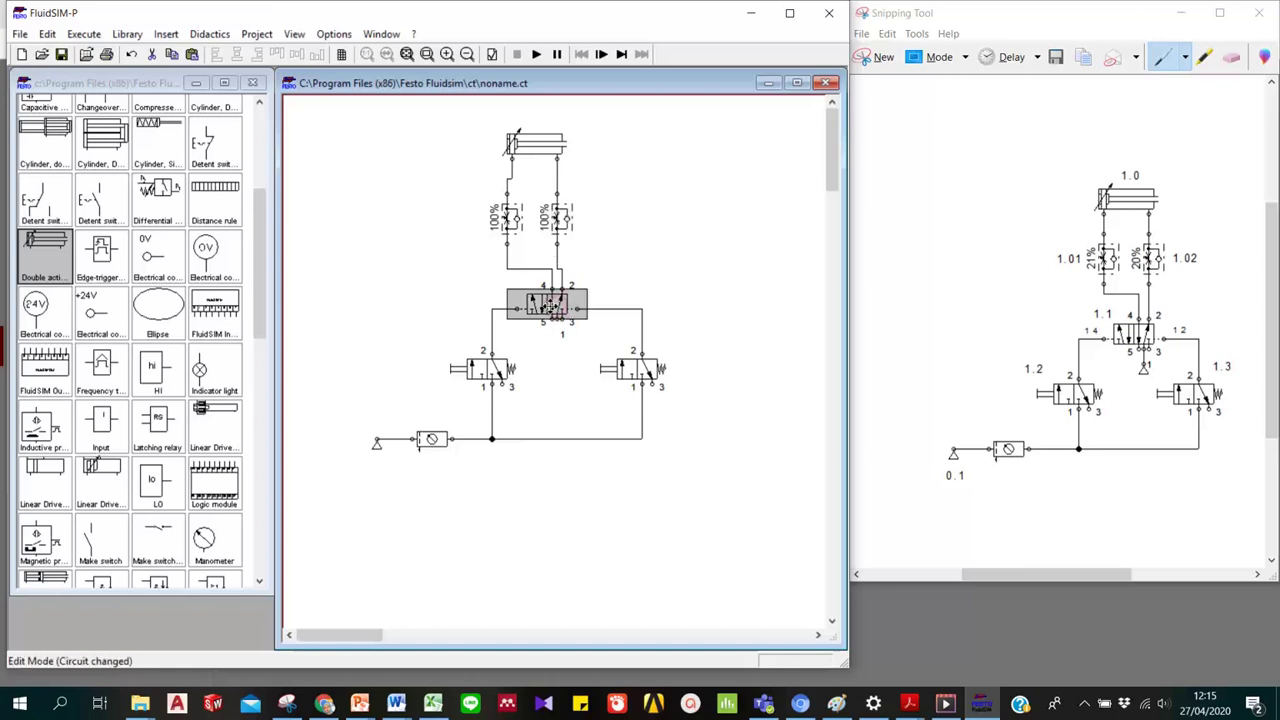
drag(550, 305, 545, 305)
click(711, 207)
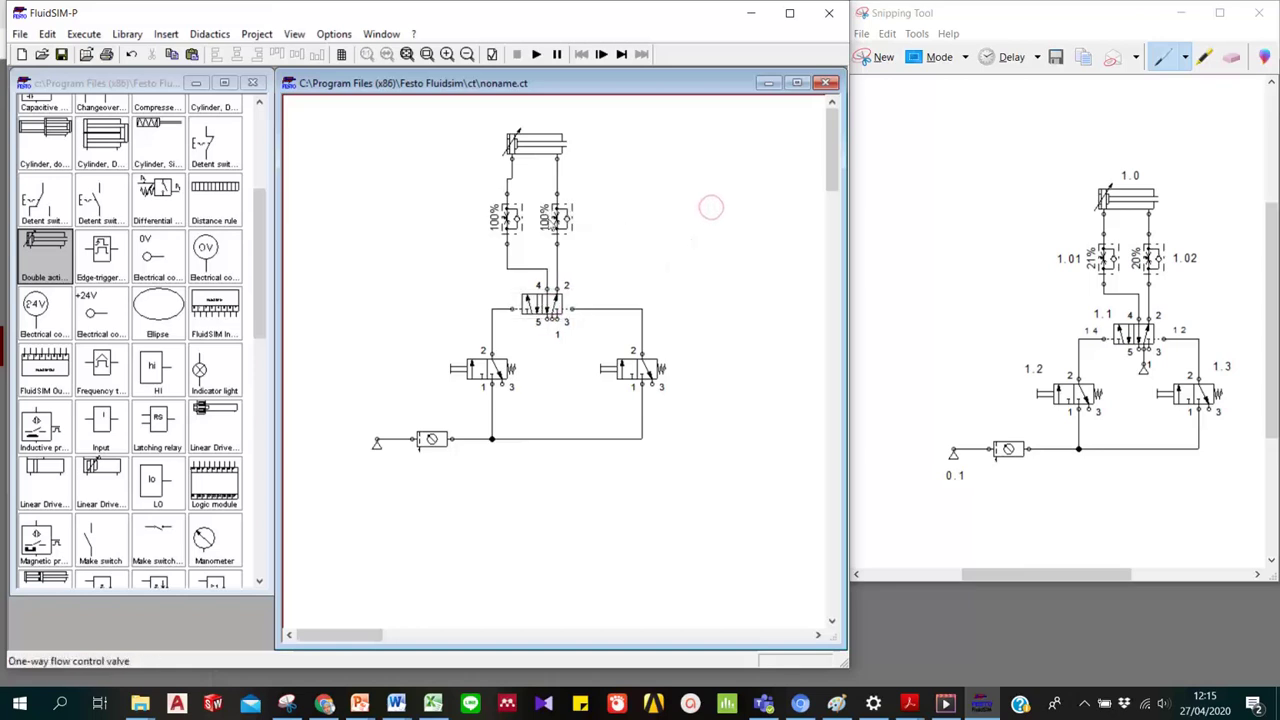
click(508, 220)
drag(509, 218, 514, 216)
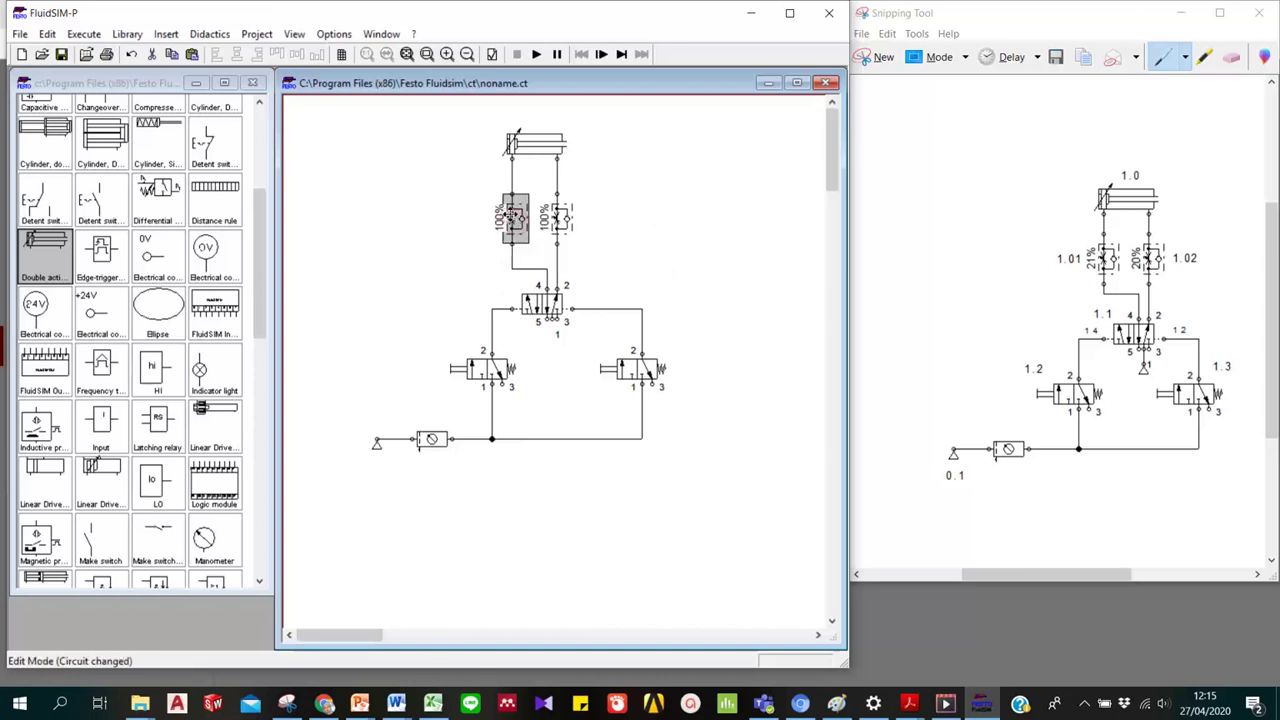
click(658, 232)
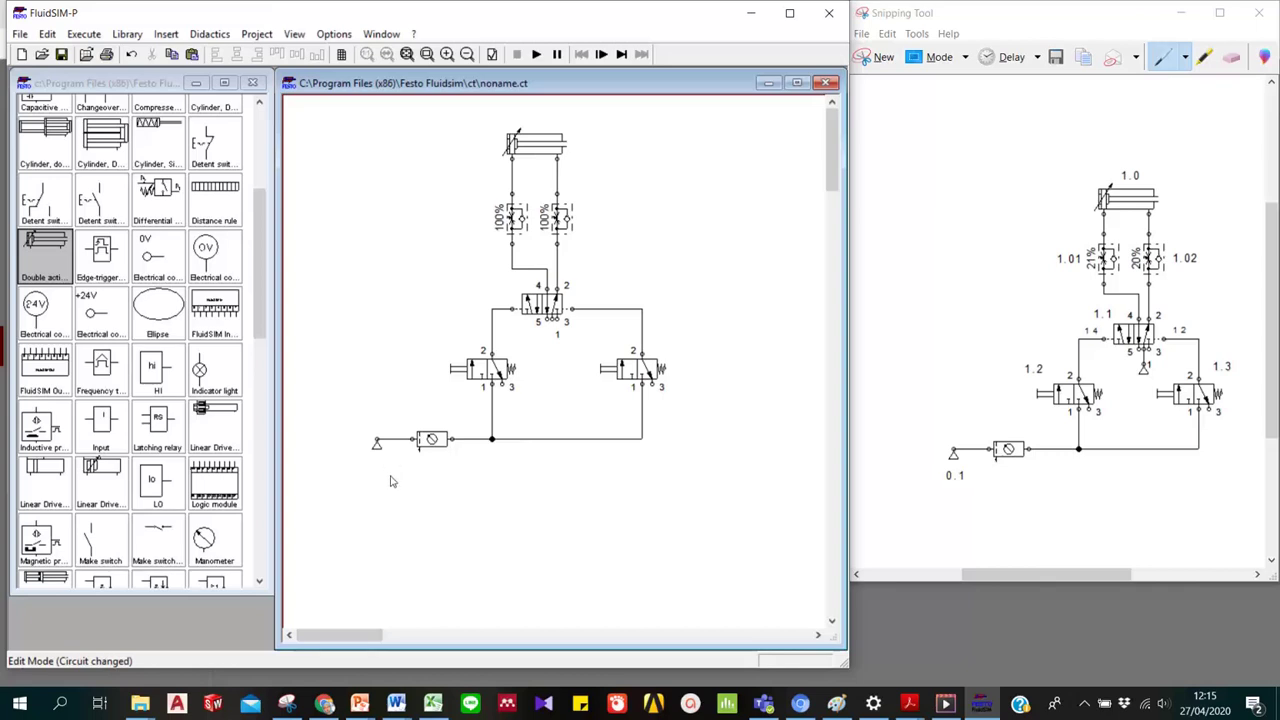
Switch to the PNEUMATIK HIDROLIK presentation in PowerPoint and position its numbering rules table beside the circuit for reference.
click(465, 492)
mouse_move(370, 708)
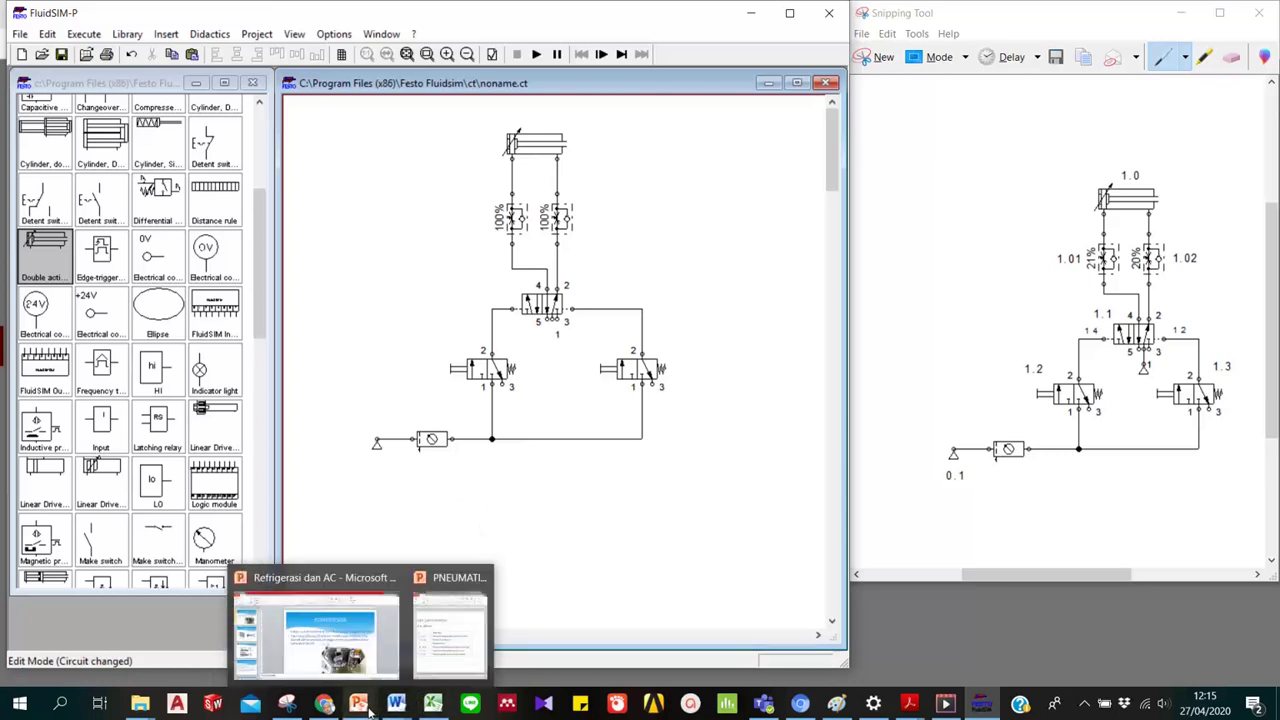
mouse_move(330, 704)
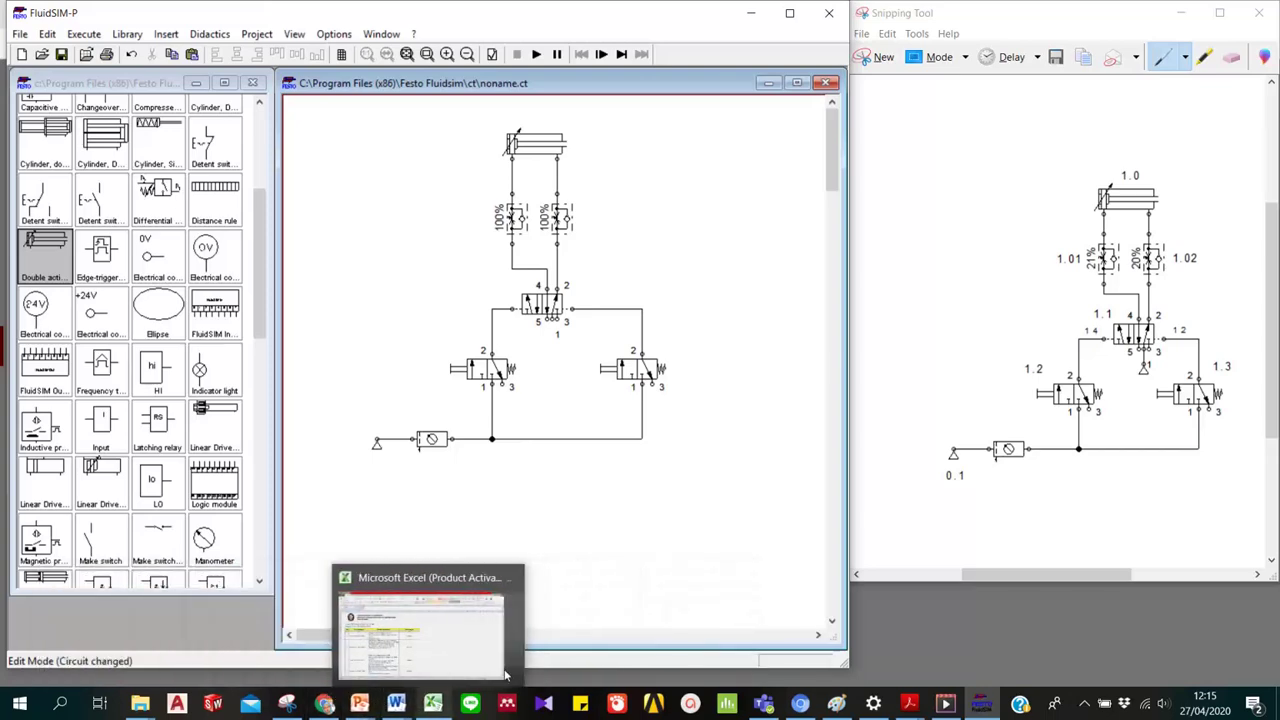
click(462, 630)
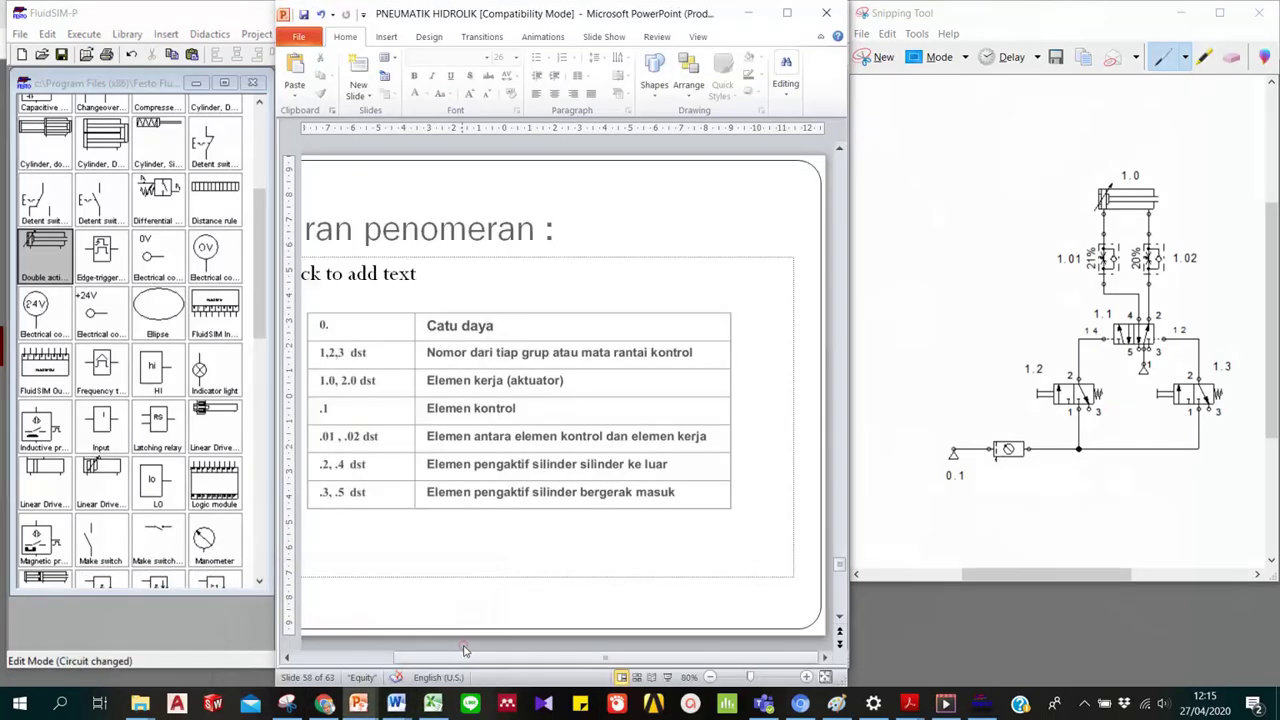
drag(447, 25, 880, 19)
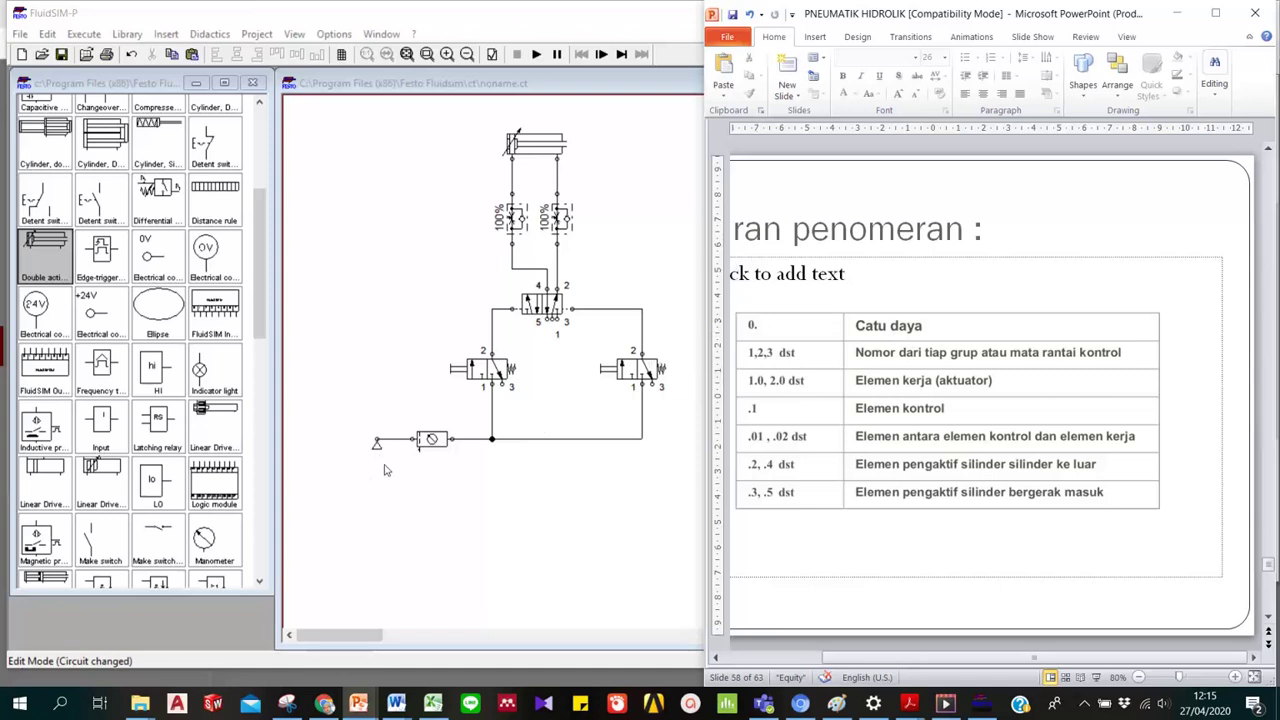
Place a compressed air supply from the component library directly on port 1 beneath the 5/n way valve.
click(490, 511)
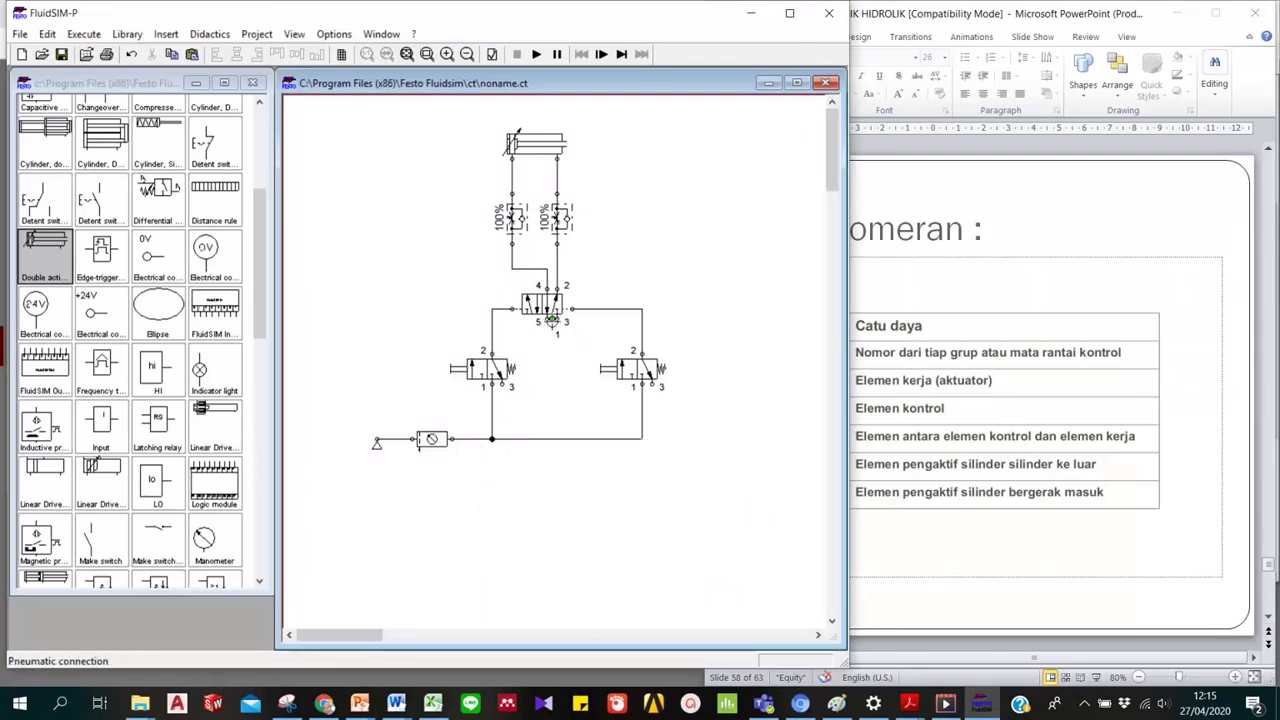
scroll(140, 395, up, 3)
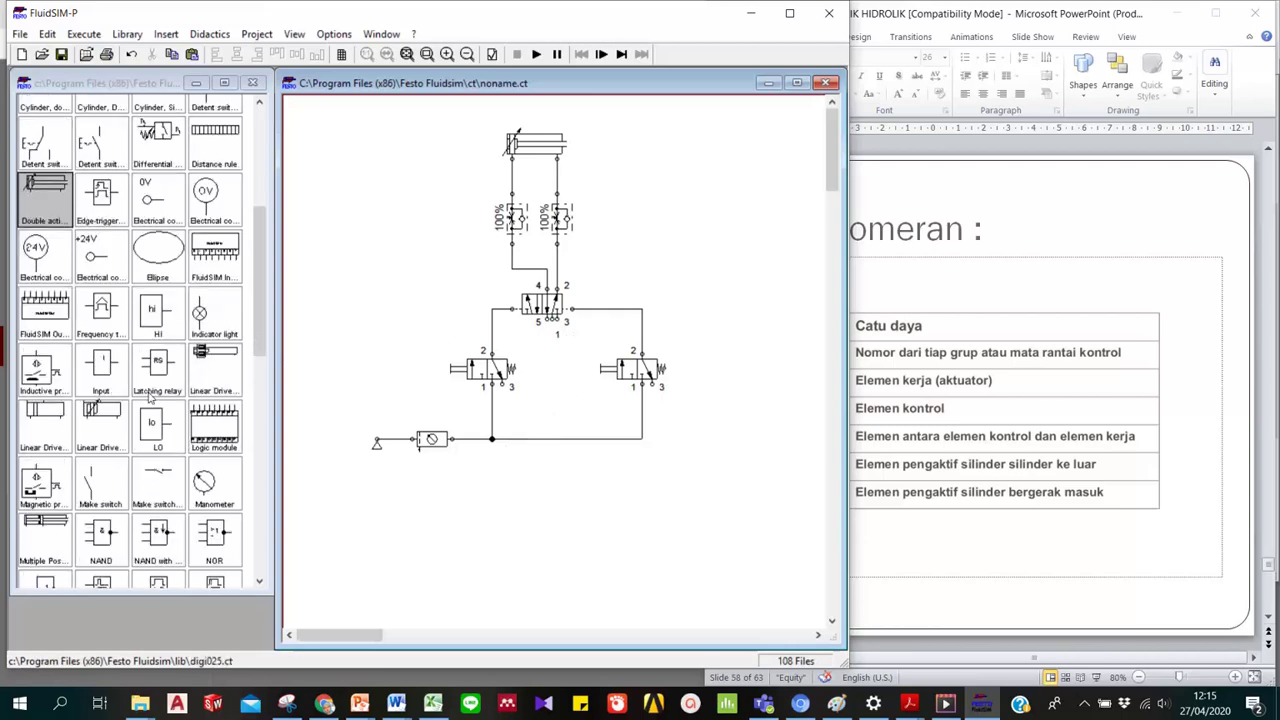
scroll(137, 393, up, 1)
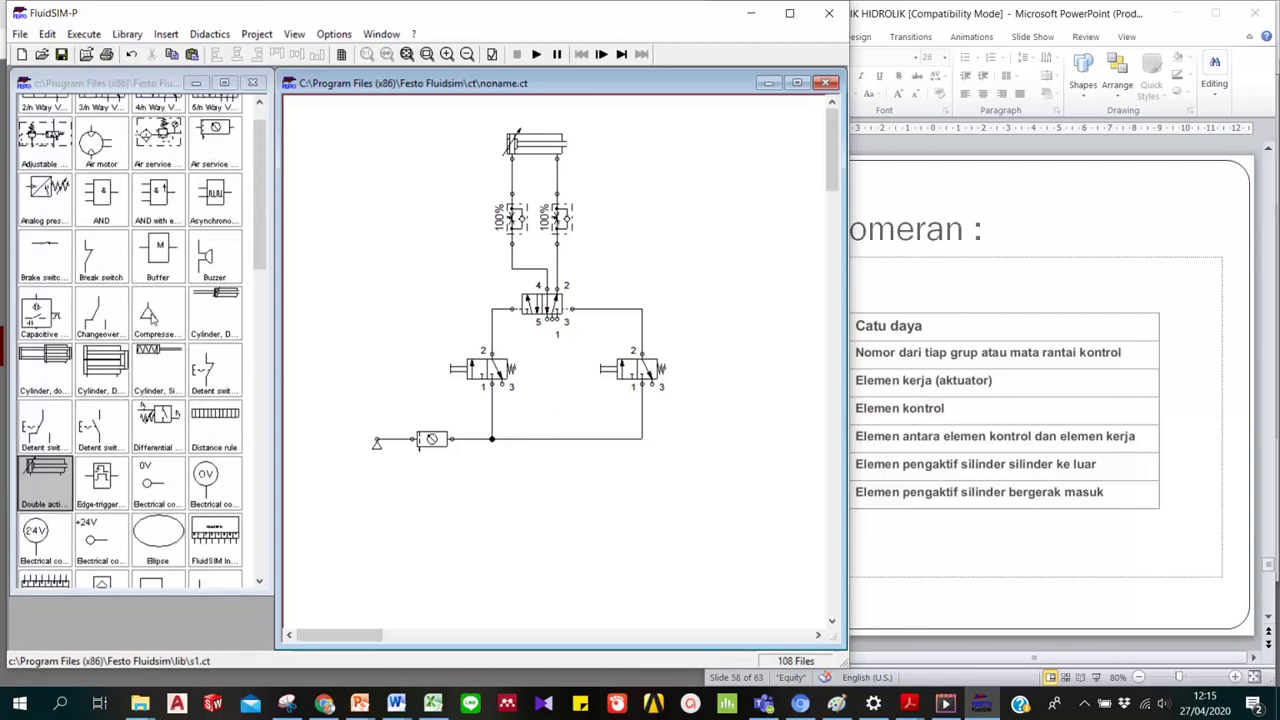
drag(156, 318, 552, 336)
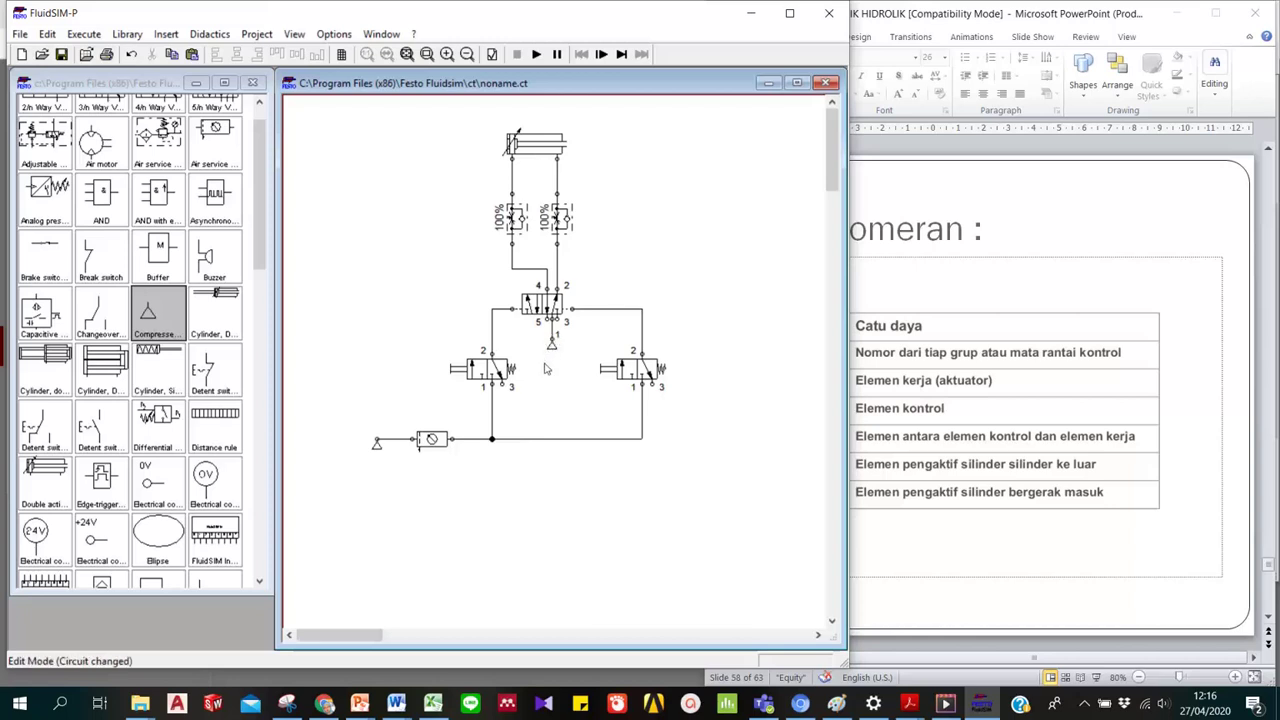
click(496, 438)
Add a text component below the air supply that feeds the service unit, with the text 0.1 and left alignment.
click(968, 337)
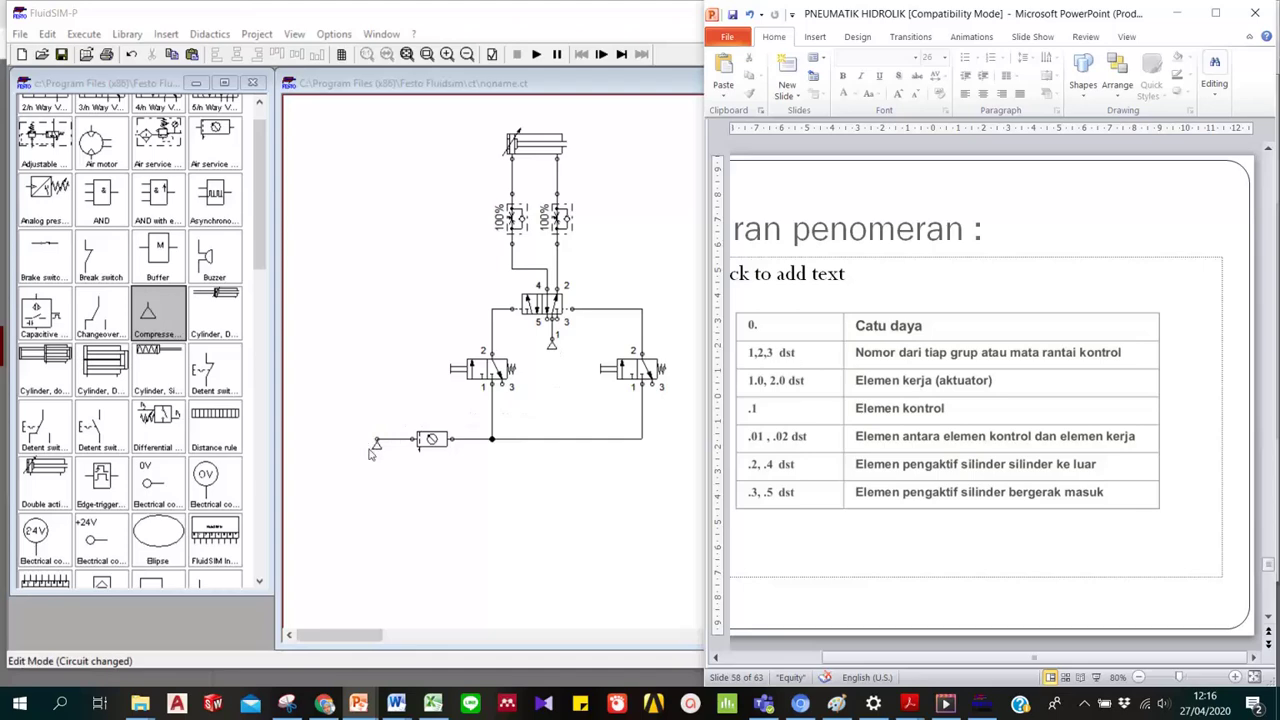
scroll(100, 475, down, 7)
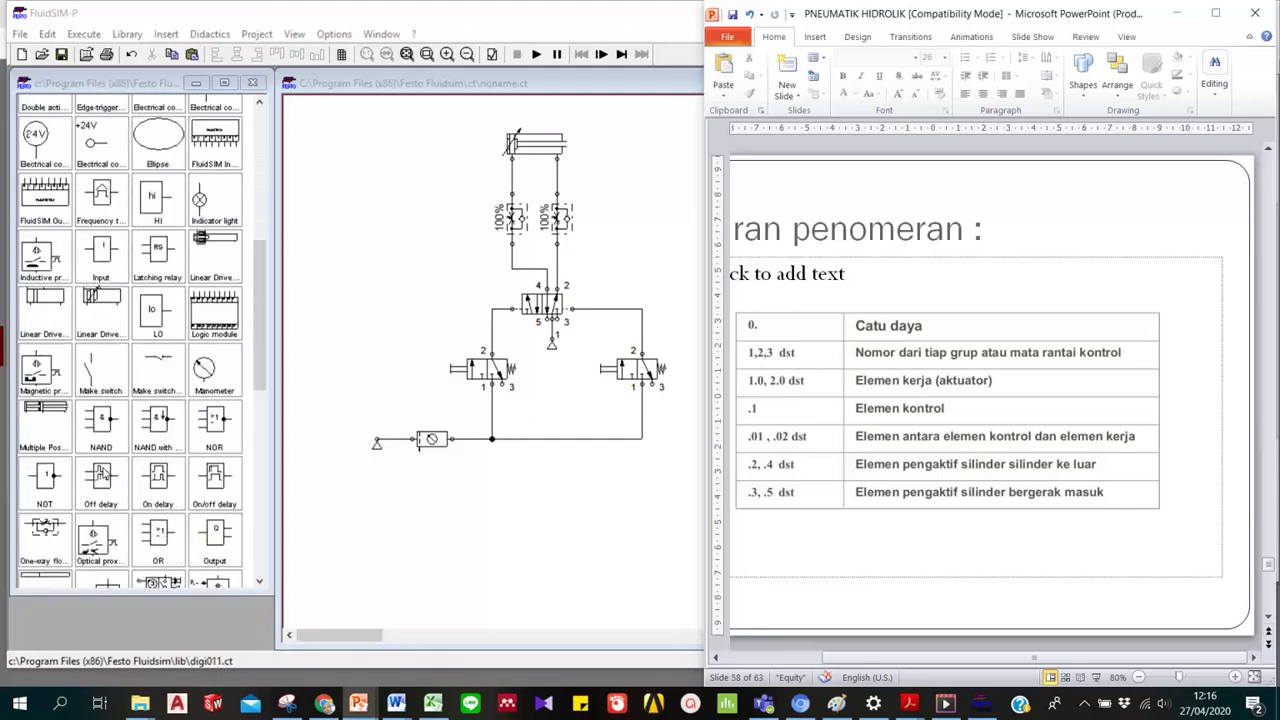
scroll(100, 472, down, 5)
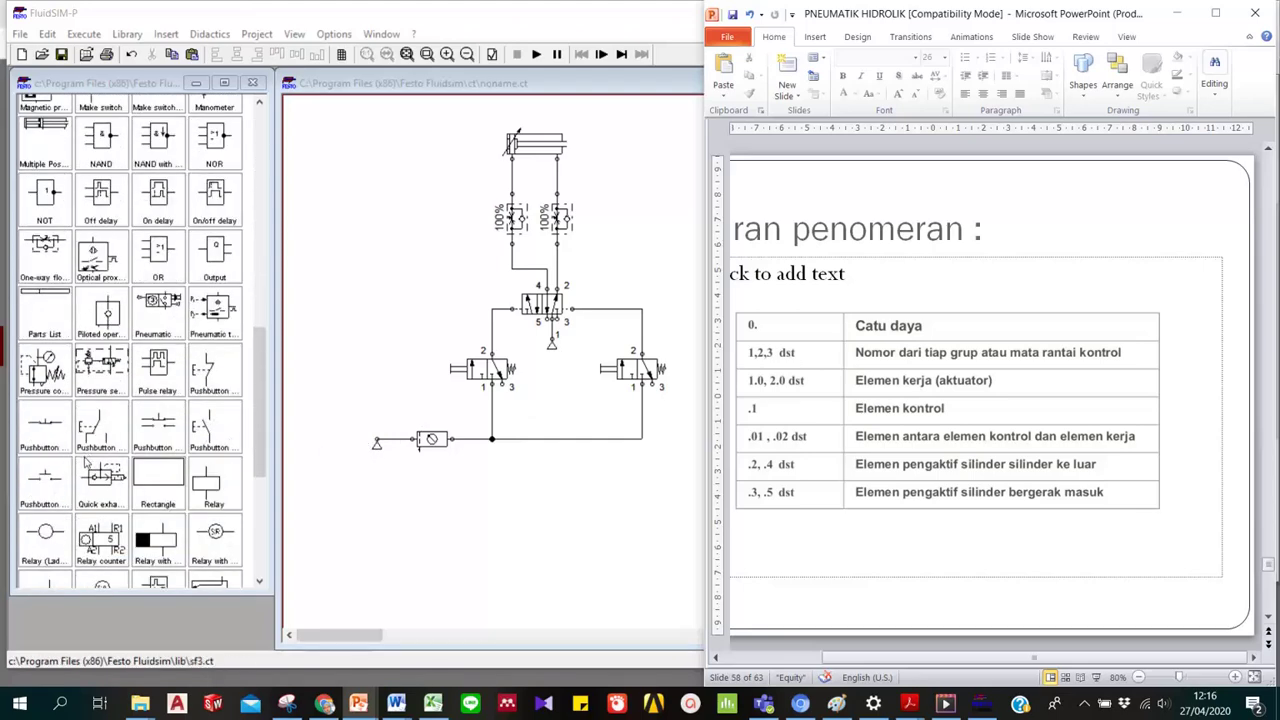
scroll(88, 463, down, 5)
drag(36, 488, 377, 463)
right_click(374, 464)
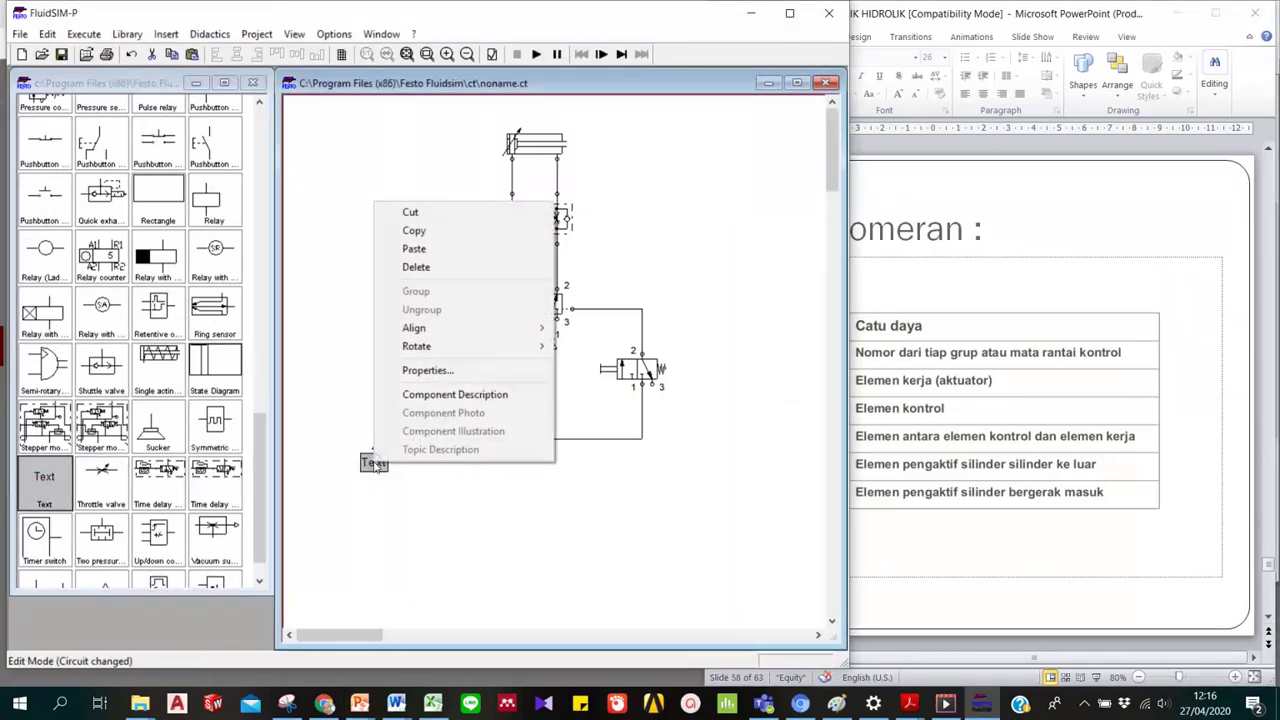
click(440, 370)
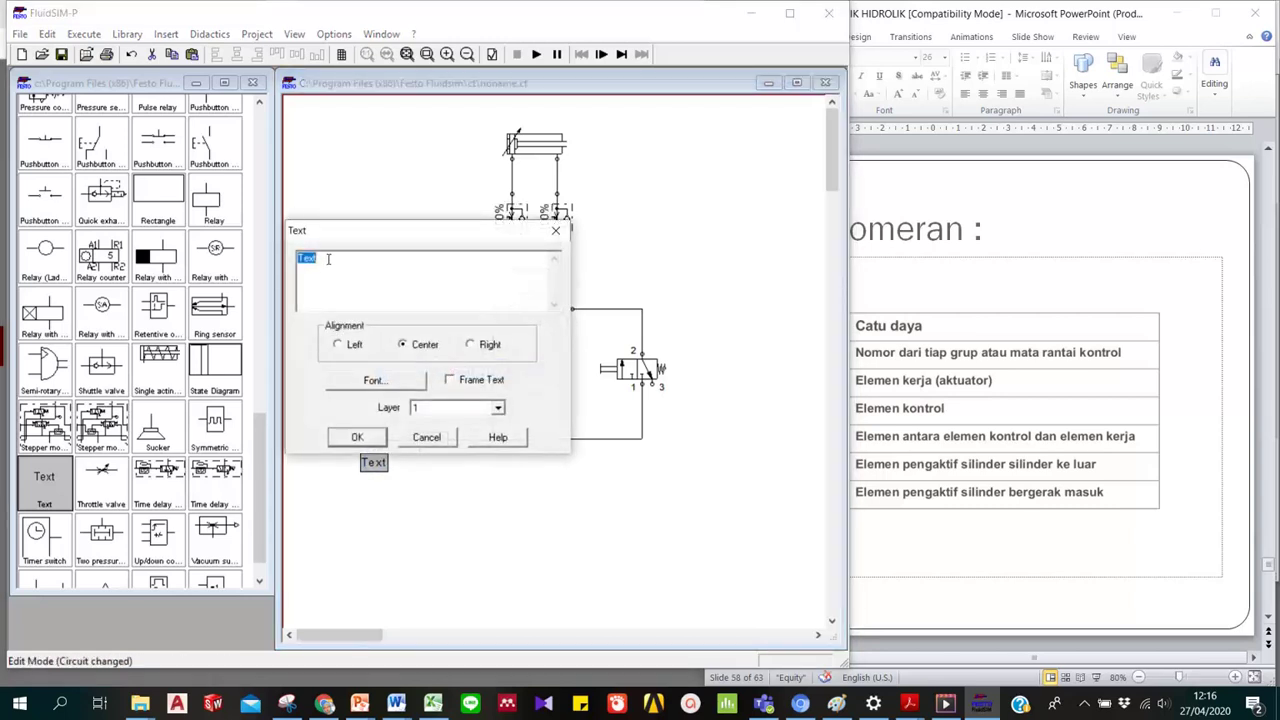
text(0.1)
click(338, 345)
Set the 0.1 label's font size to 10 and apply the text settings.
click(390, 386)
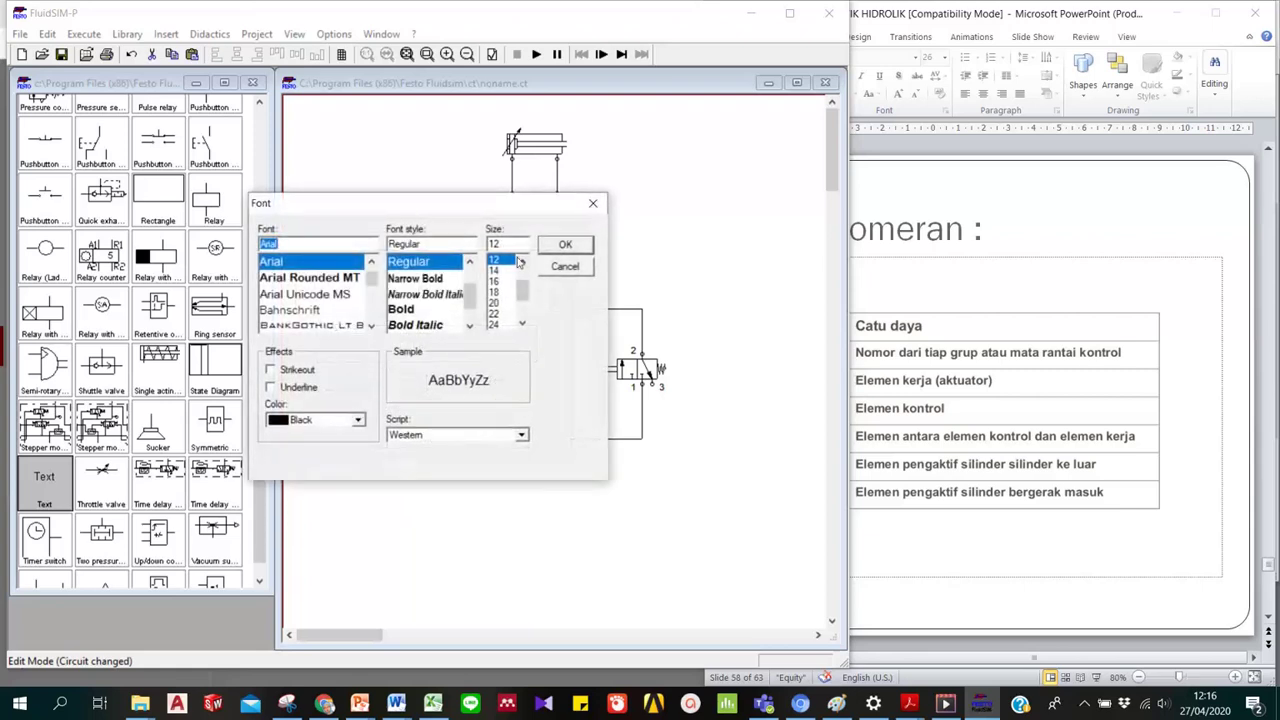
click(522, 261)
click(522, 261)
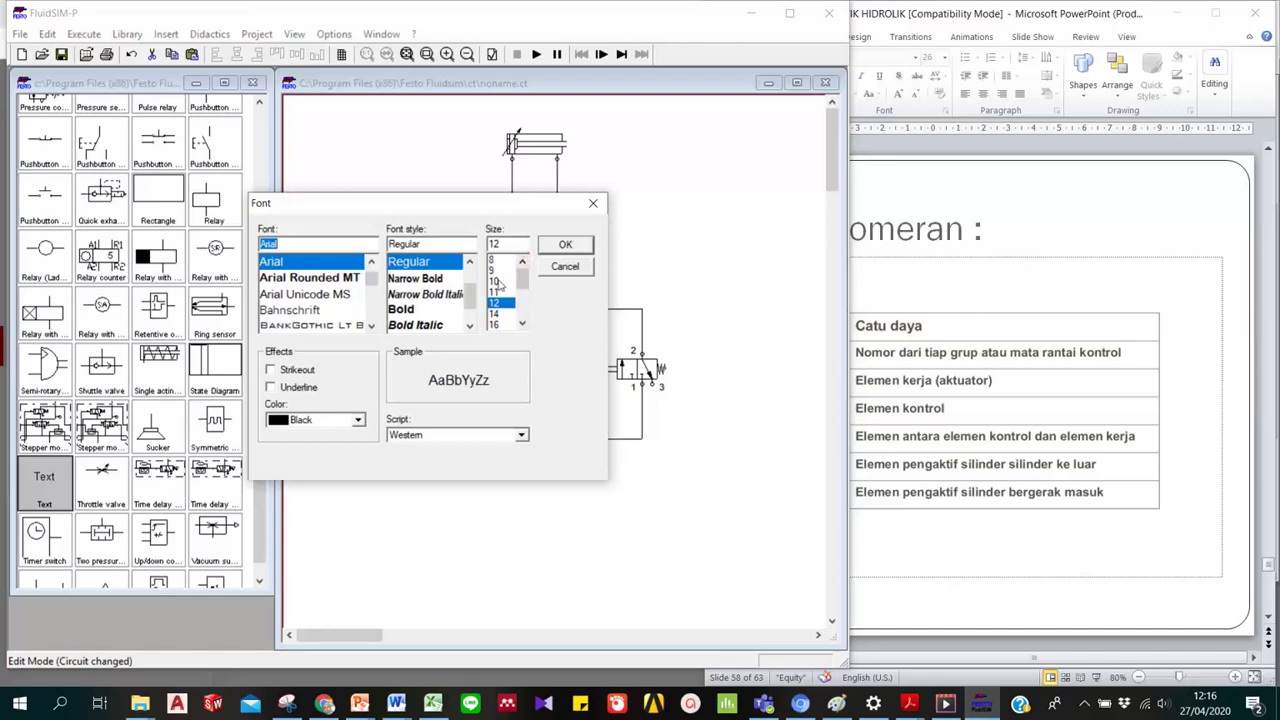
click(494, 281)
click(565, 244)
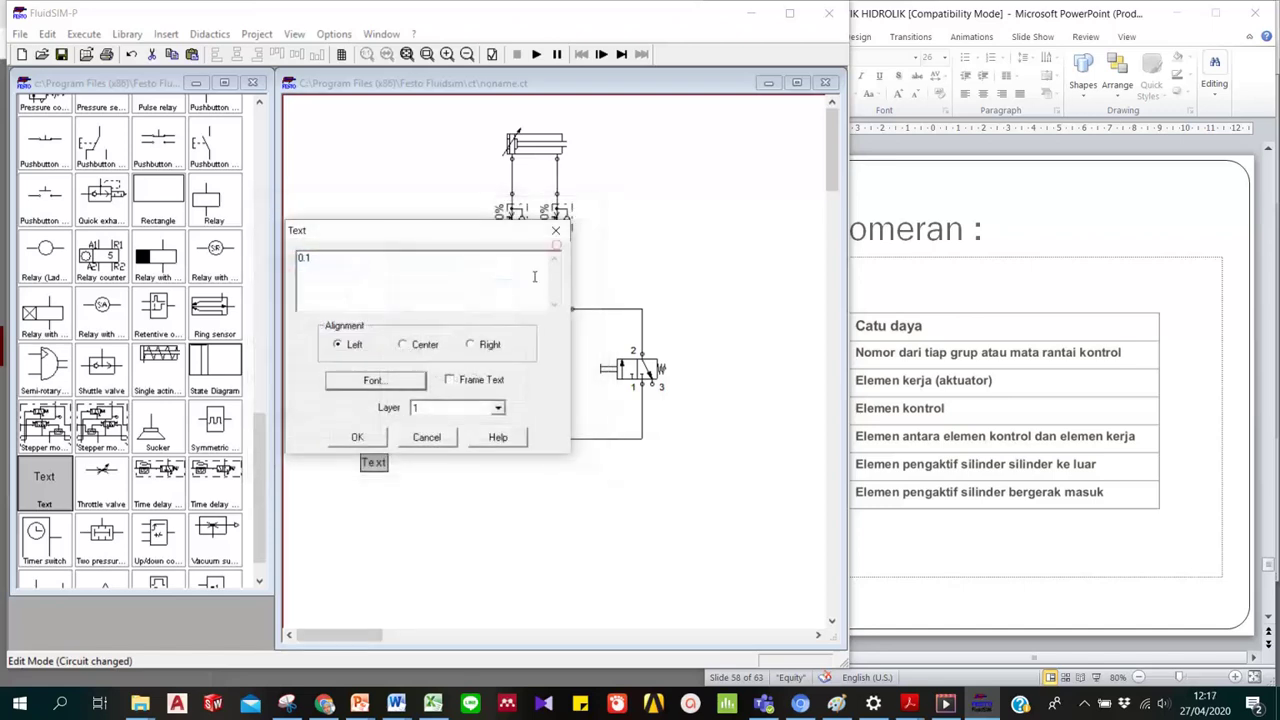
click(378, 441)
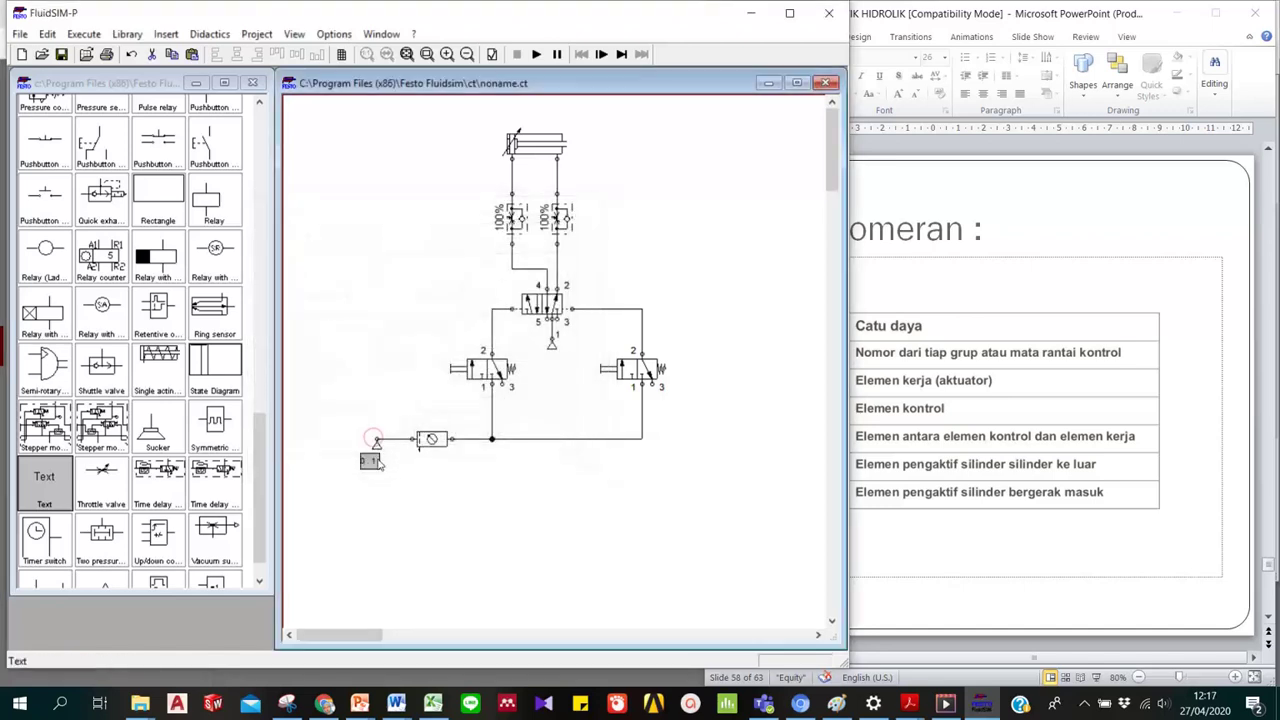
Set the 0.1 label's font size to 12 and shift it slightly right so it sits centred under the air supply.
right_click(371, 462)
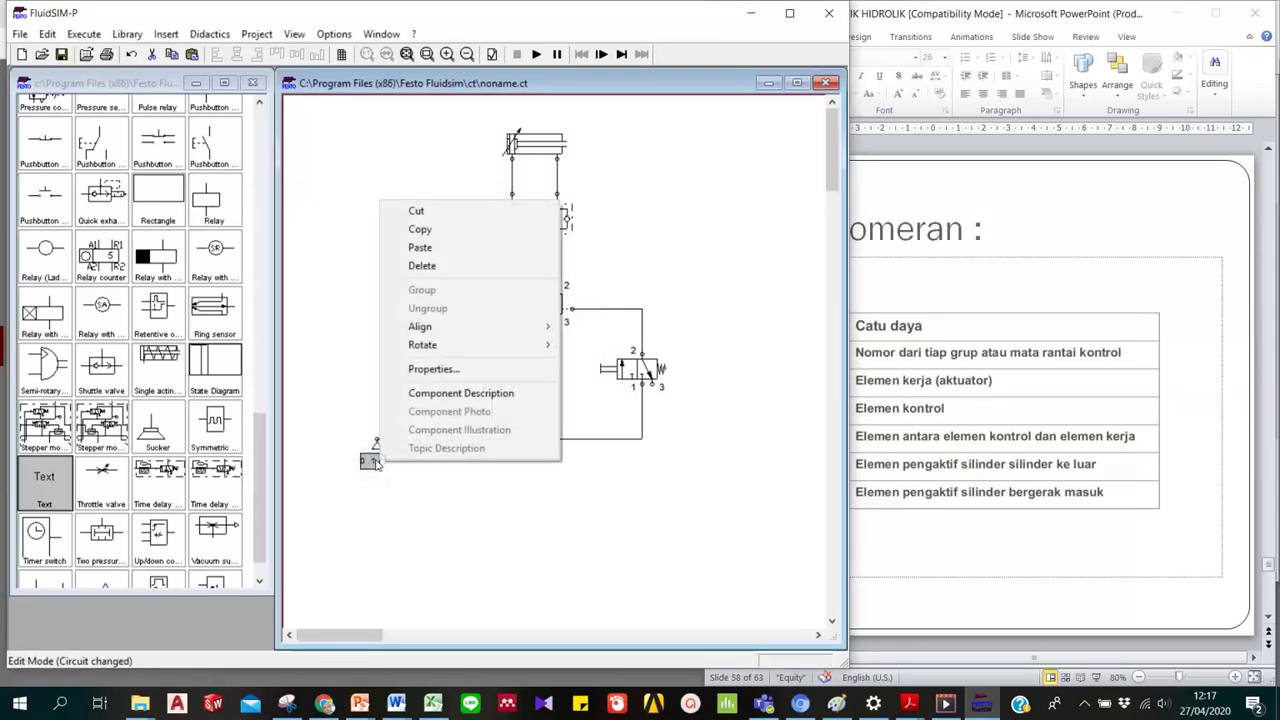
click(488, 369)
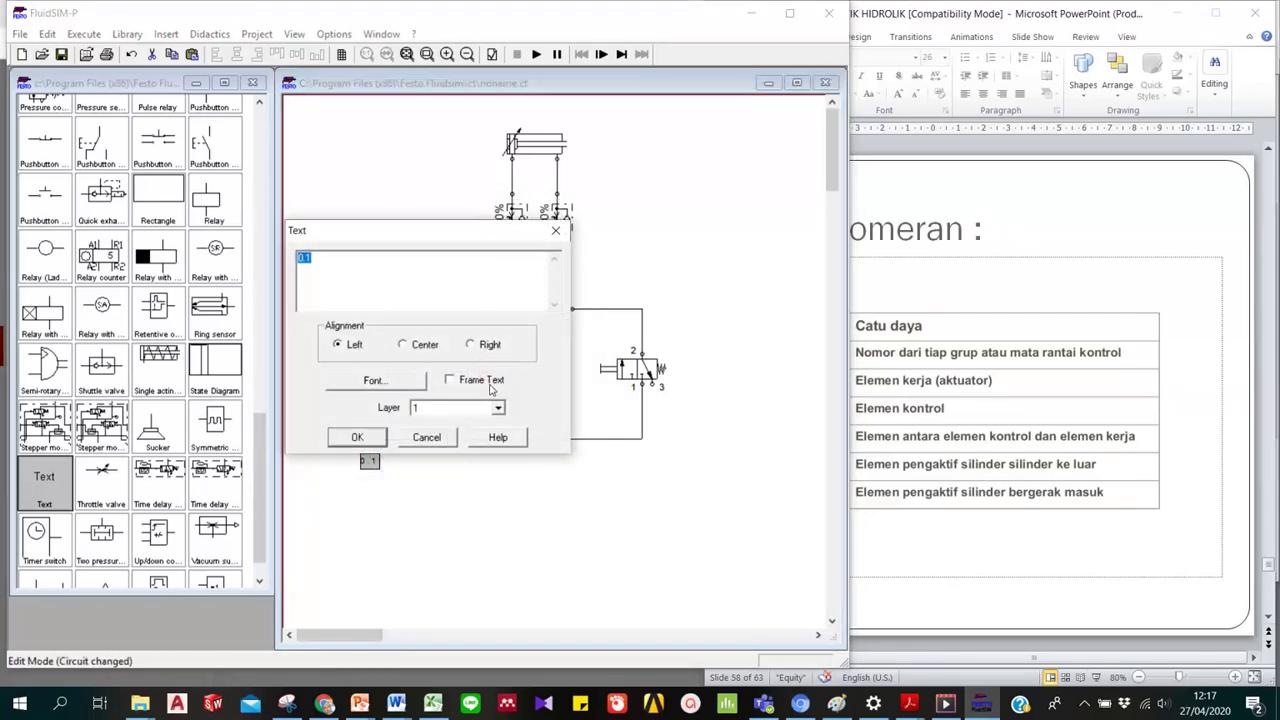
click(388, 377)
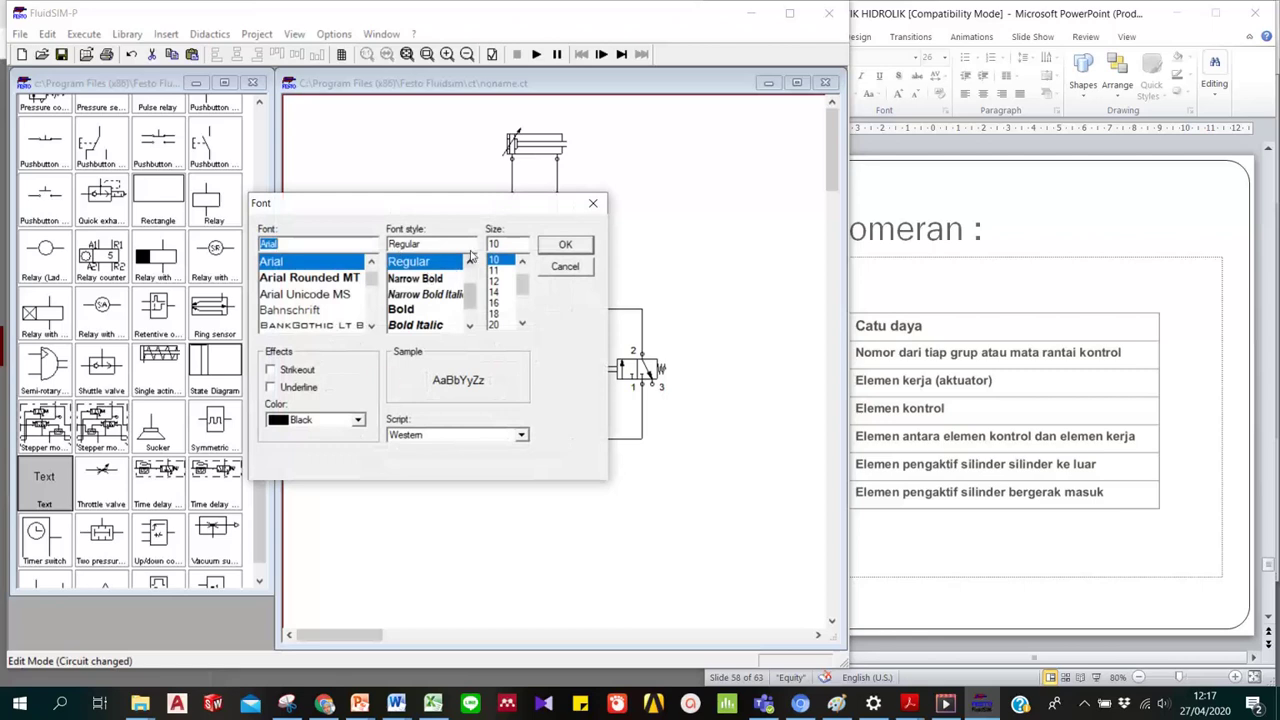
click(494, 281)
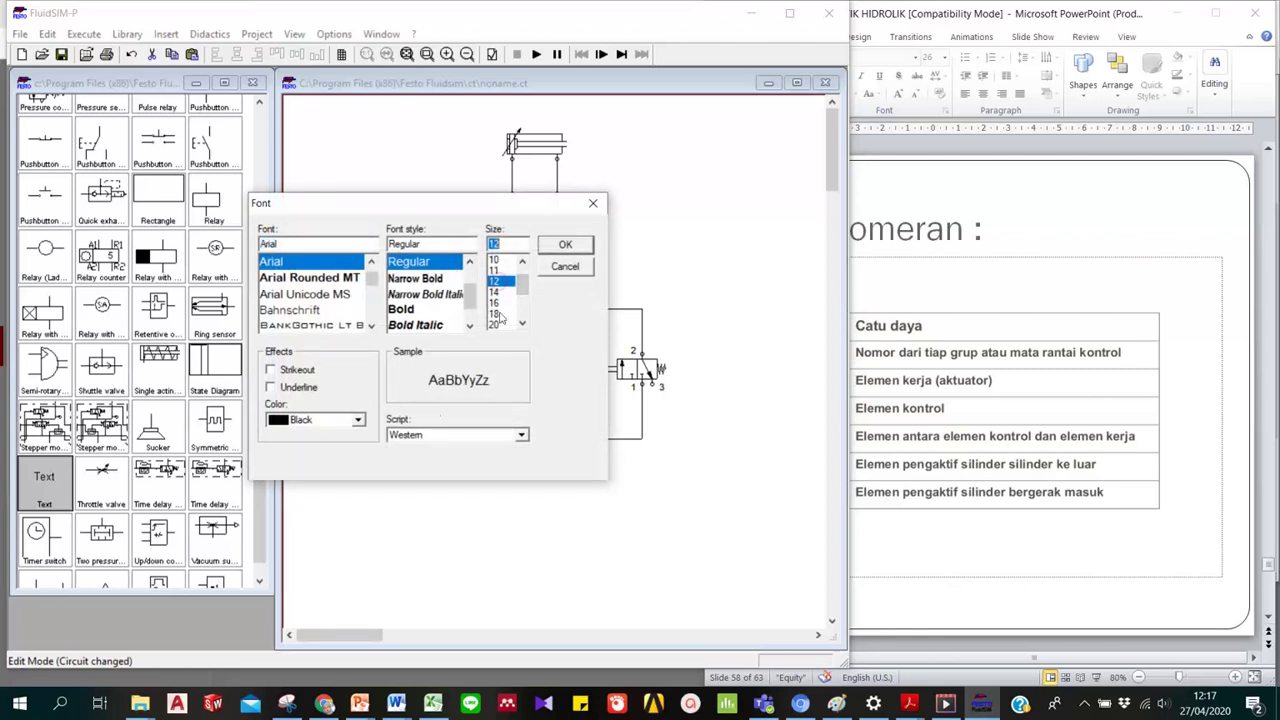
click(565, 245)
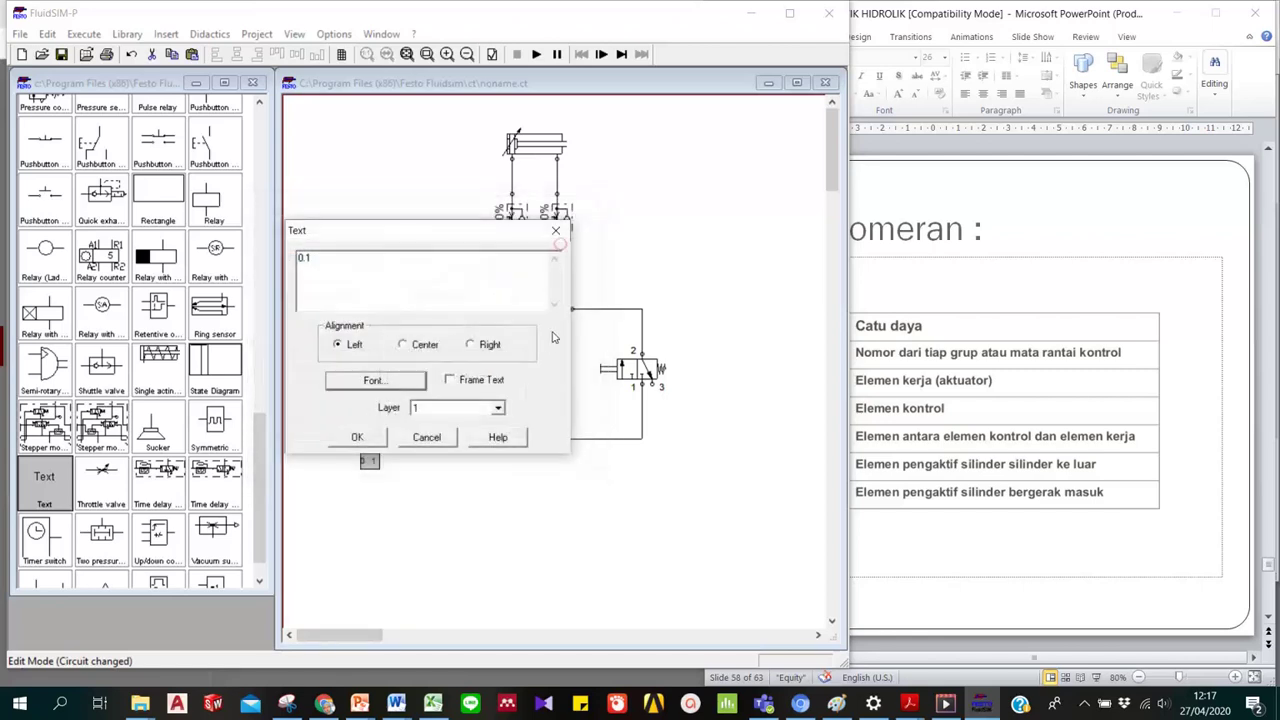
click(358, 432)
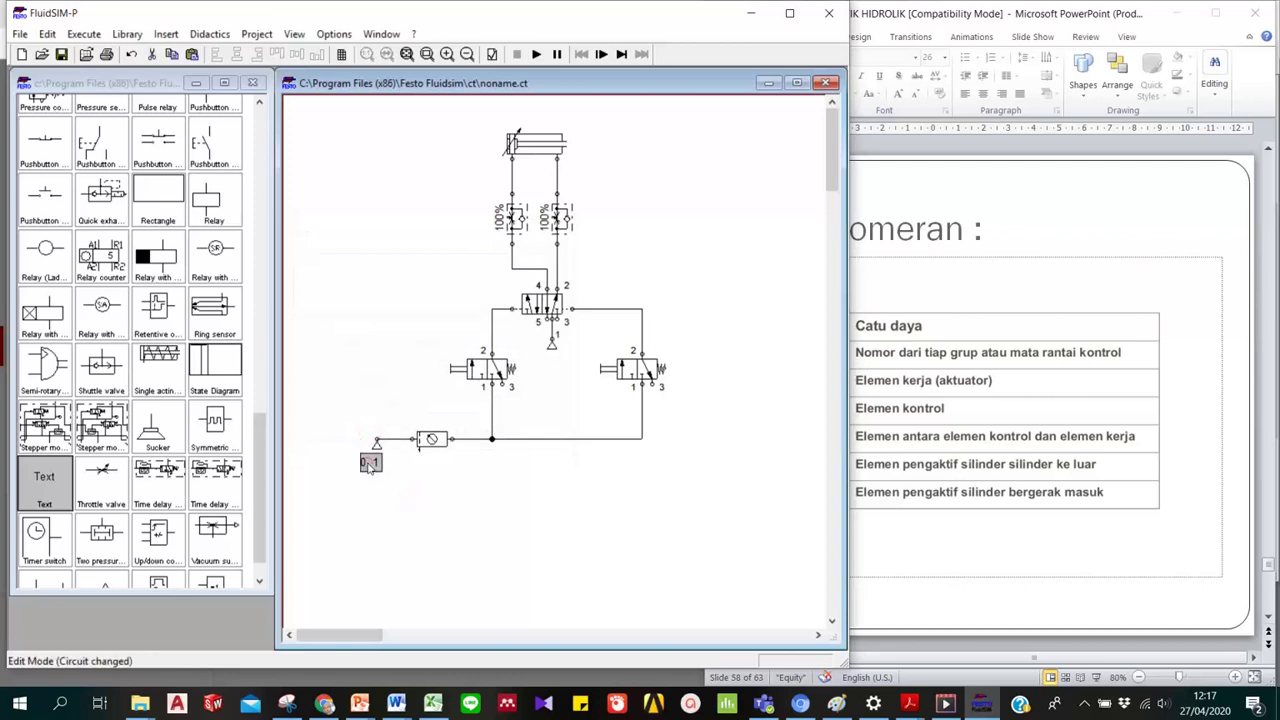
drag(363, 462, 378, 463)
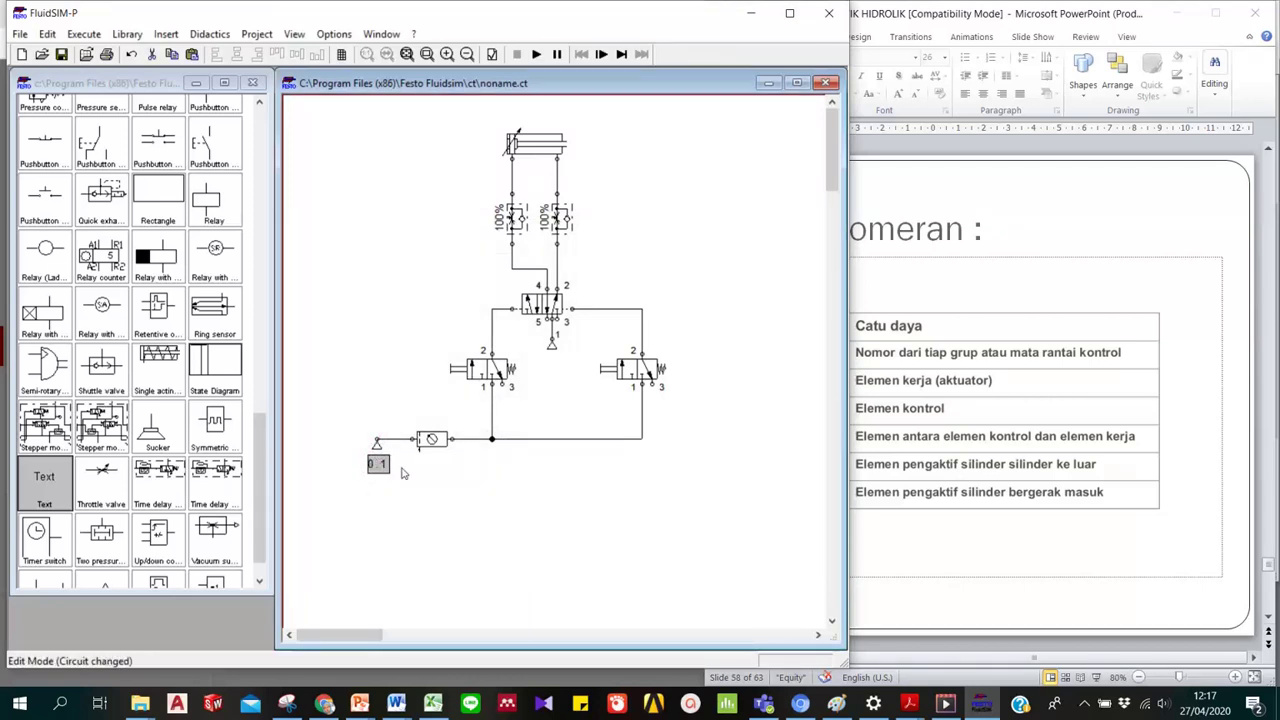
click(451, 481)
Copy the 0.1 label and paste three copies of it into the circuit for numbering other components.
click(675, 140)
click(1022, 482)
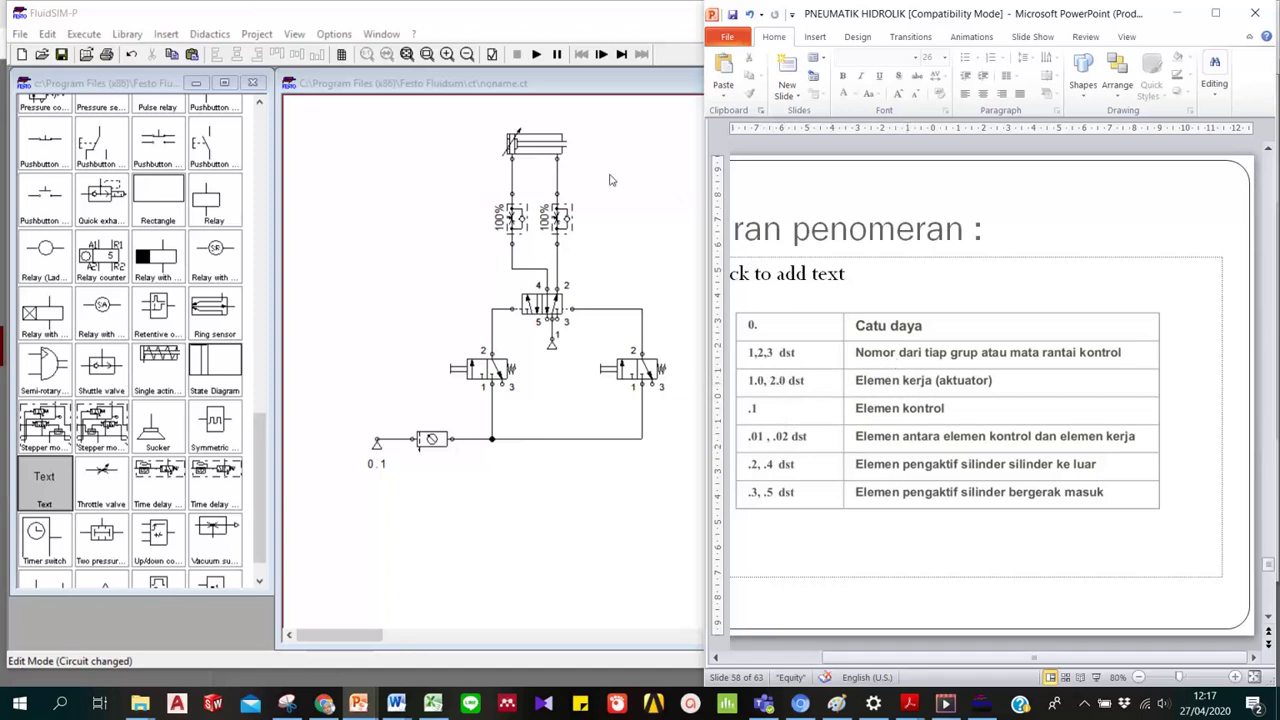
mouse_move(566, 151)
click(380, 466)
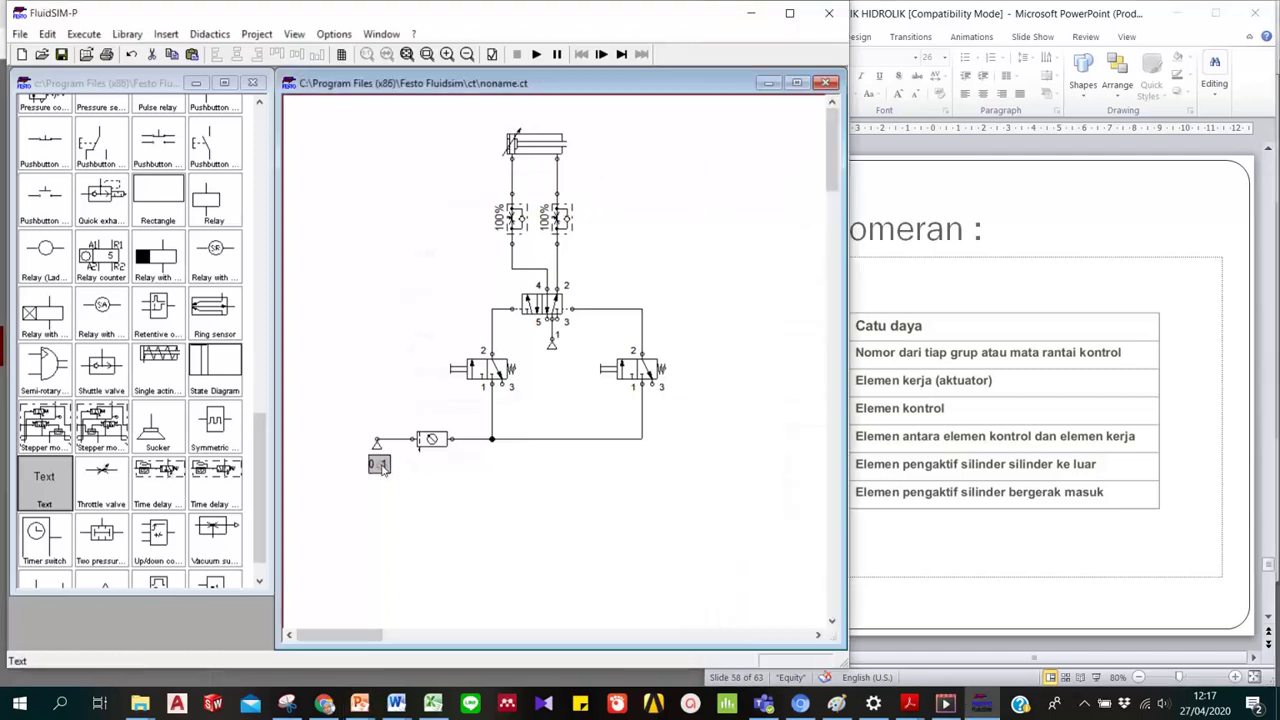
right_click(380, 466)
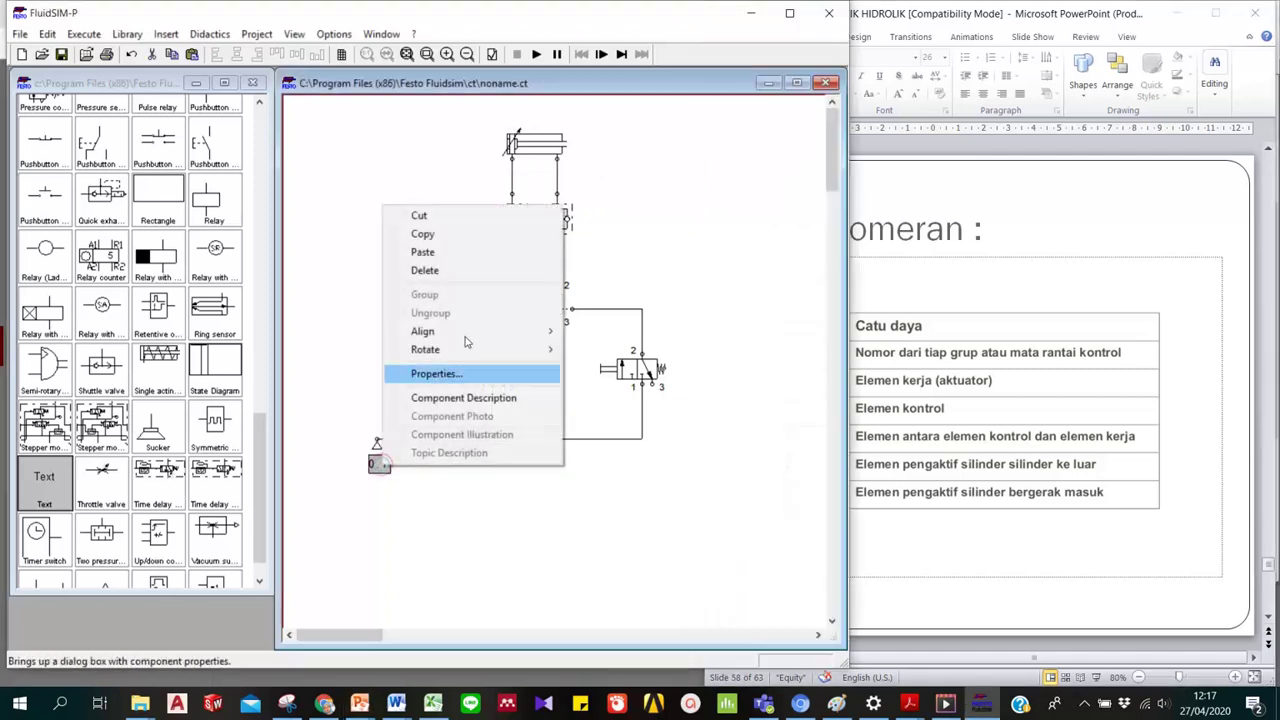
click(446, 248)
right_click(491, 271)
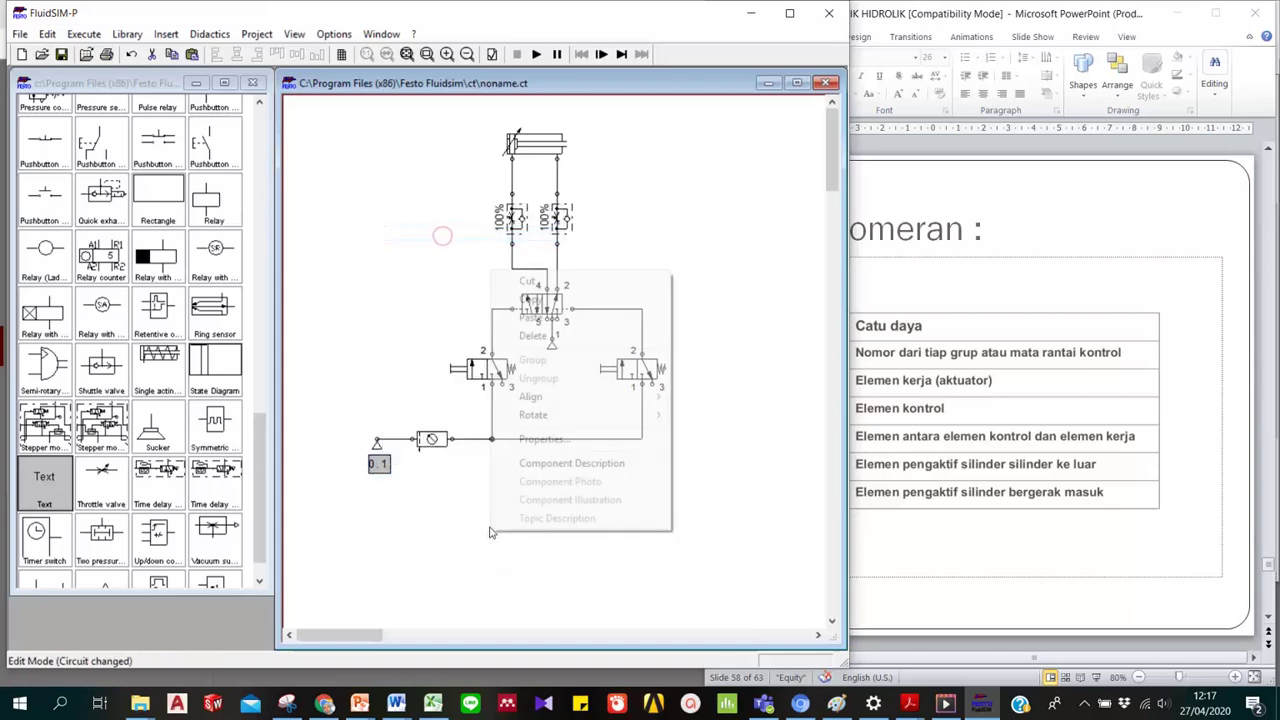
click(546, 318)
right_click(559, 224)
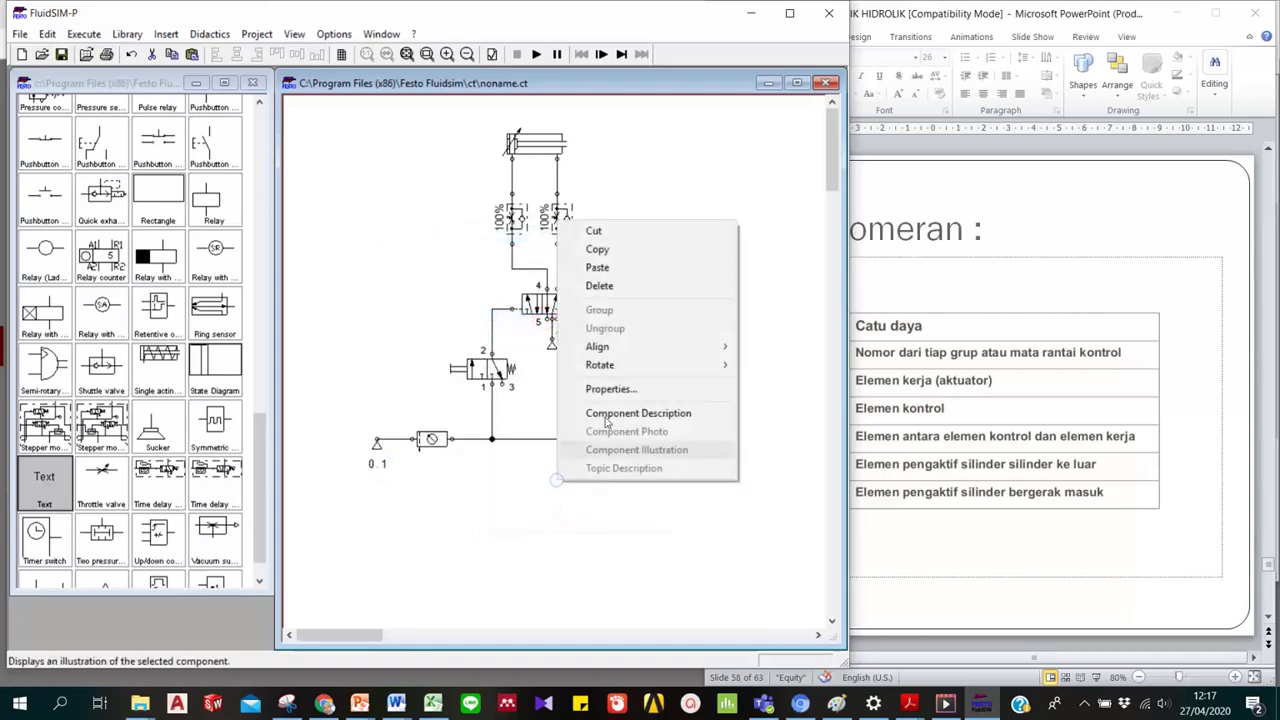
click(617, 268)
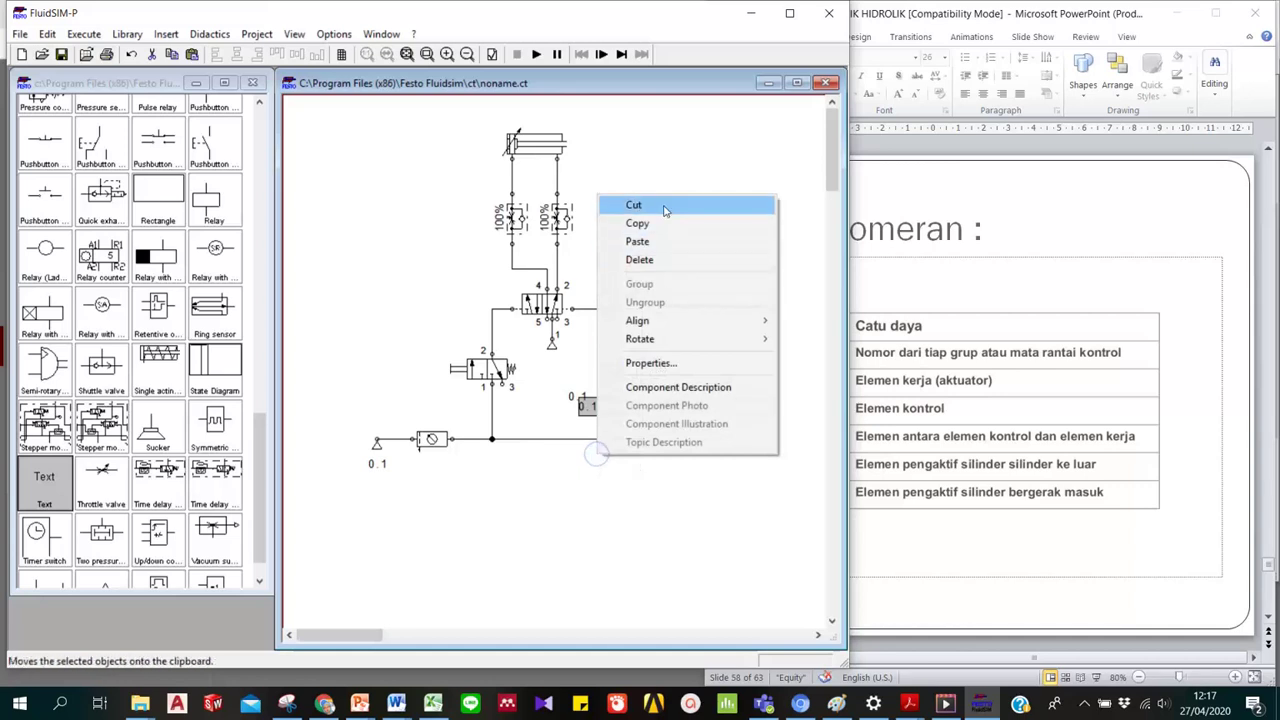
click(660, 241)
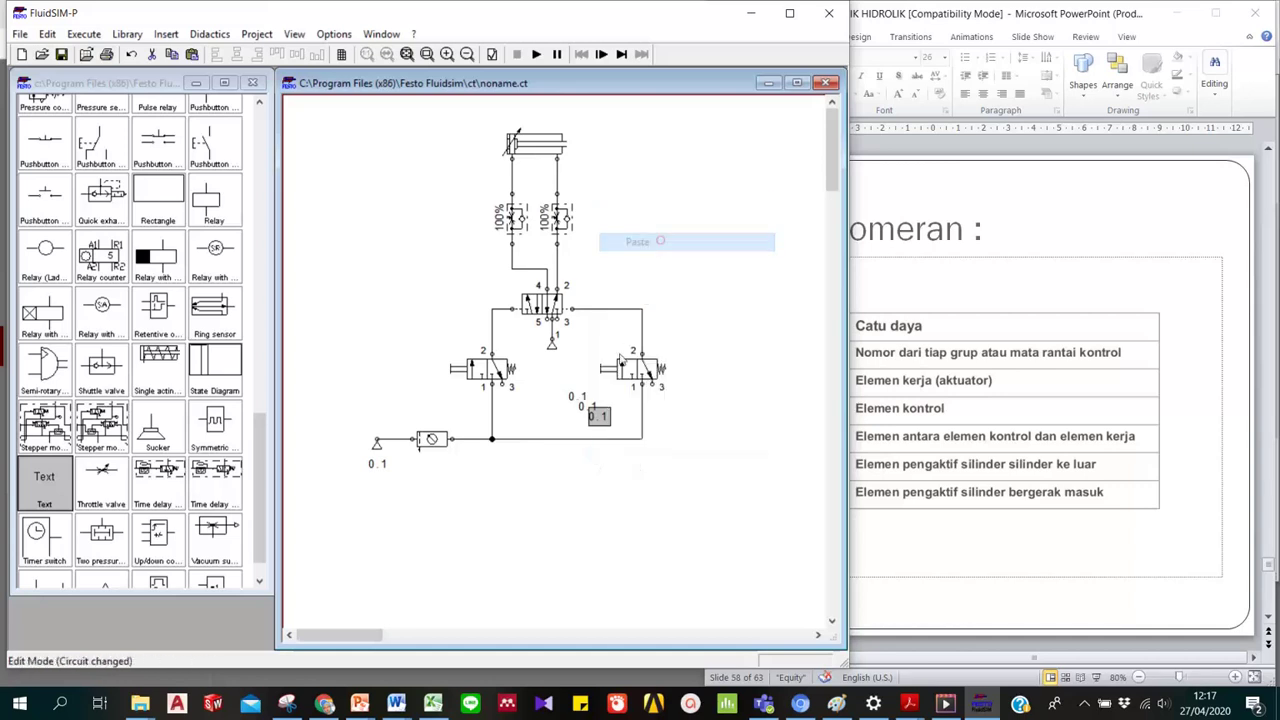
Move one pasted label above the double acting cylinder and change its text to 1.0.
click(580, 398)
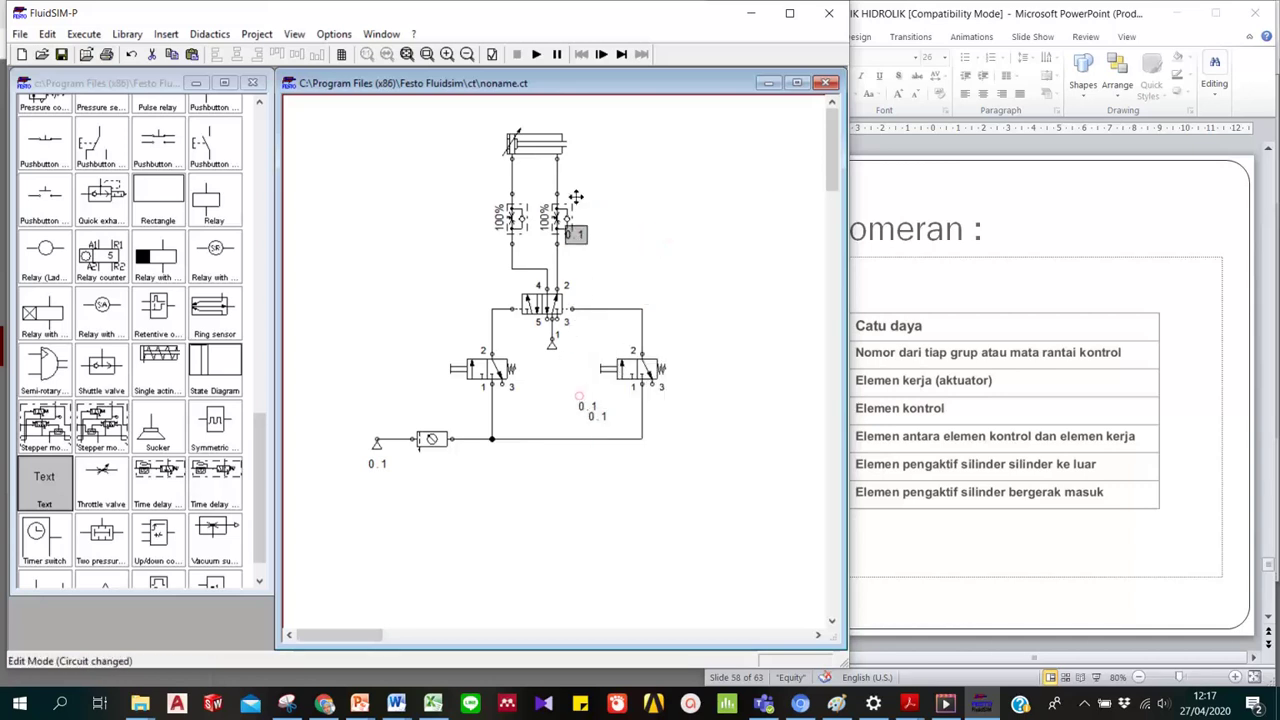
right_click(540, 116)
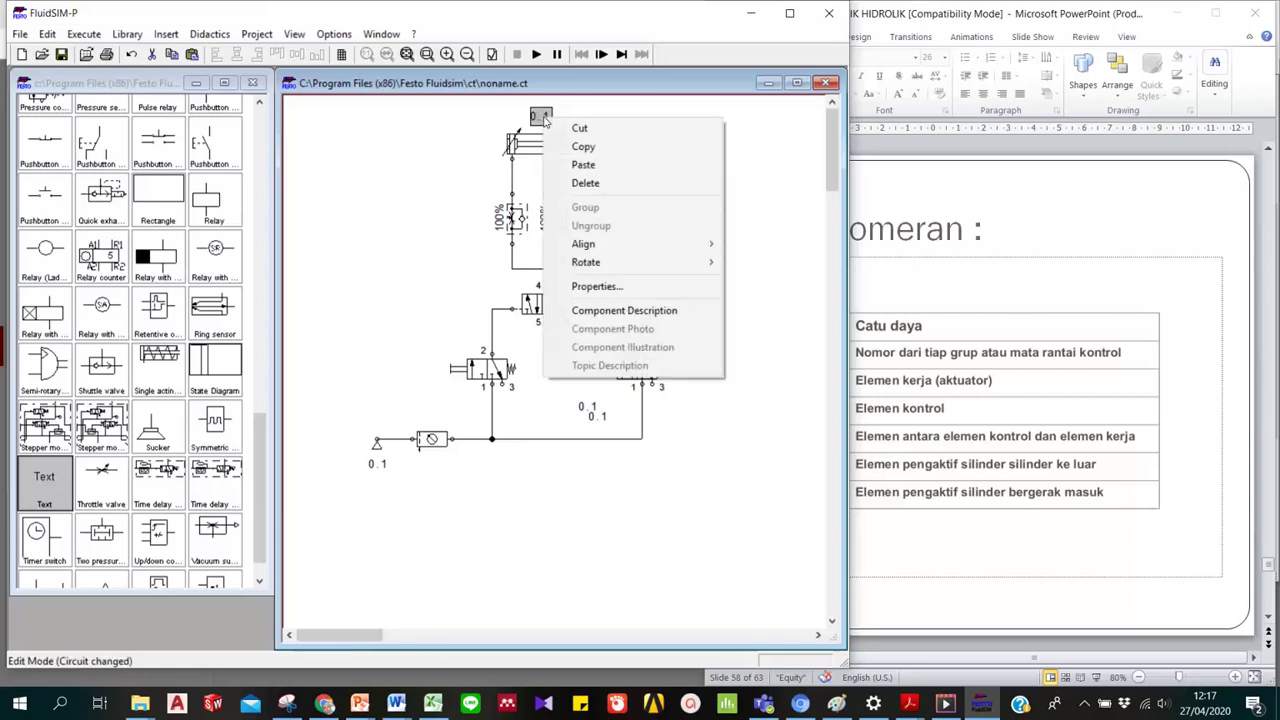
click(597, 286)
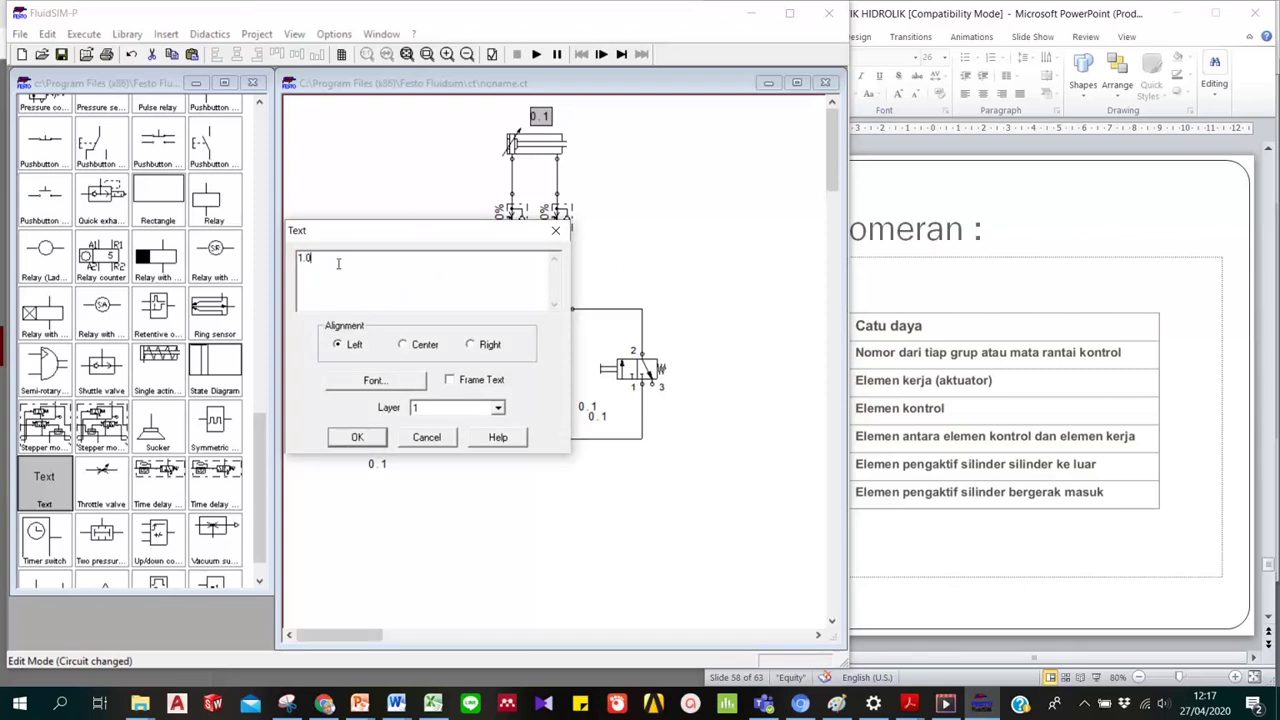
click(357, 437)
click(587, 156)
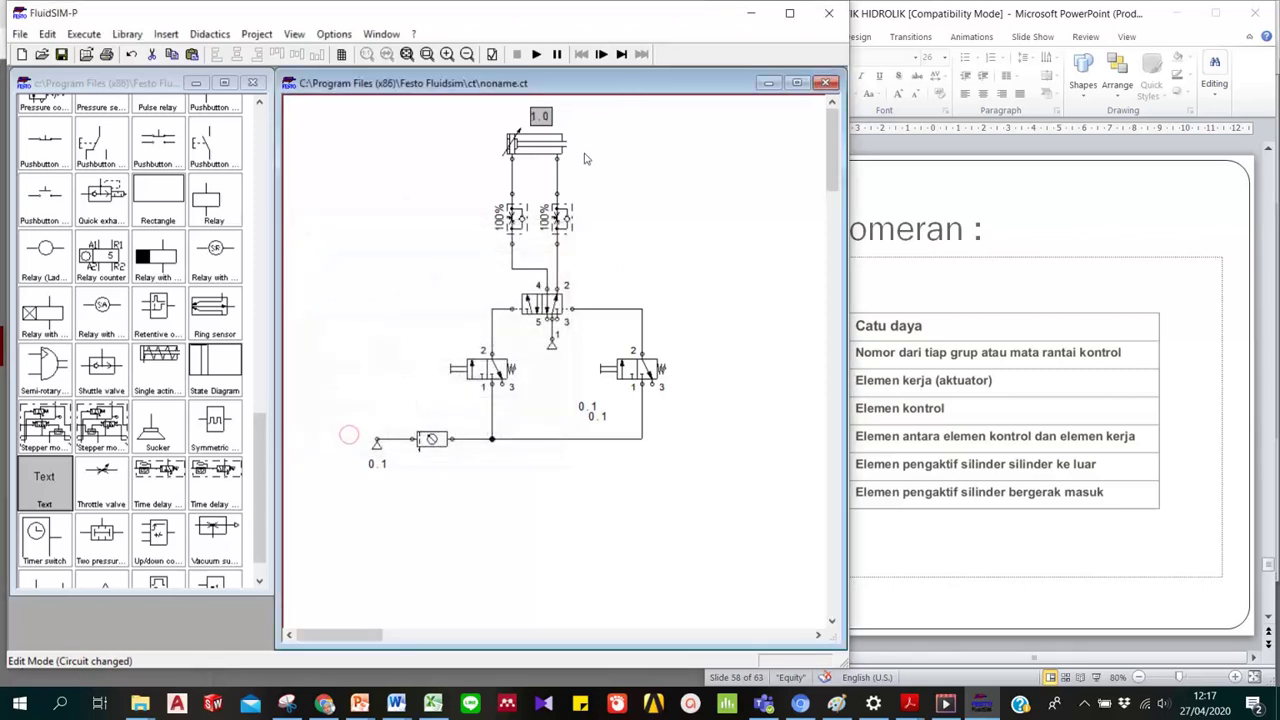
click(543, 117)
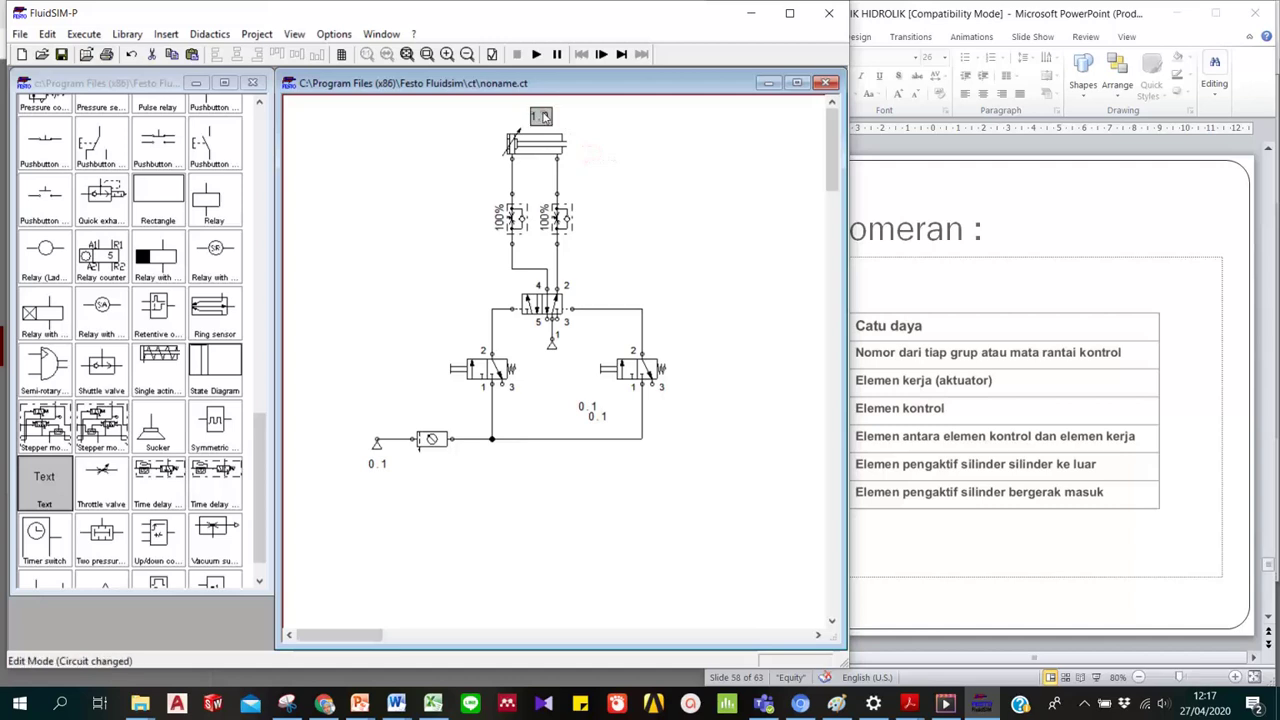
click(600, 147)
Consult the numbering rules table, move a pasted label beside the 5/n way valve, and change its text to 1.1.
click(1022, 445)
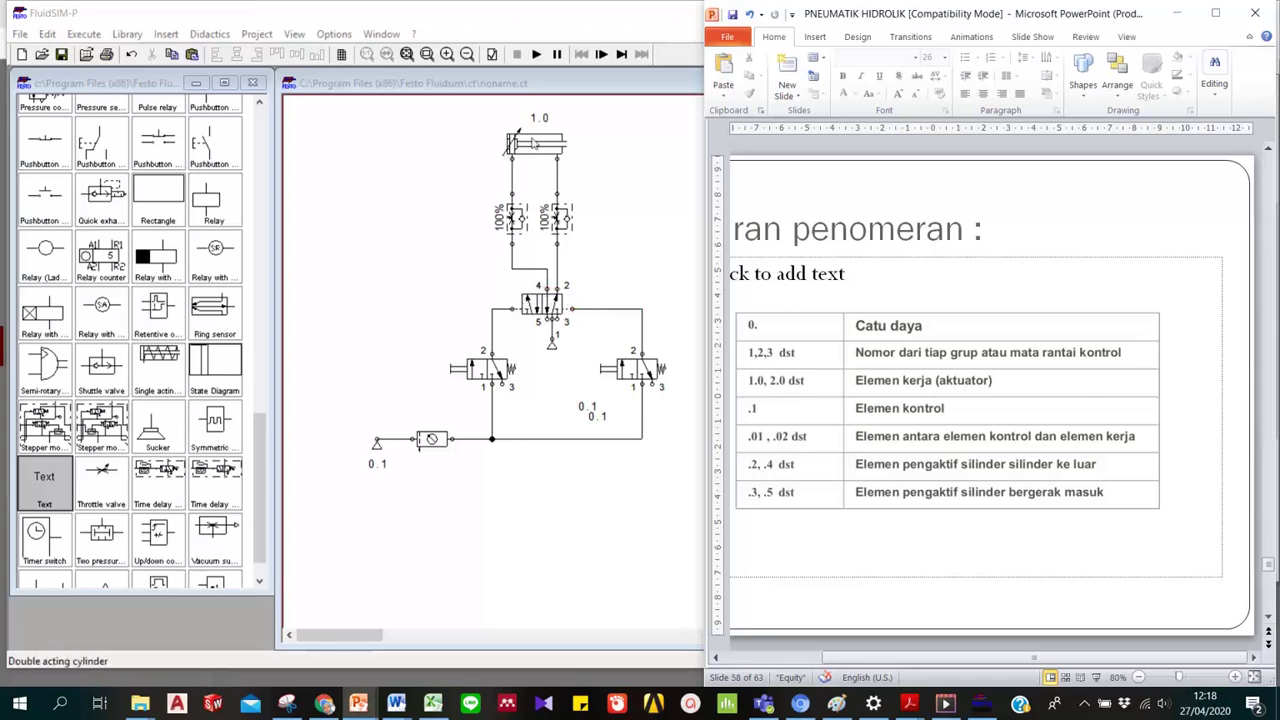
mouse_move(533, 143)
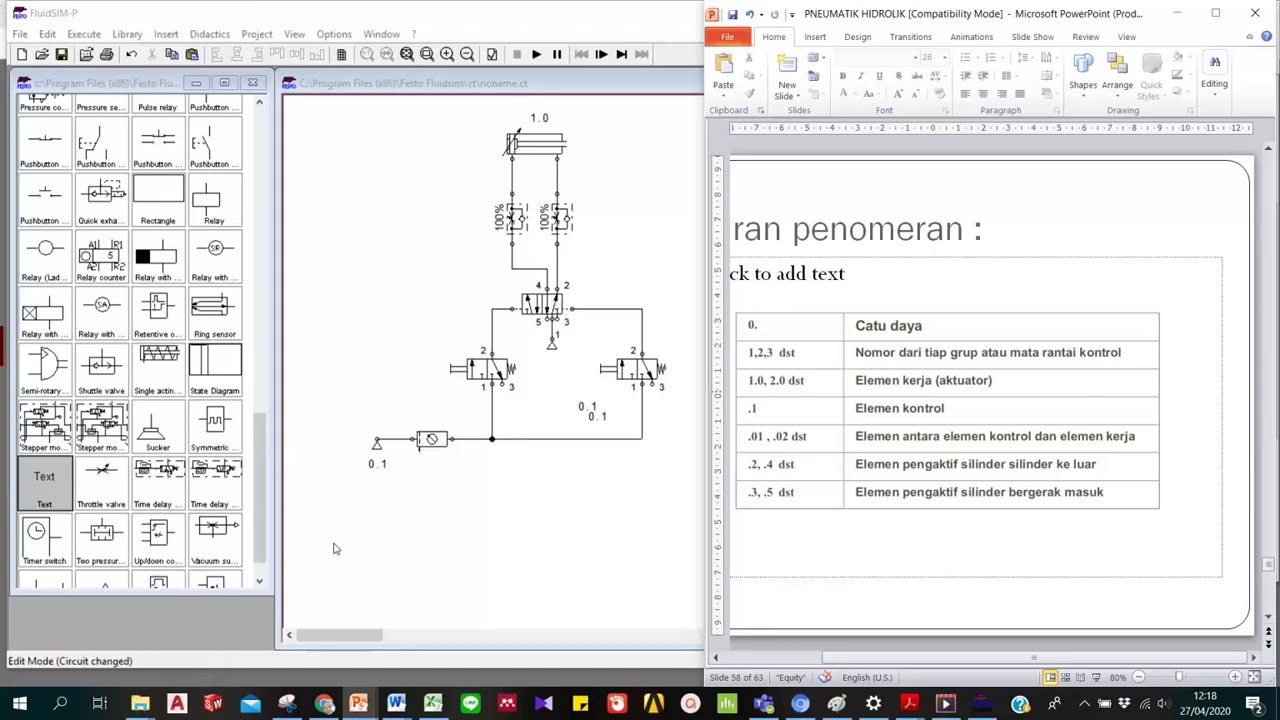
drag(588, 406, 585, 276)
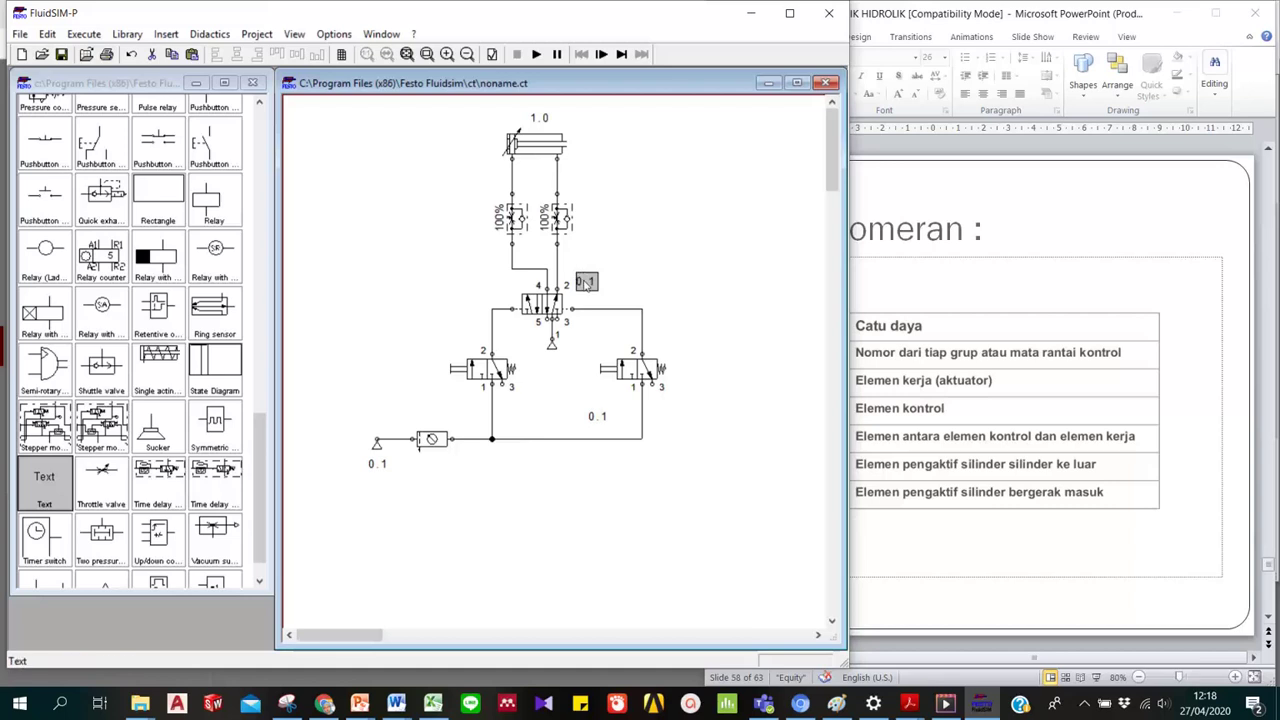
right_click(588, 282)
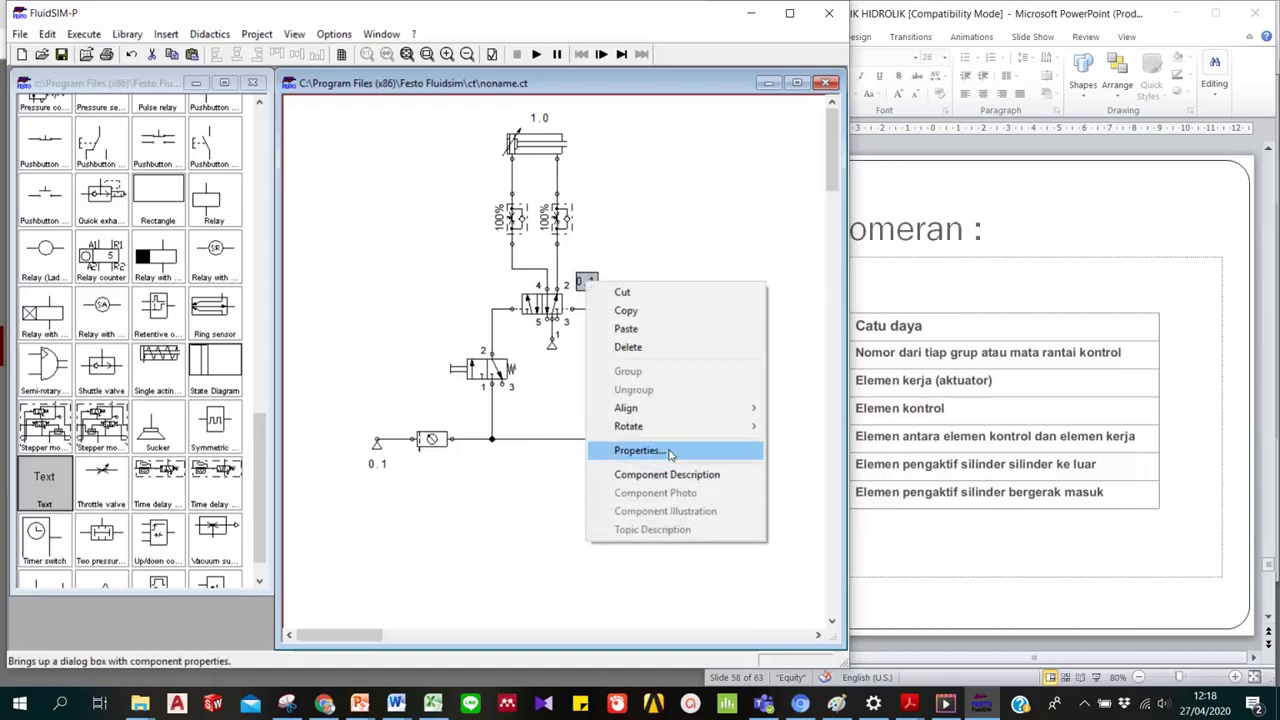
click(668, 451)
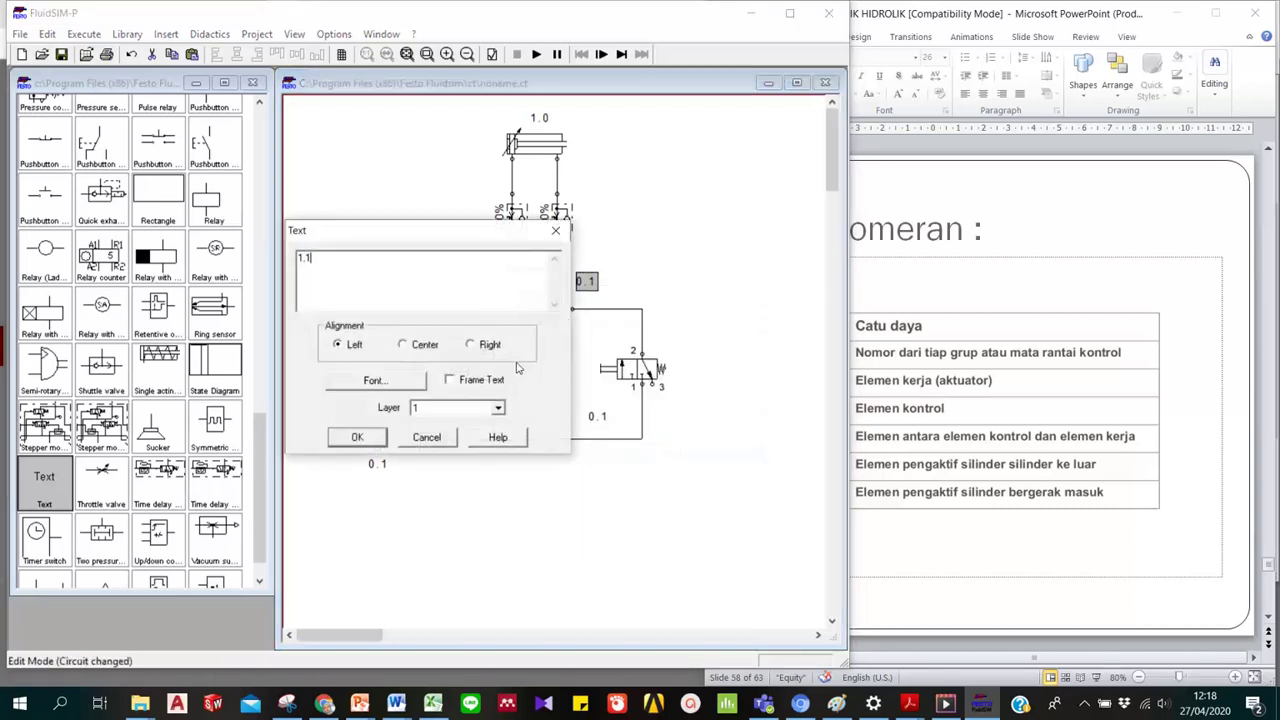
text(1.1)
click(343, 437)
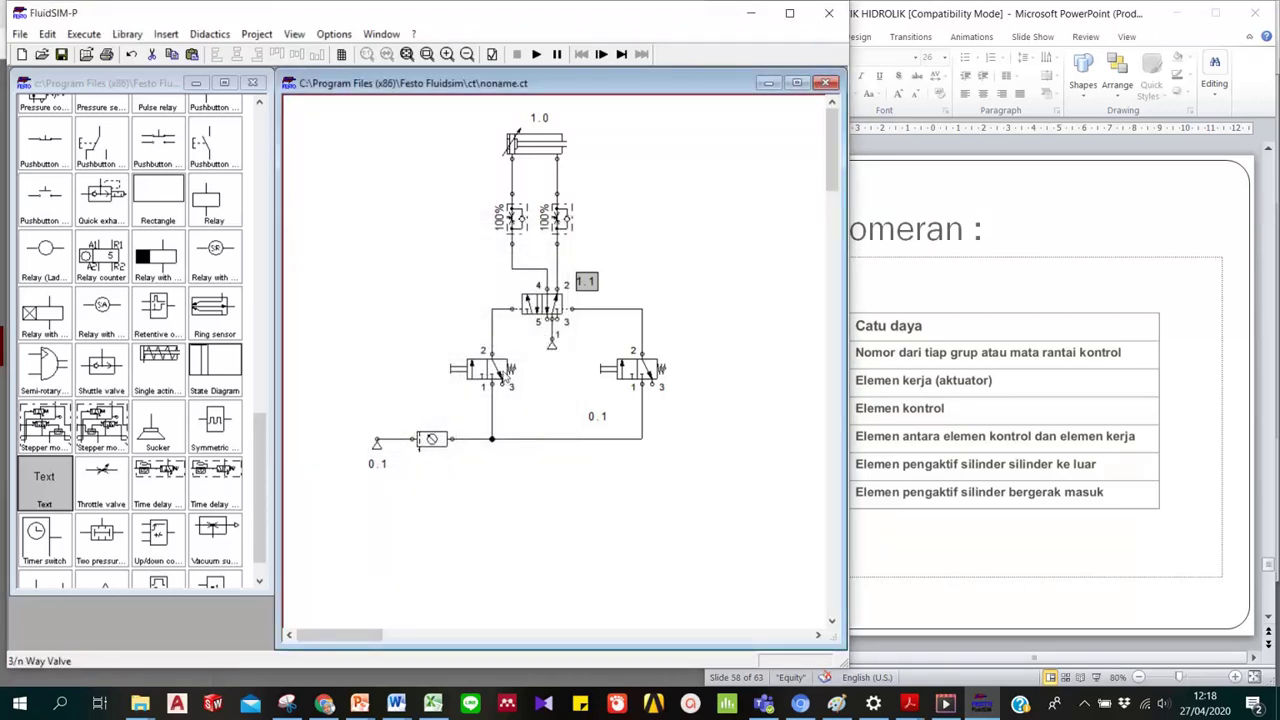
click(718, 328)
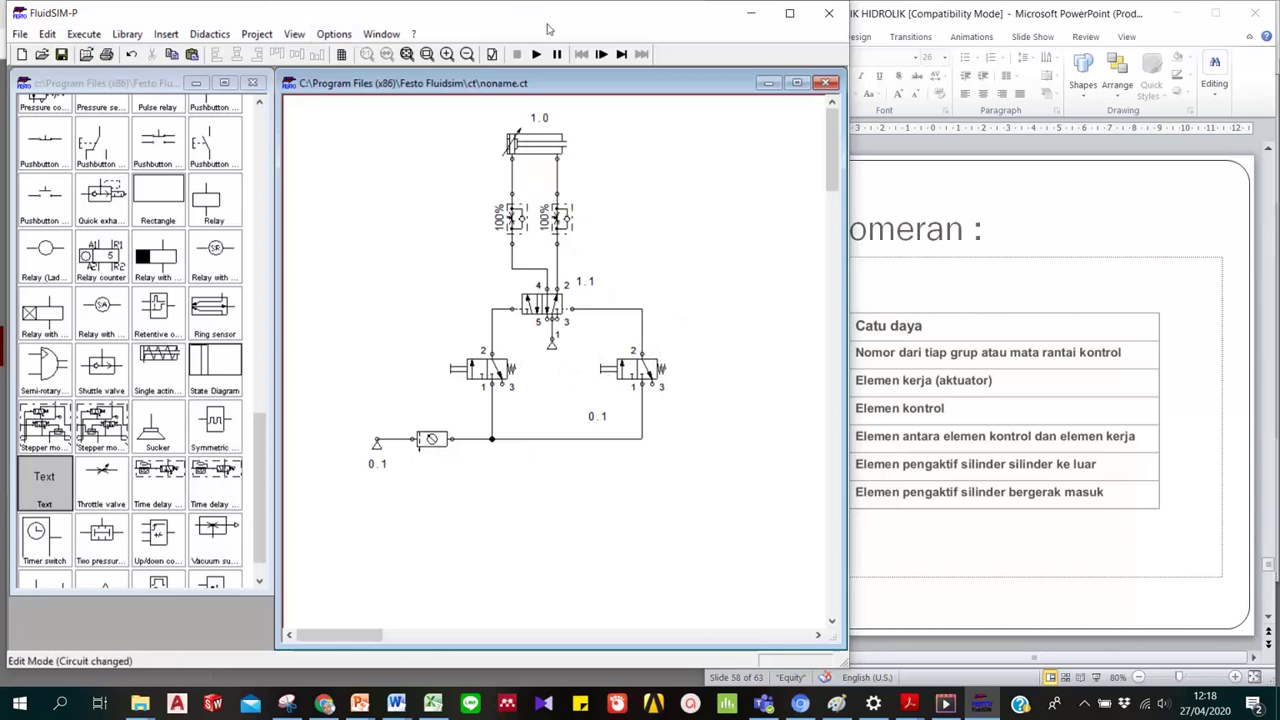
Start the circuit simulation despite the open connections.
click(536, 54)
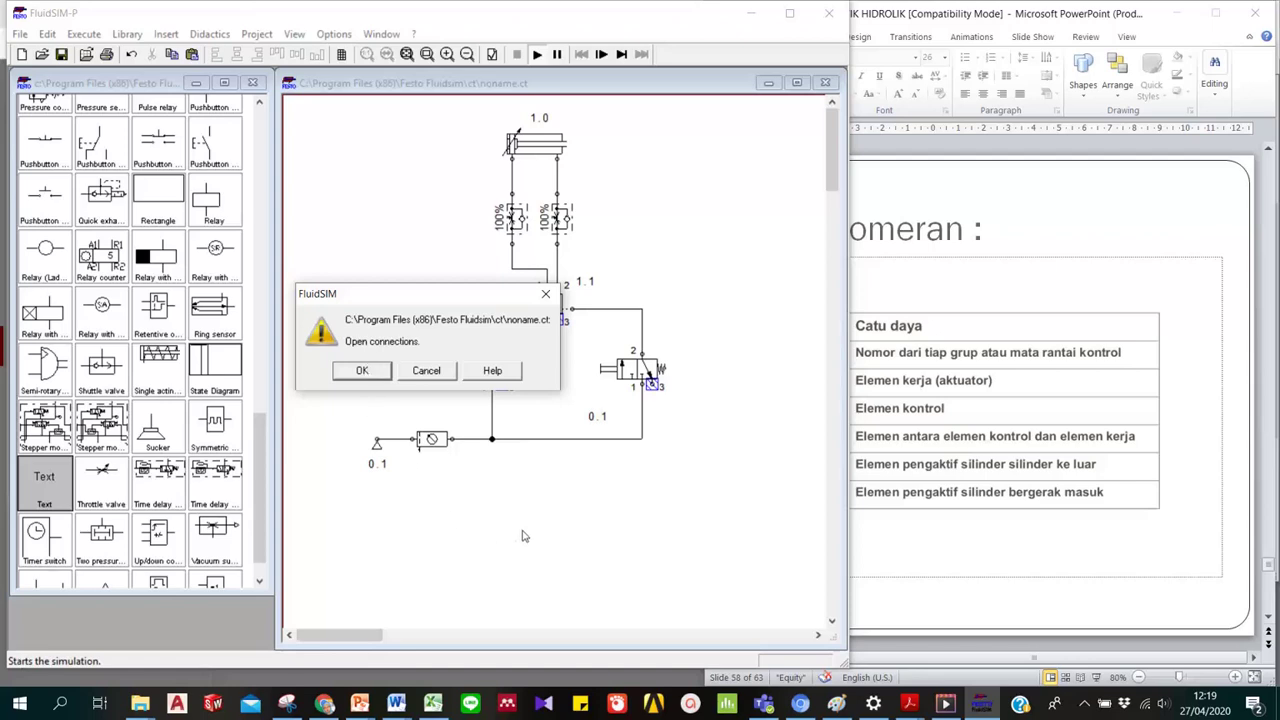
click(364, 372)
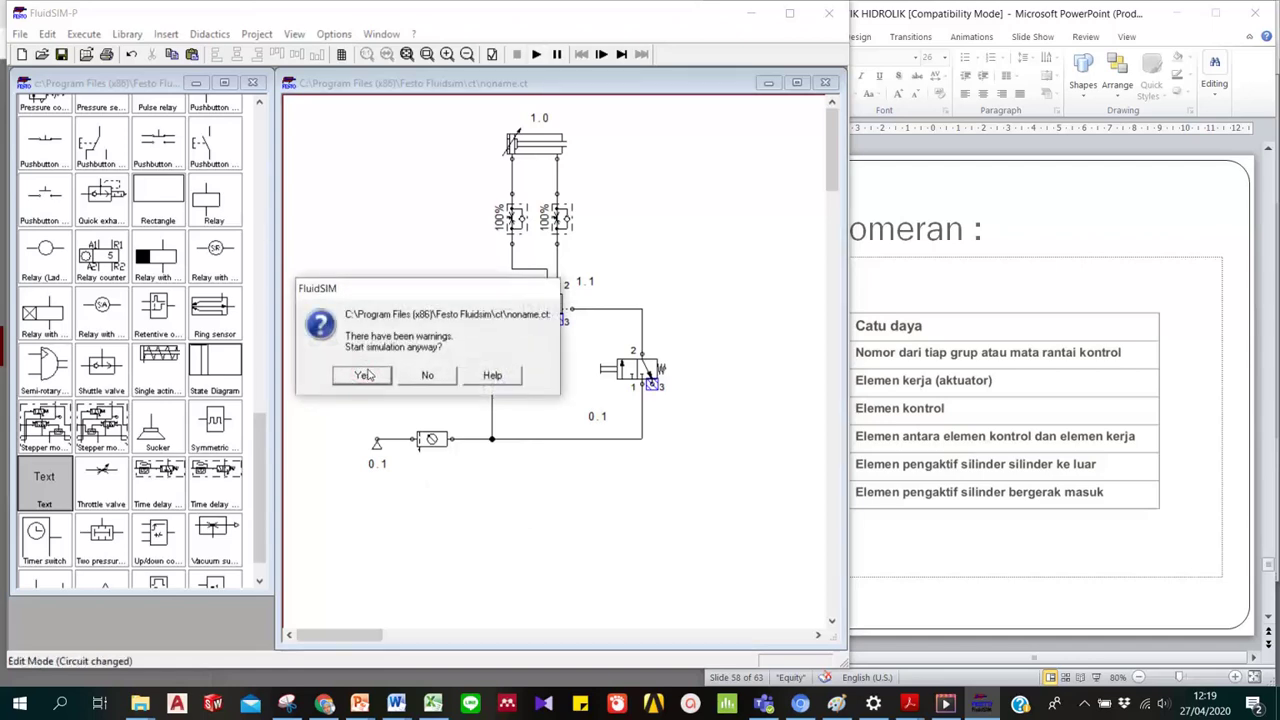
drag(424, 290, 434, 435)
click(374, 524)
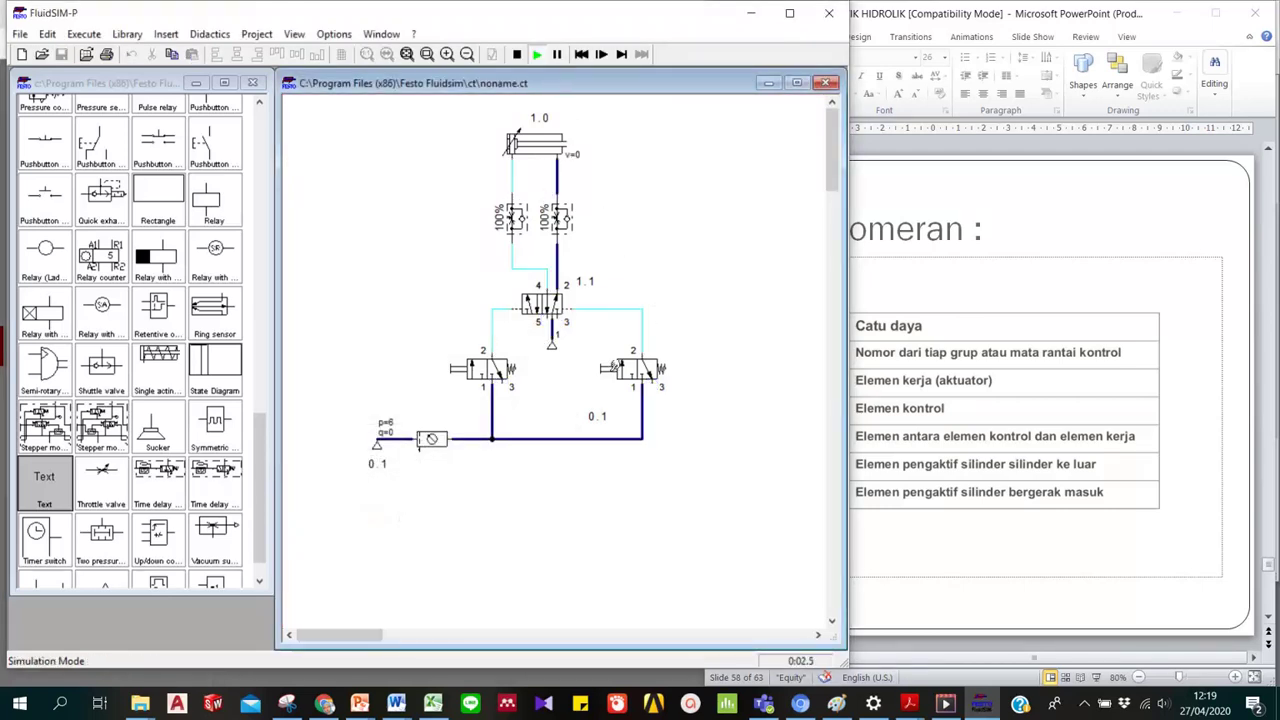
Operate the two 3/n way valves repeatedly to test extending and retracting the cylinder, and stop the simulation.
click(613, 363)
click(462, 366)
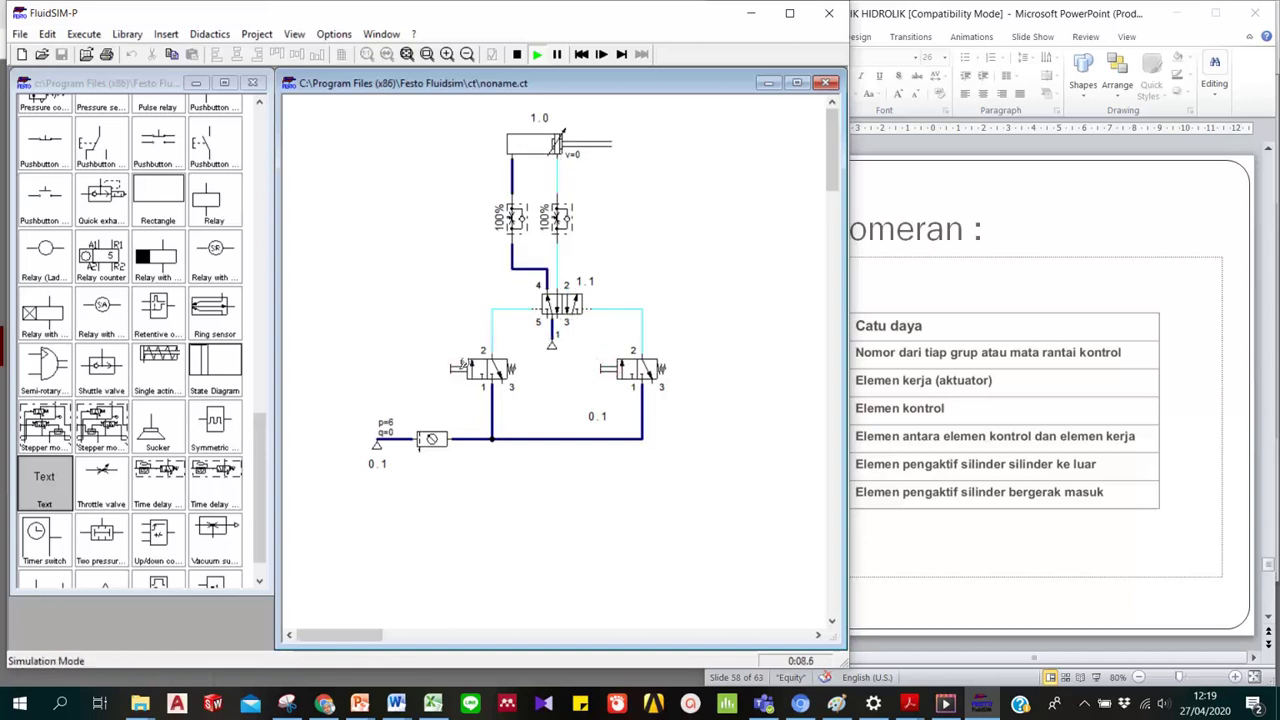
click(463, 366)
click(463, 366)
click(463, 366)
click(463, 366)
click(608, 366)
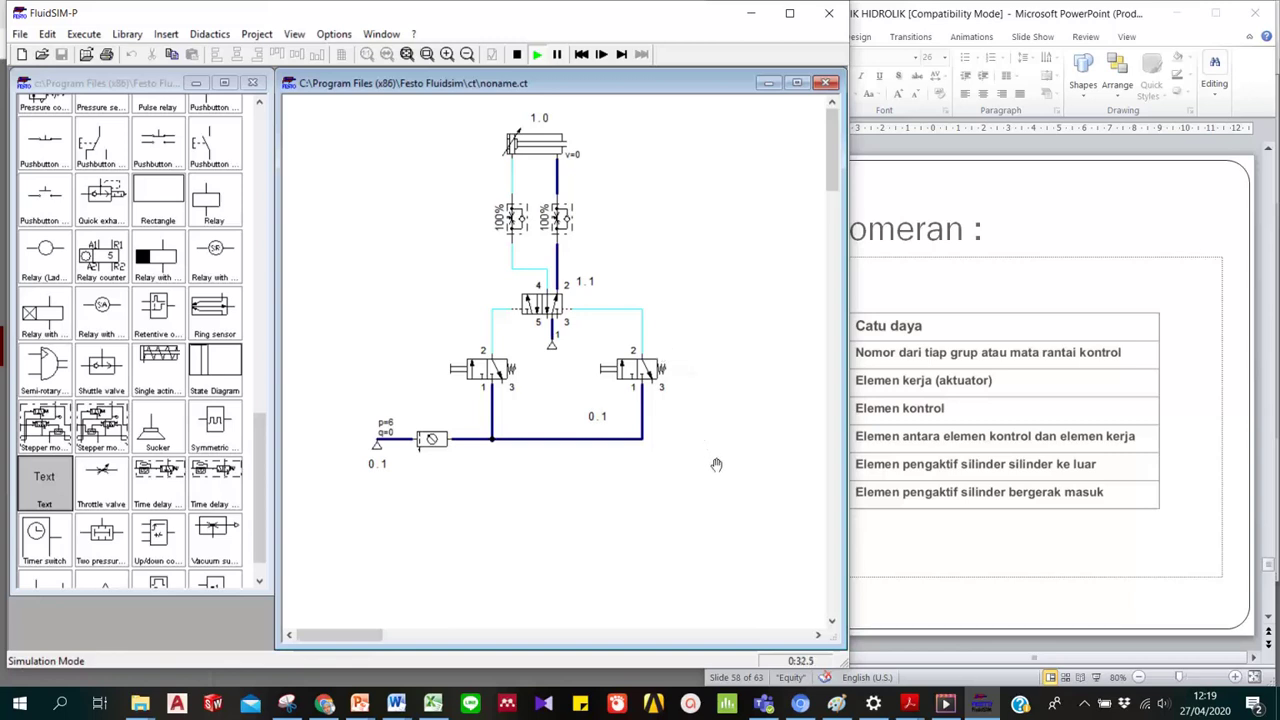
click(516, 54)
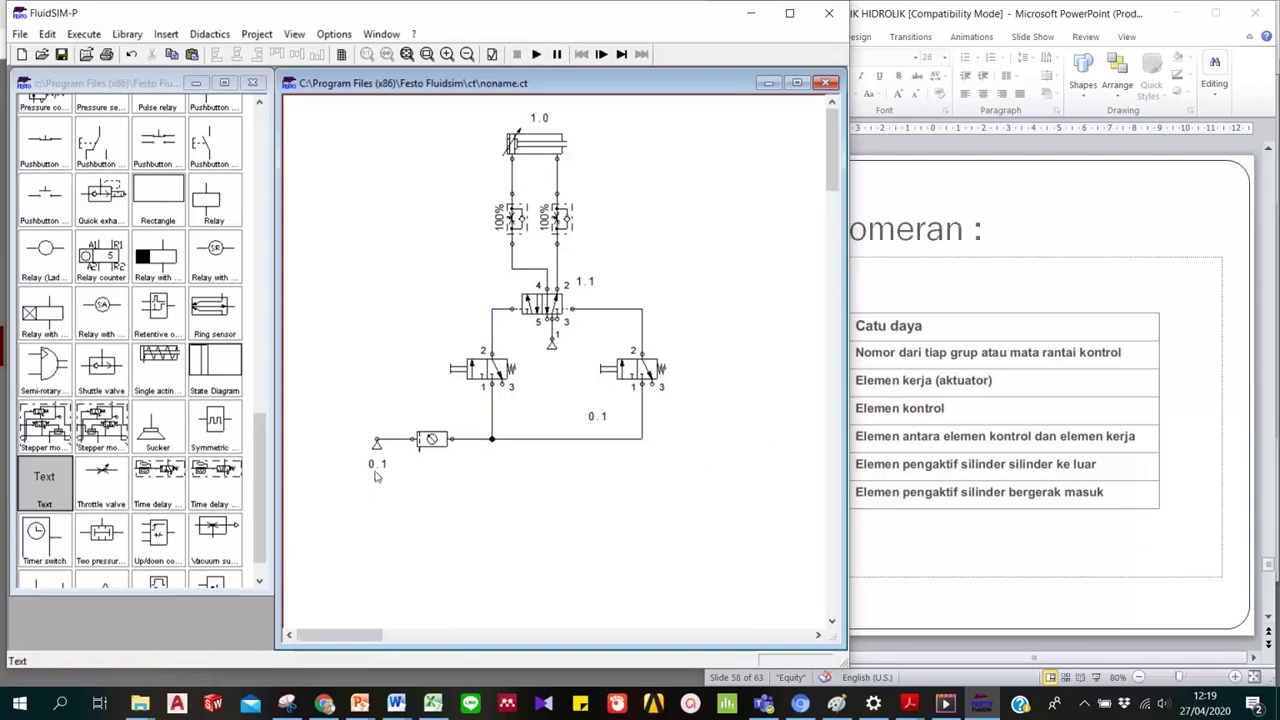
Move the remaining pasted label above the left 3/n way valve and change its text to 1.2.
drag(603, 419, 448, 341)
right_click(449, 344)
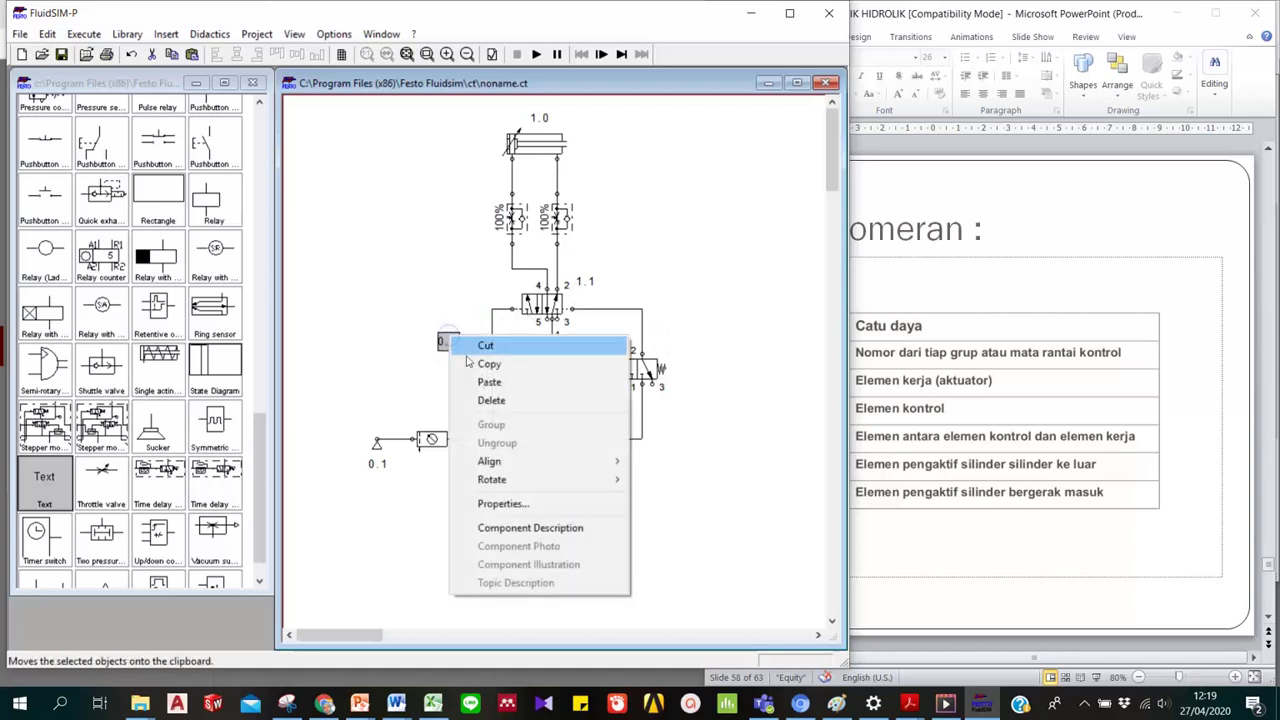
click(503, 504)
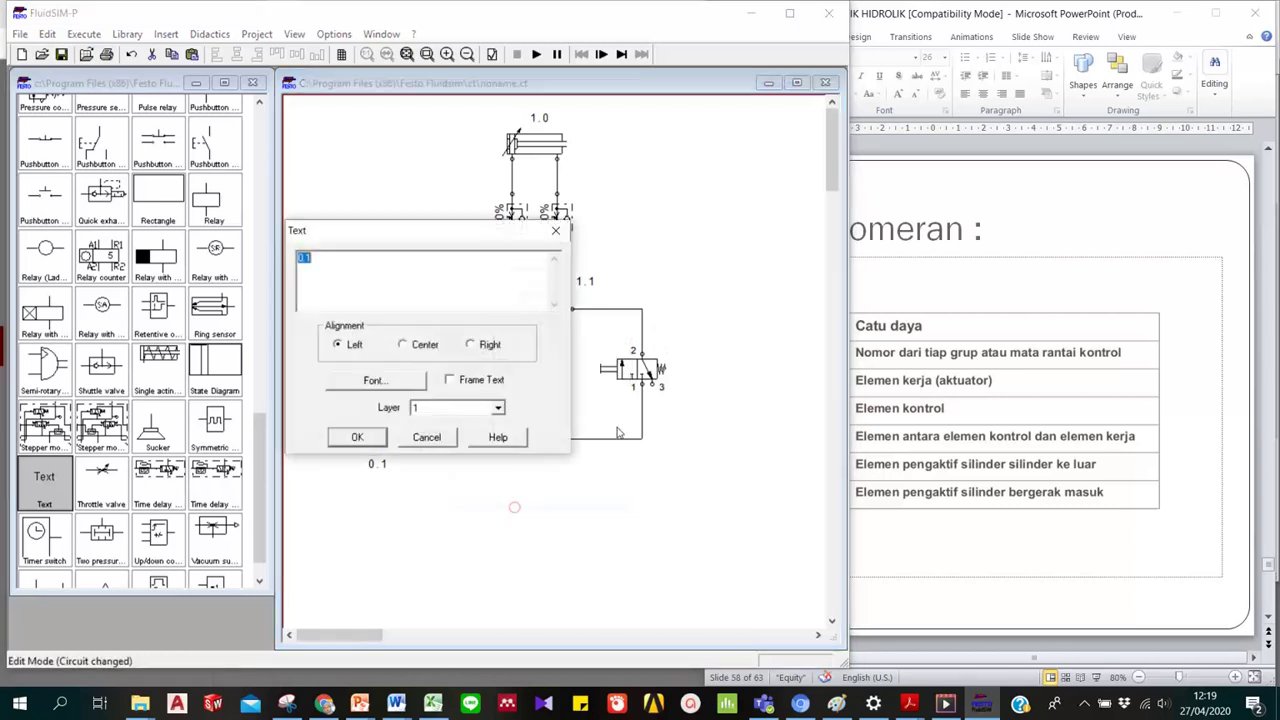
text(1.2)
click(368, 438)
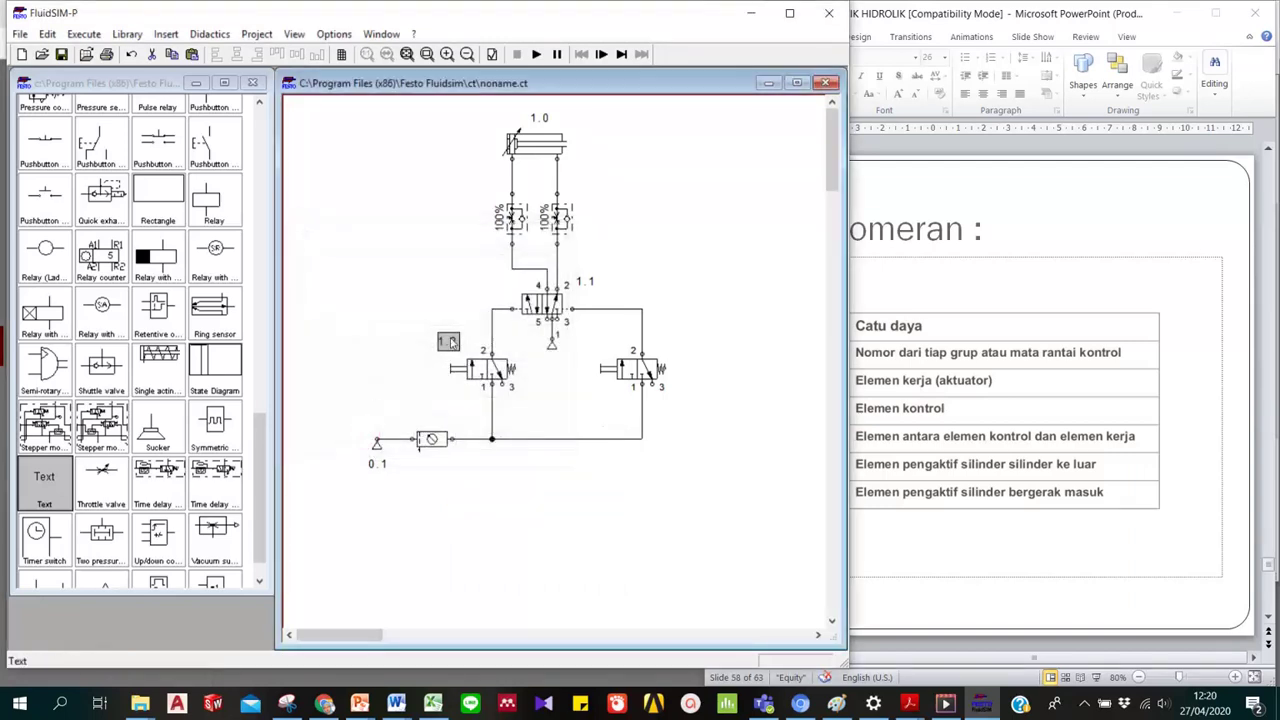
drag(450, 341, 451, 343)
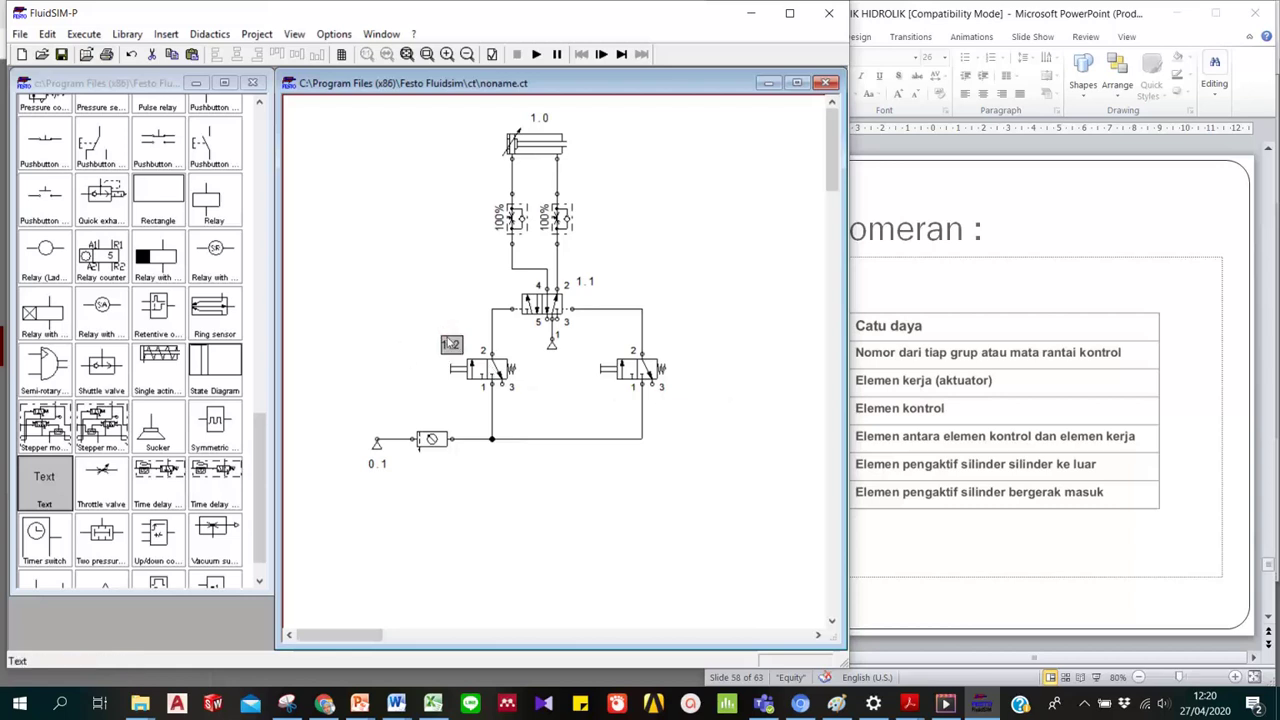
Copy the 1.2 label, place the copy above the right 3/n way valve, and change its text to 1.3.
right_click(452, 345)
click(495, 369)
click(684, 358)
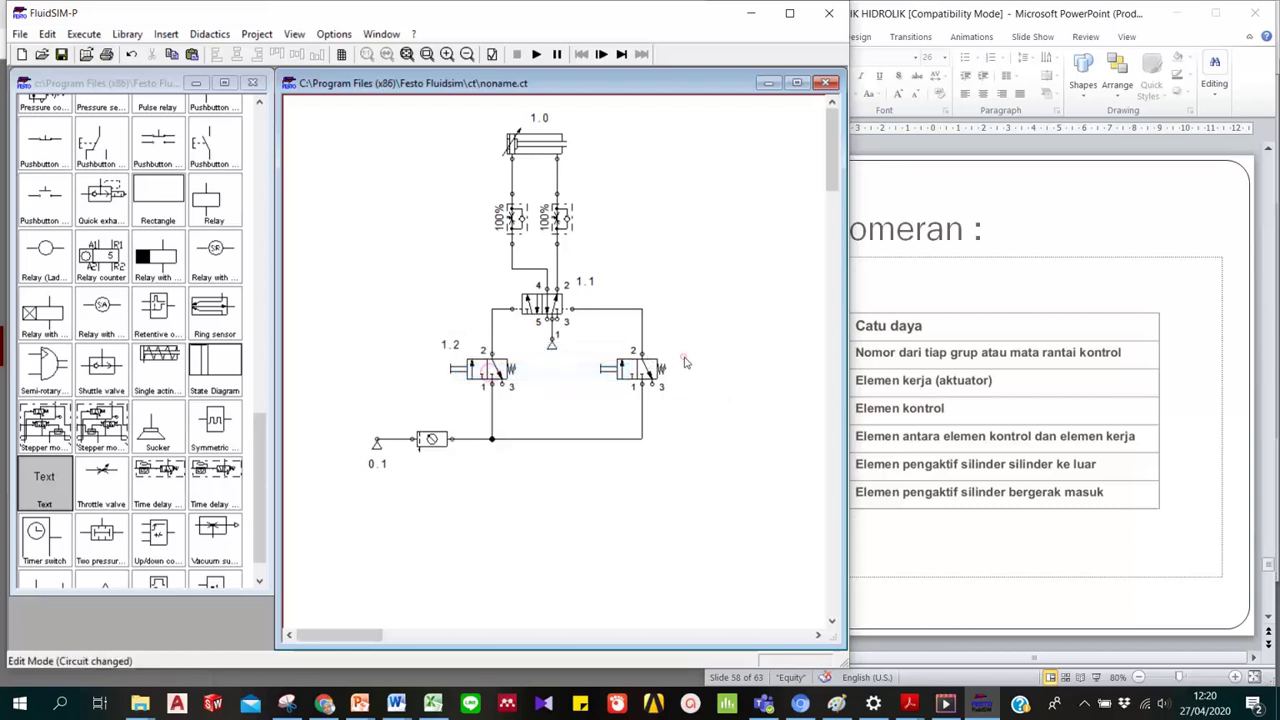
drag(574, 393, 668, 345)
right_click(668, 345)
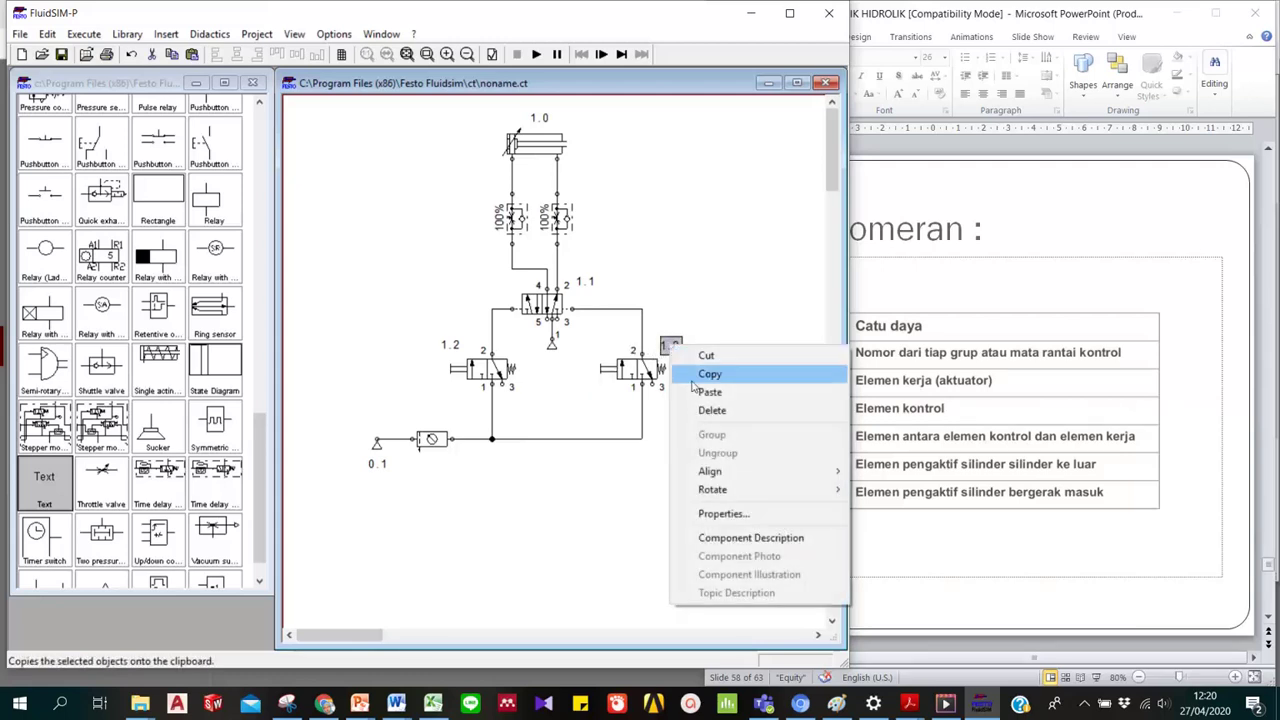
click(726, 513)
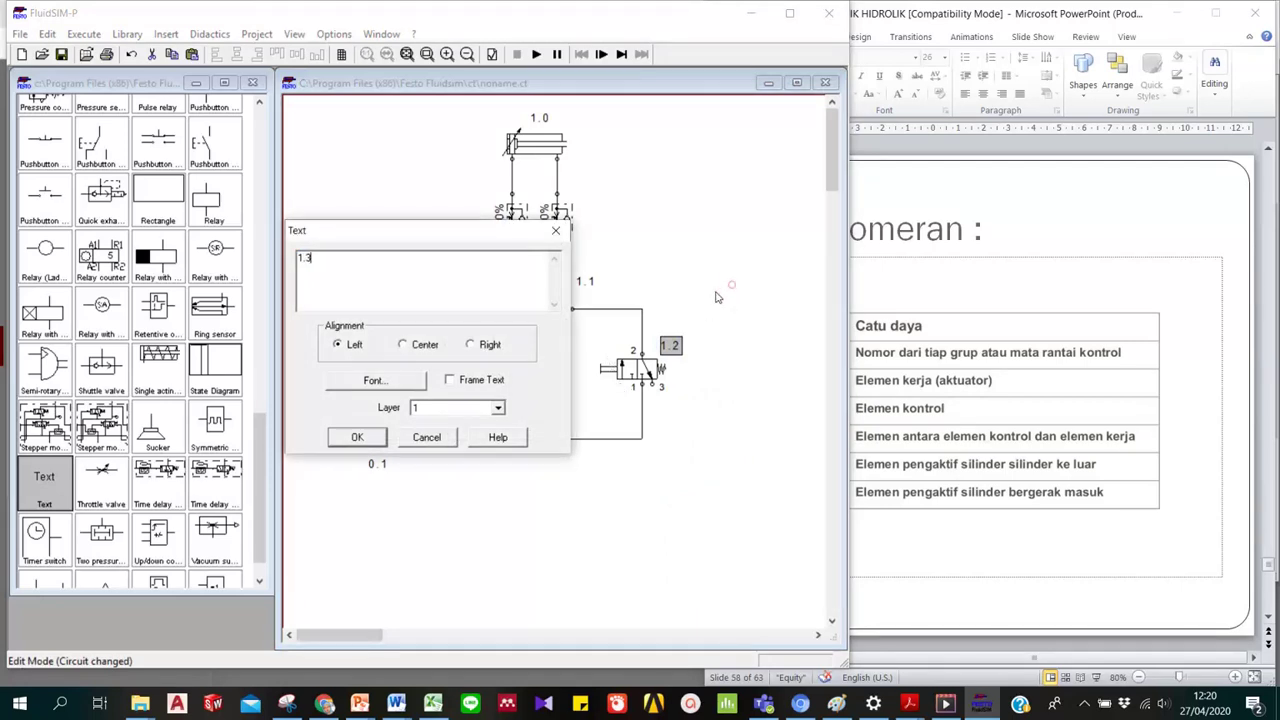
click(370, 438)
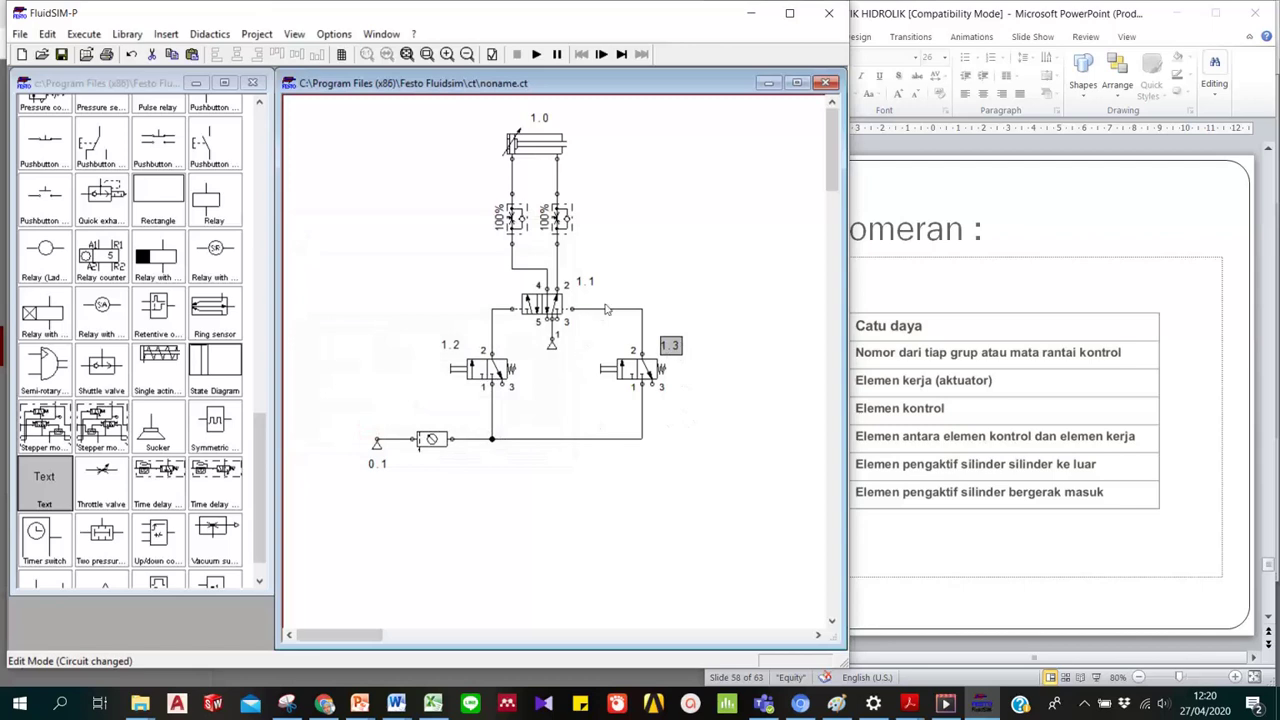
Check the numbering table for the flow control valves and minimize PowerPoint to reveal the reference circuit in Snipping Tool.
mouse_move(514, 222)
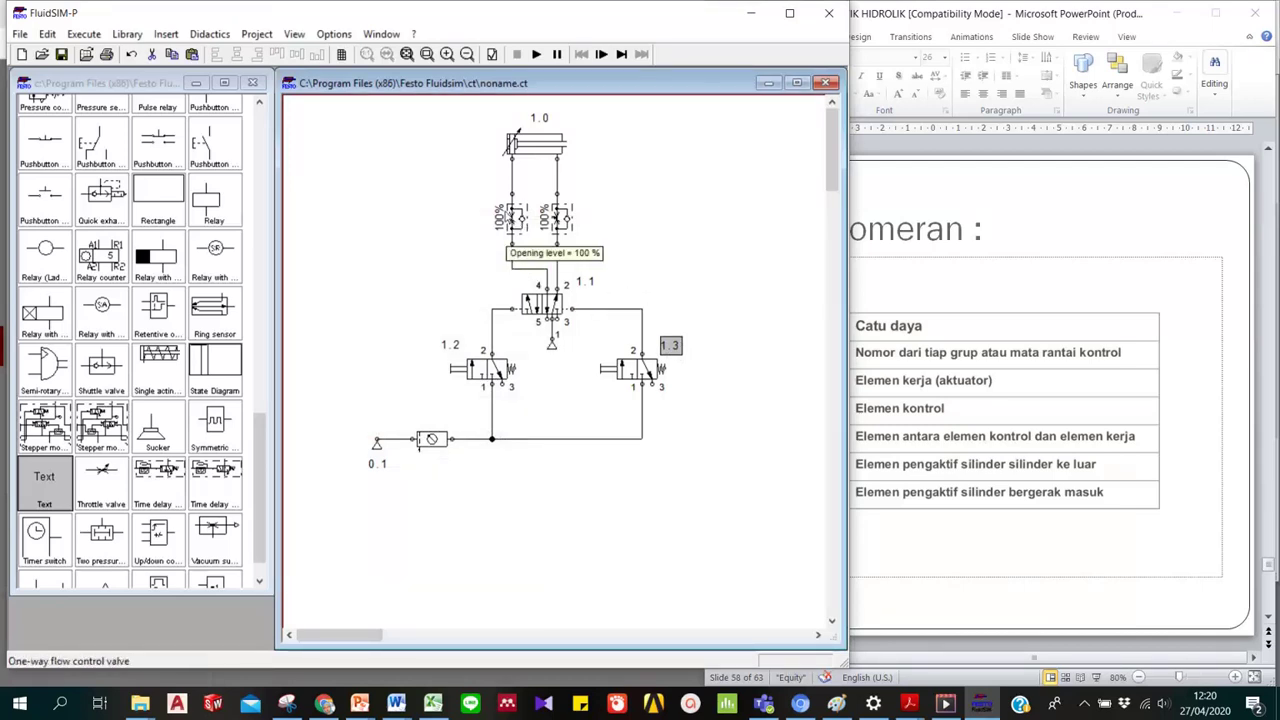
click(1050, 502)
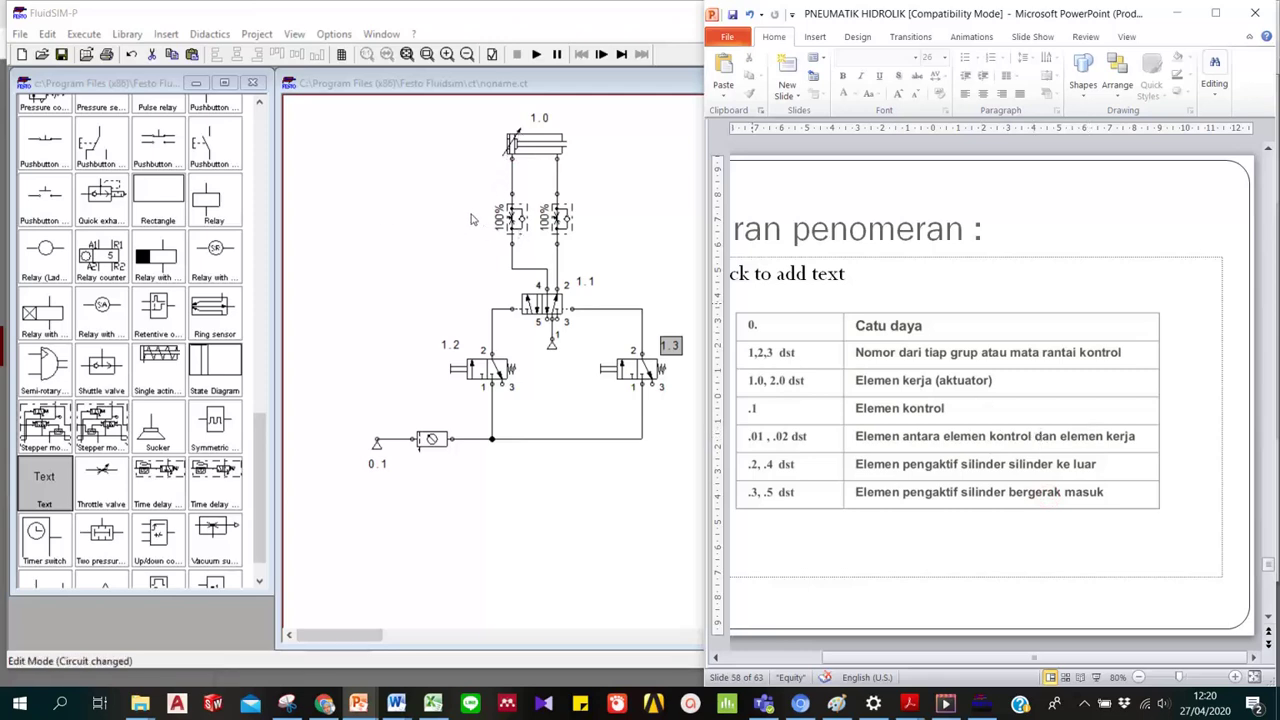
click(1177, 14)
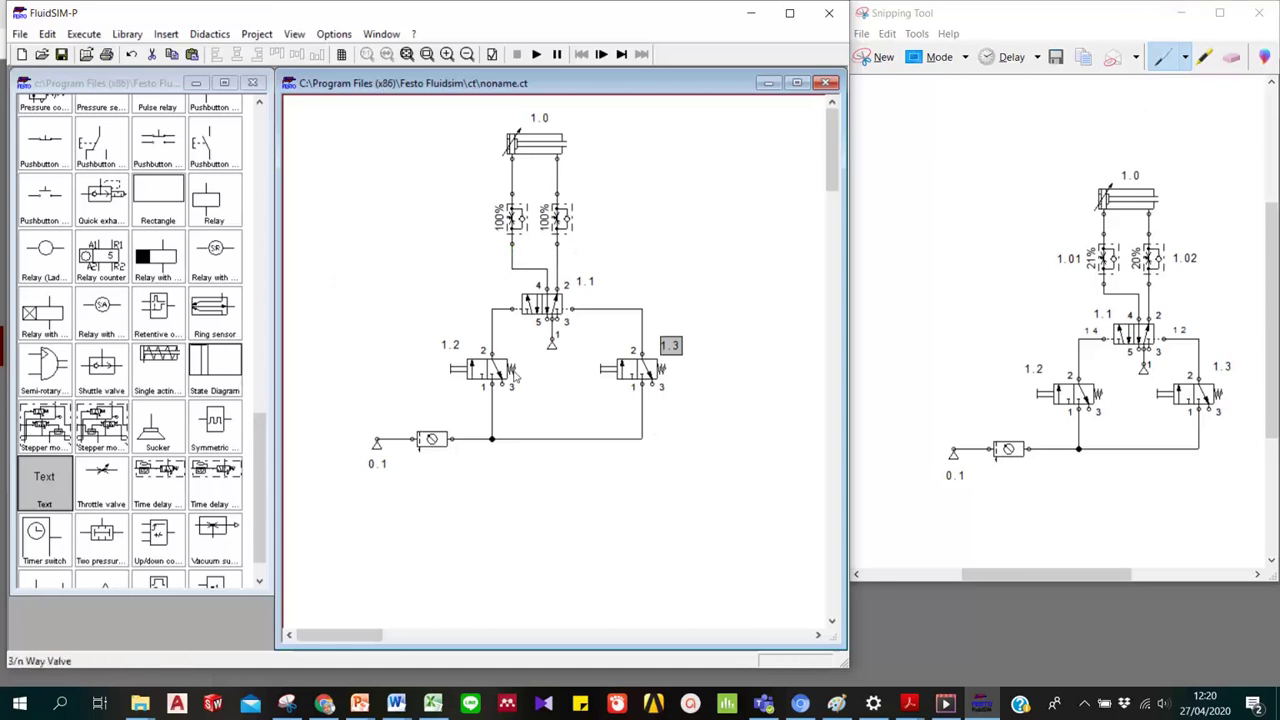
Copy the 1.2 label, place the copy beside the right one-way flow control valve, and change its text to 1.02.
click(451, 345)
right_click(451, 345)
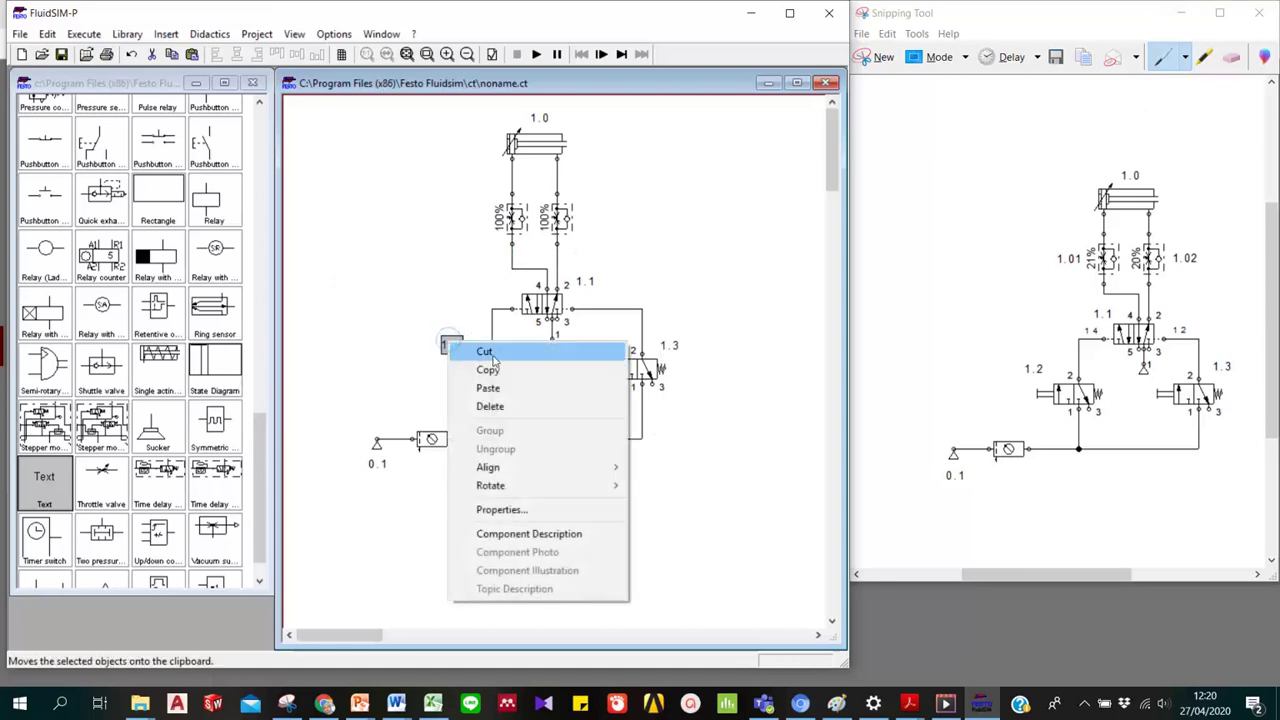
click(470, 370)
click(458, 217)
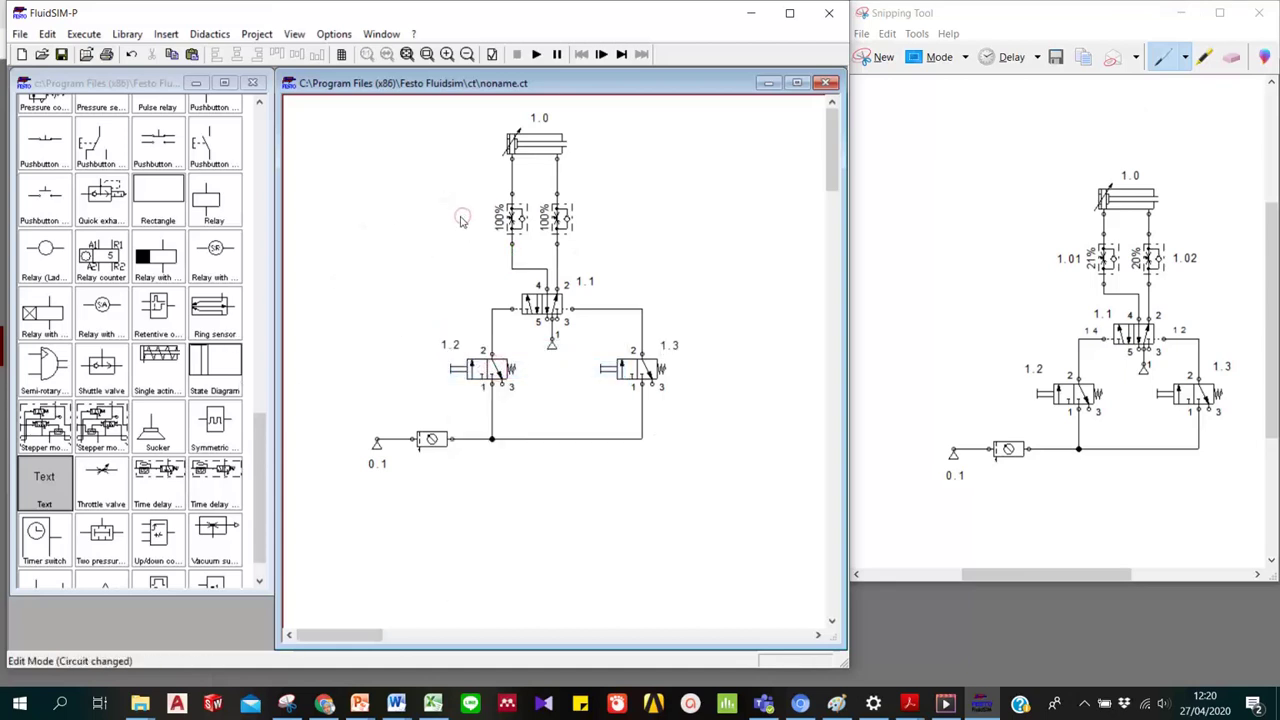
key(ctrl+v)
drag(575, 397, 591, 223)
right_click(592, 224)
click(650, 388)
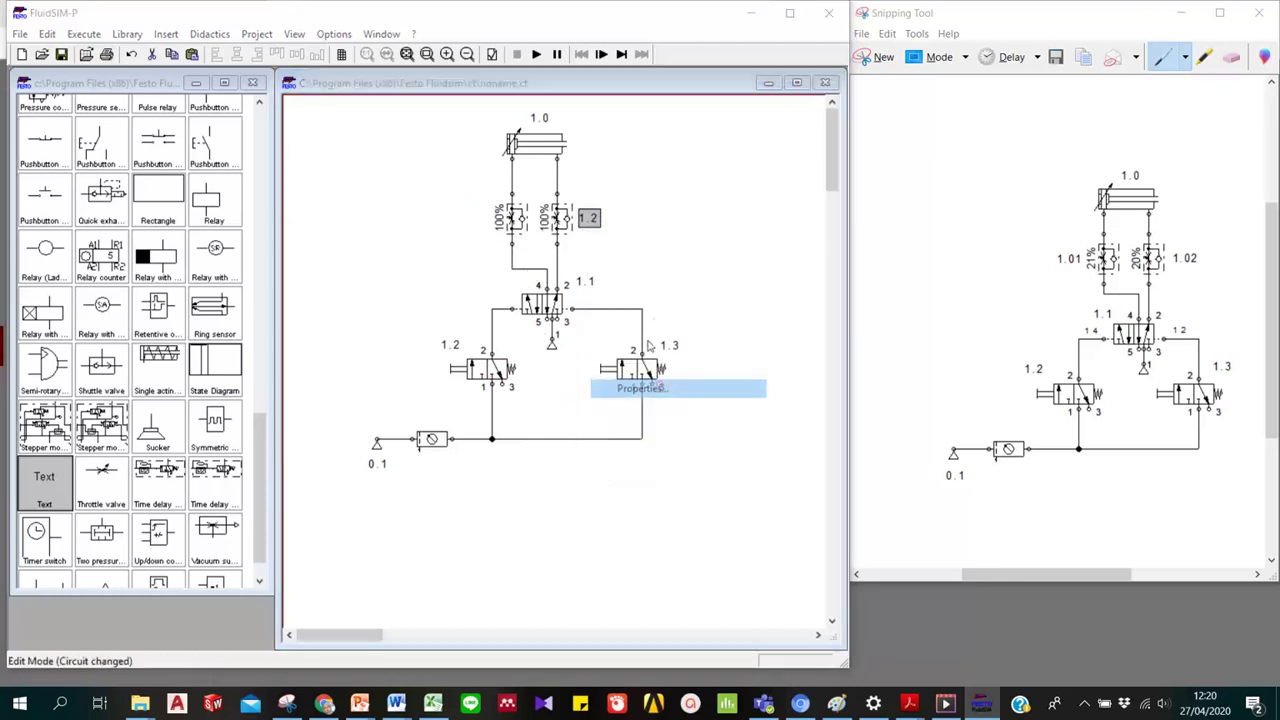
click(310, 257)
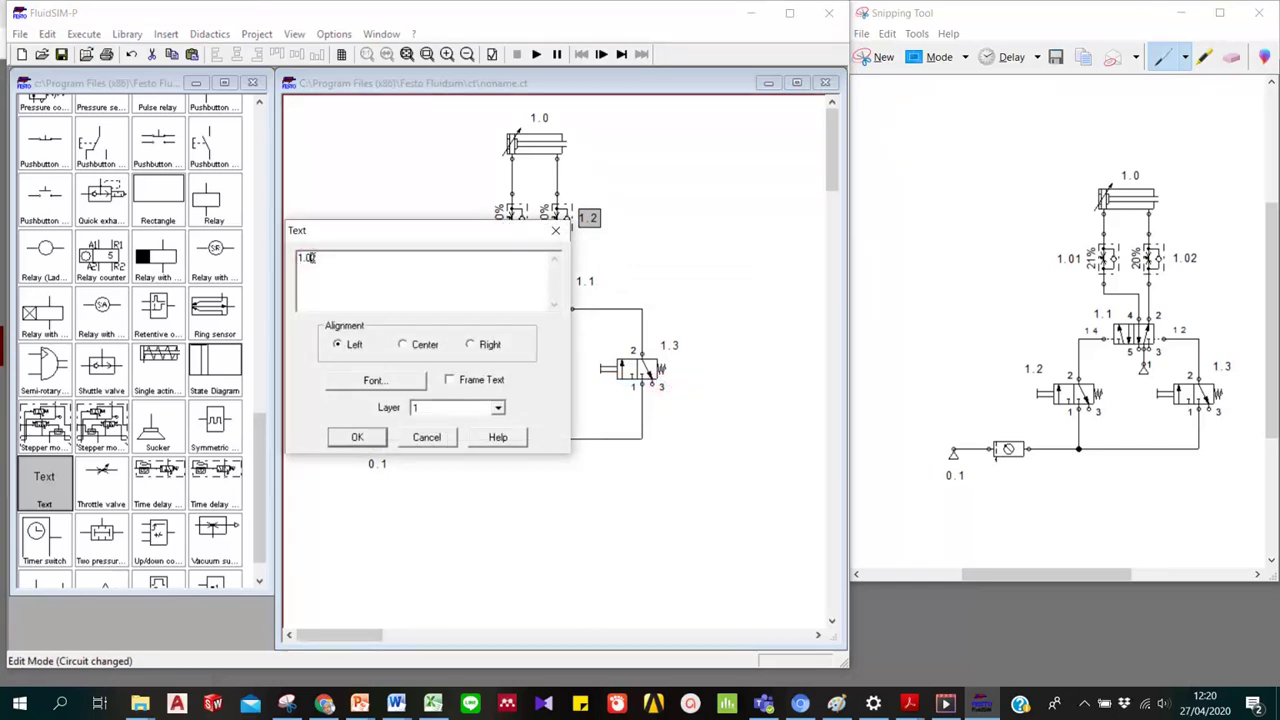
click(345, 440)
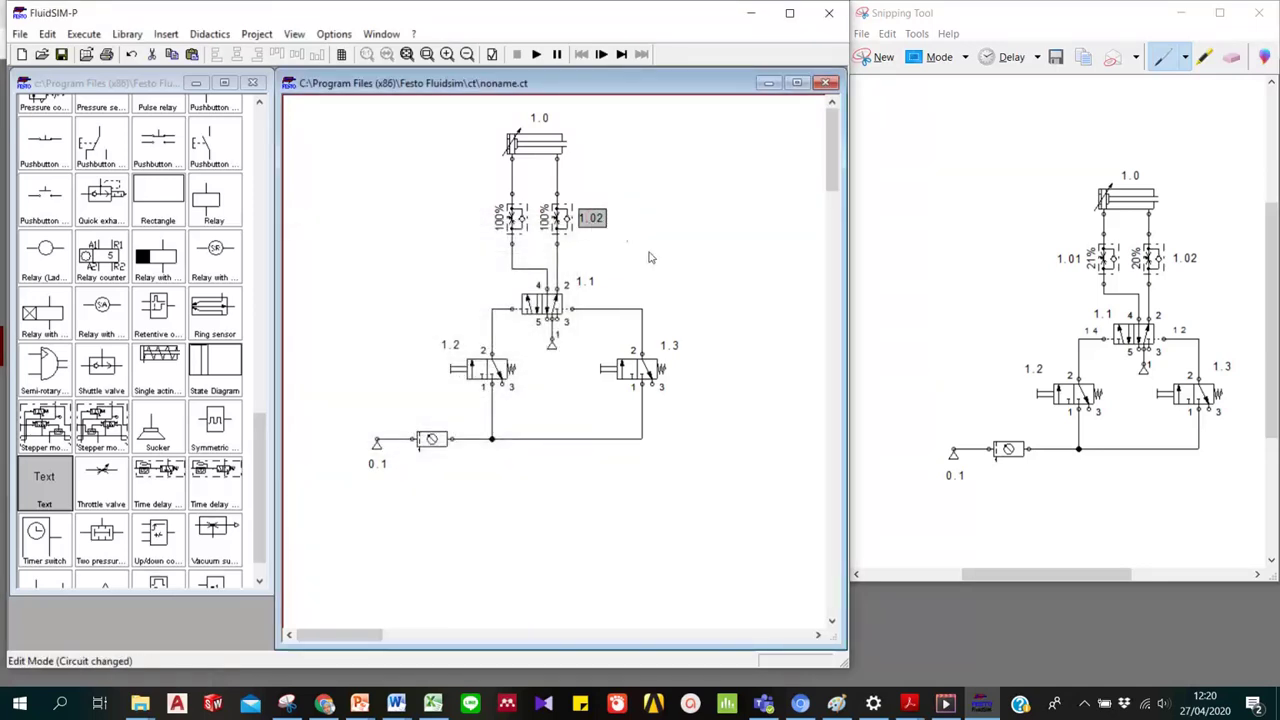
Duplicate the 1.02 label, place the copy beside the left one-way flow control valve, and change its text to 1.01.
click(650, 257)
right_click(659, 259)
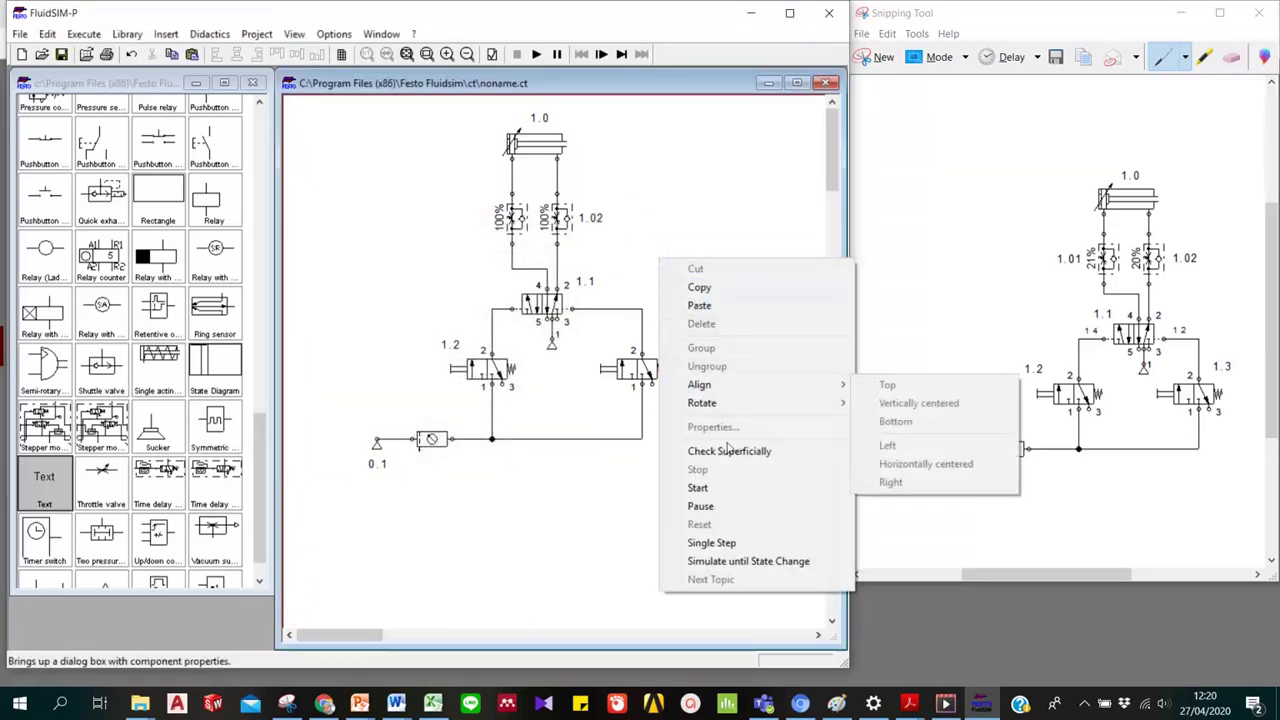
click(709, 307)
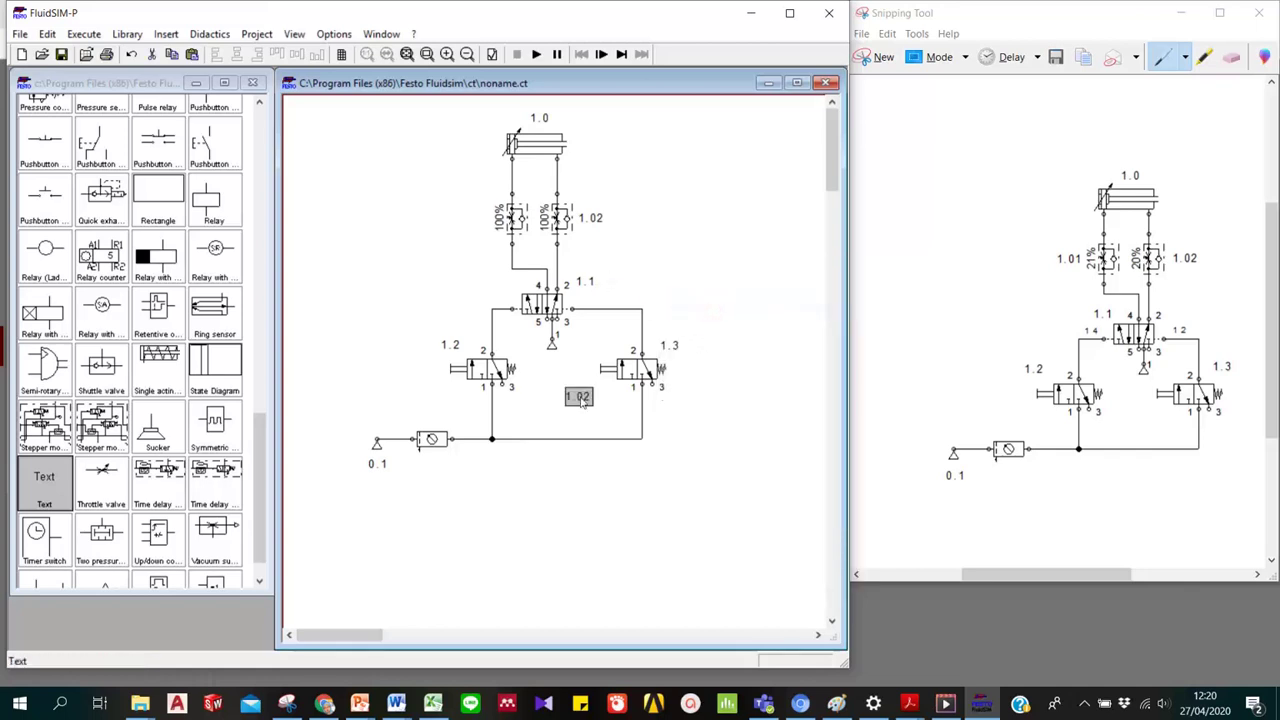
drag(576, 399, 458, 222)
drag(460, 222, 468, 222)
right_click(476, 227)
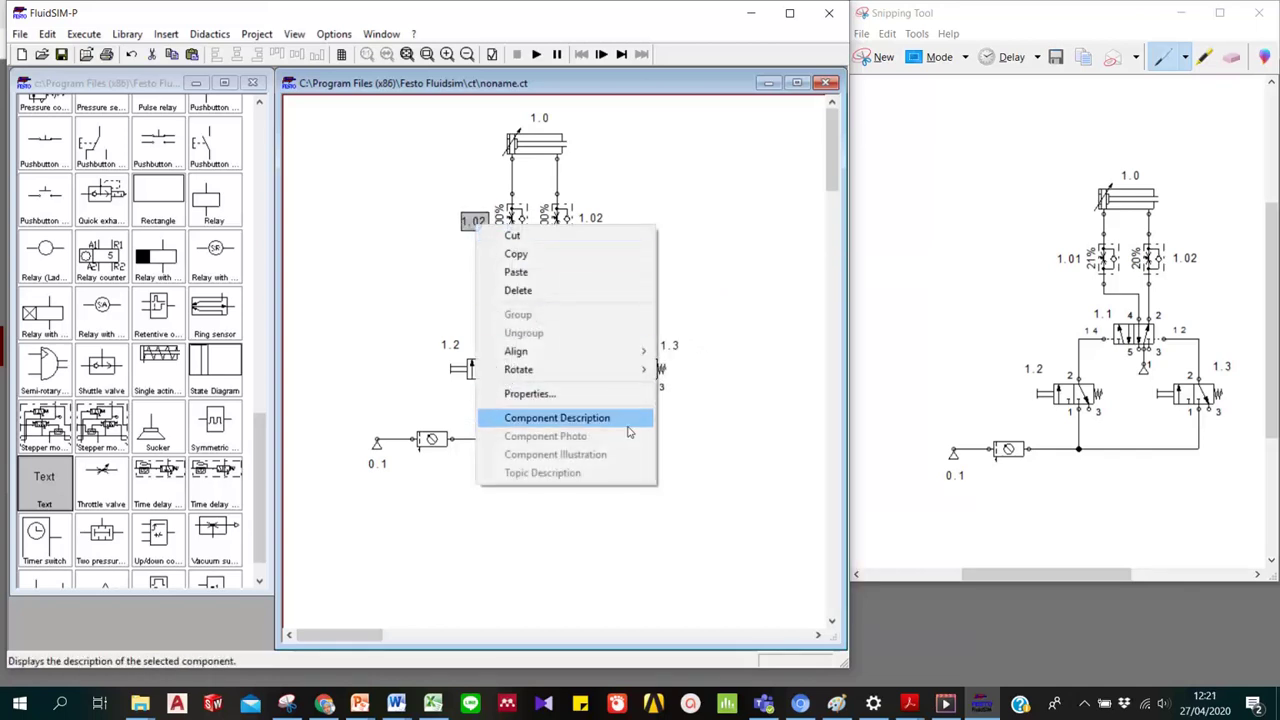
click(552, 396)
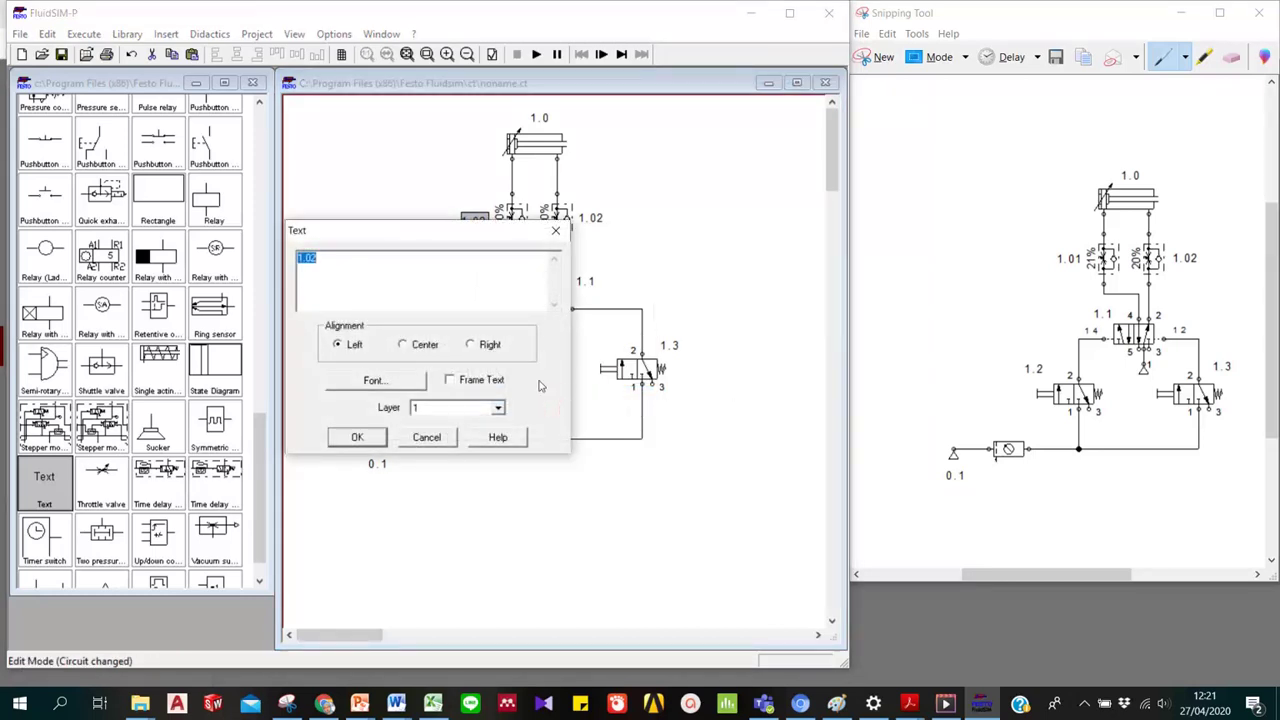
click(437, 262)
key(BackSpace)
click(357, 437)
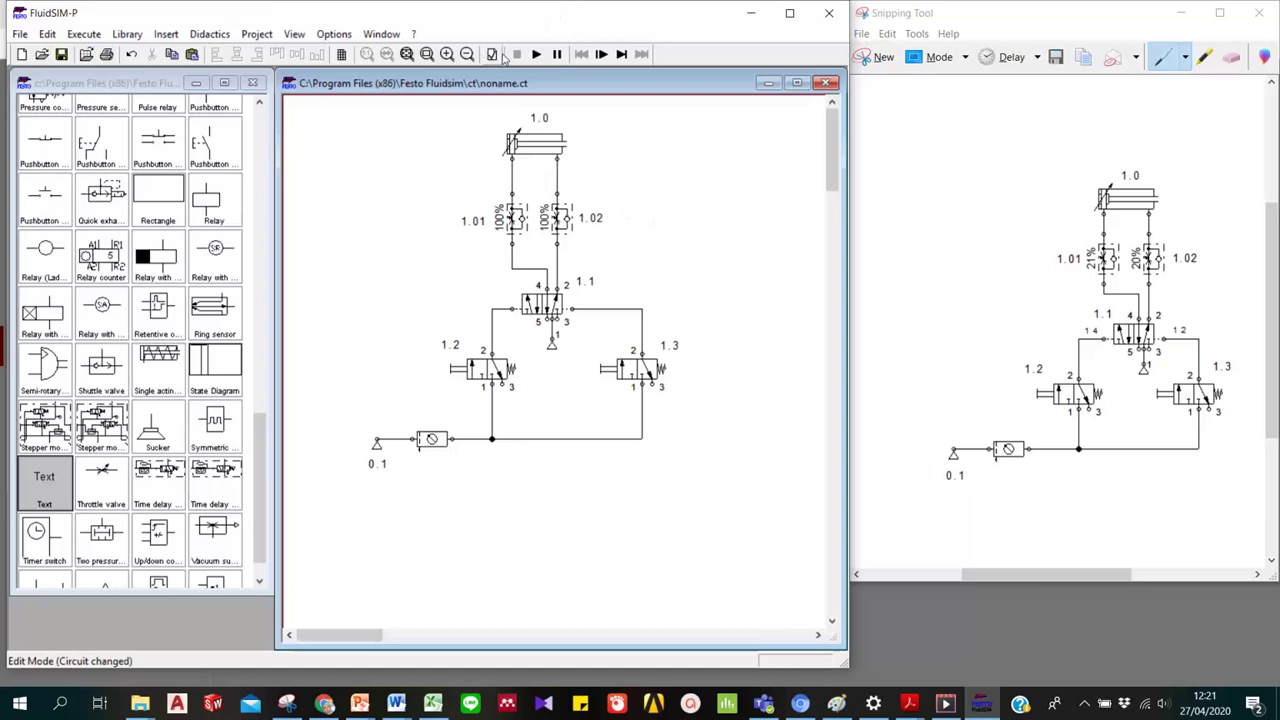
Simulate the circuit with its open connections accepted, actuate valve 1.2 to extend the cylinder, and stop the simulation.
click(536, 56)
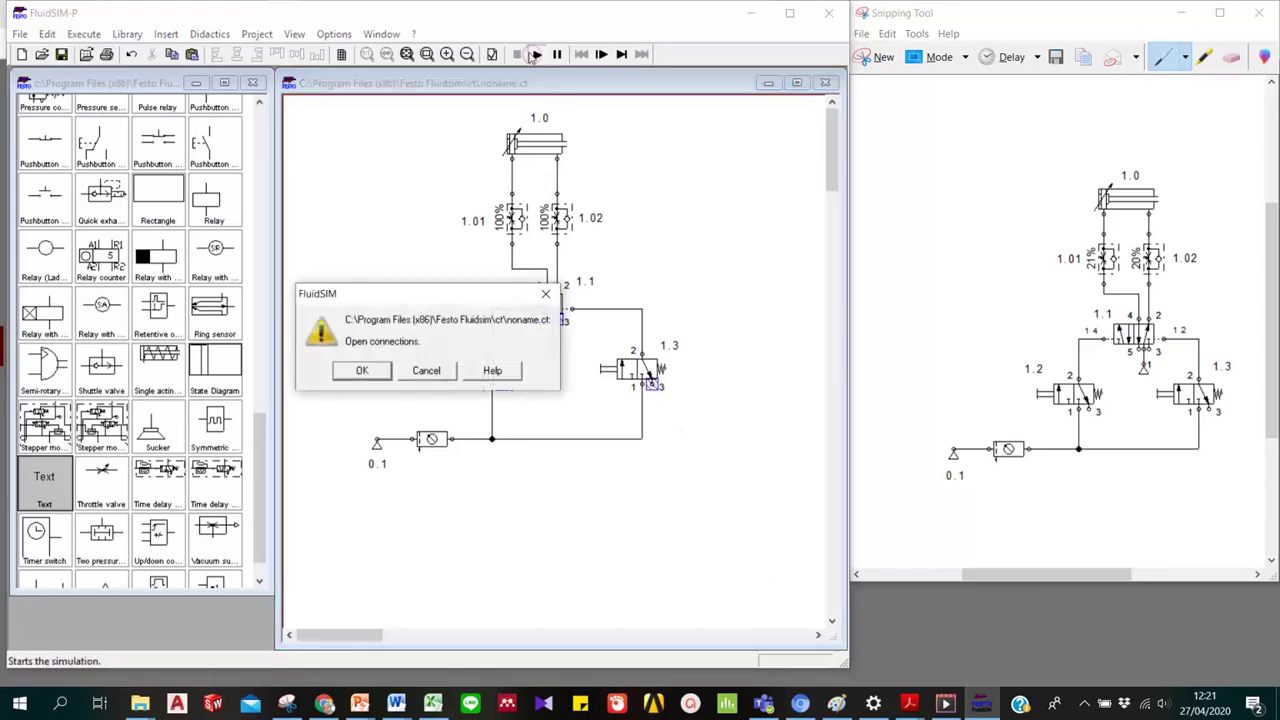
click(361, 370)
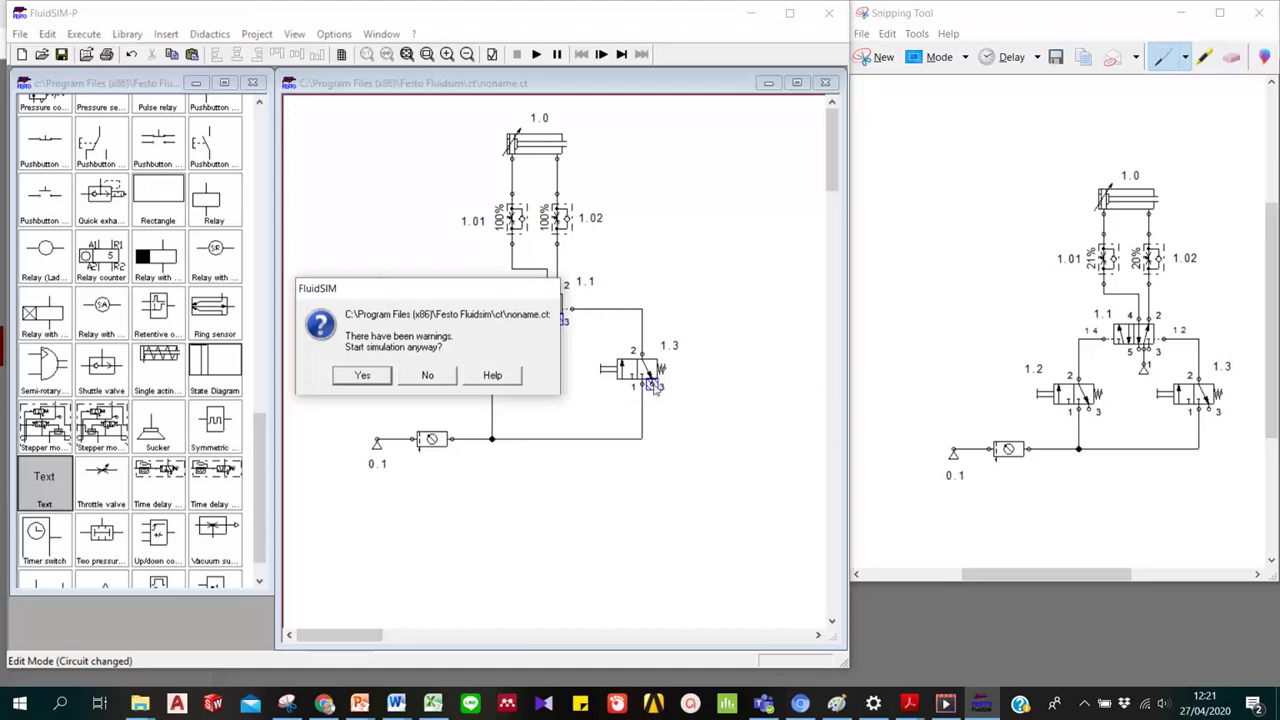
click(353, 386)
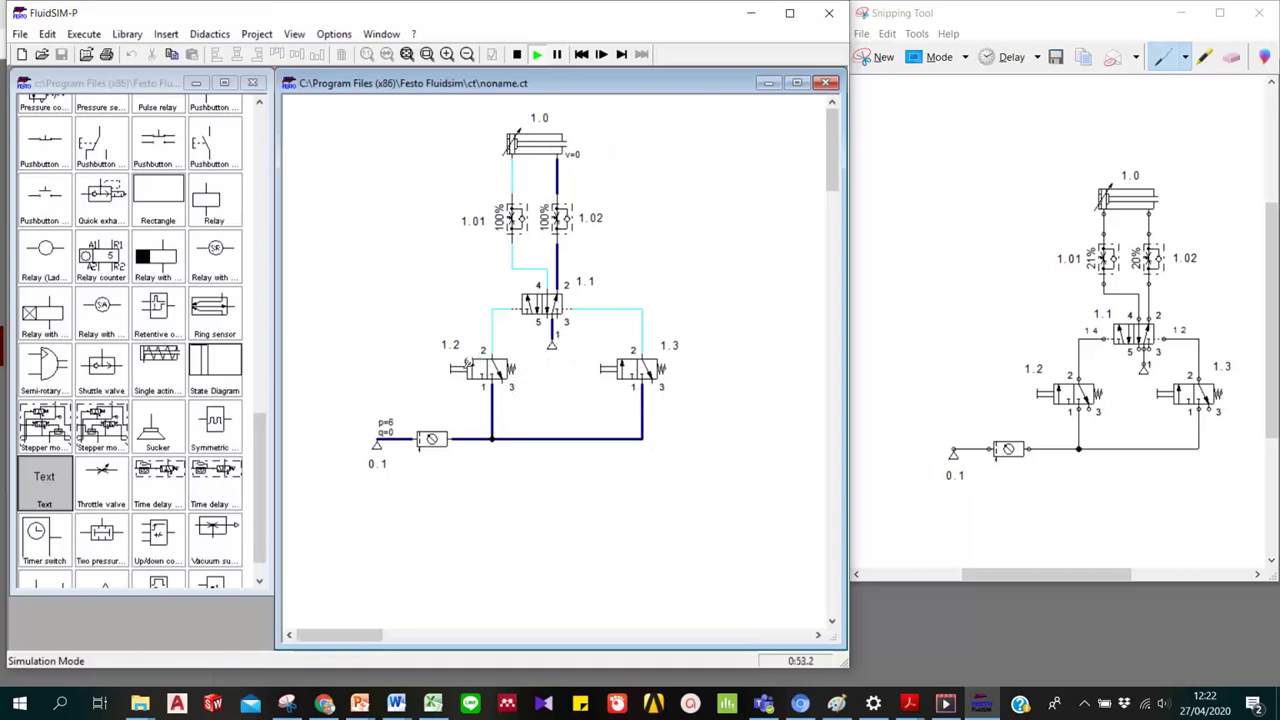
click(466, 364)
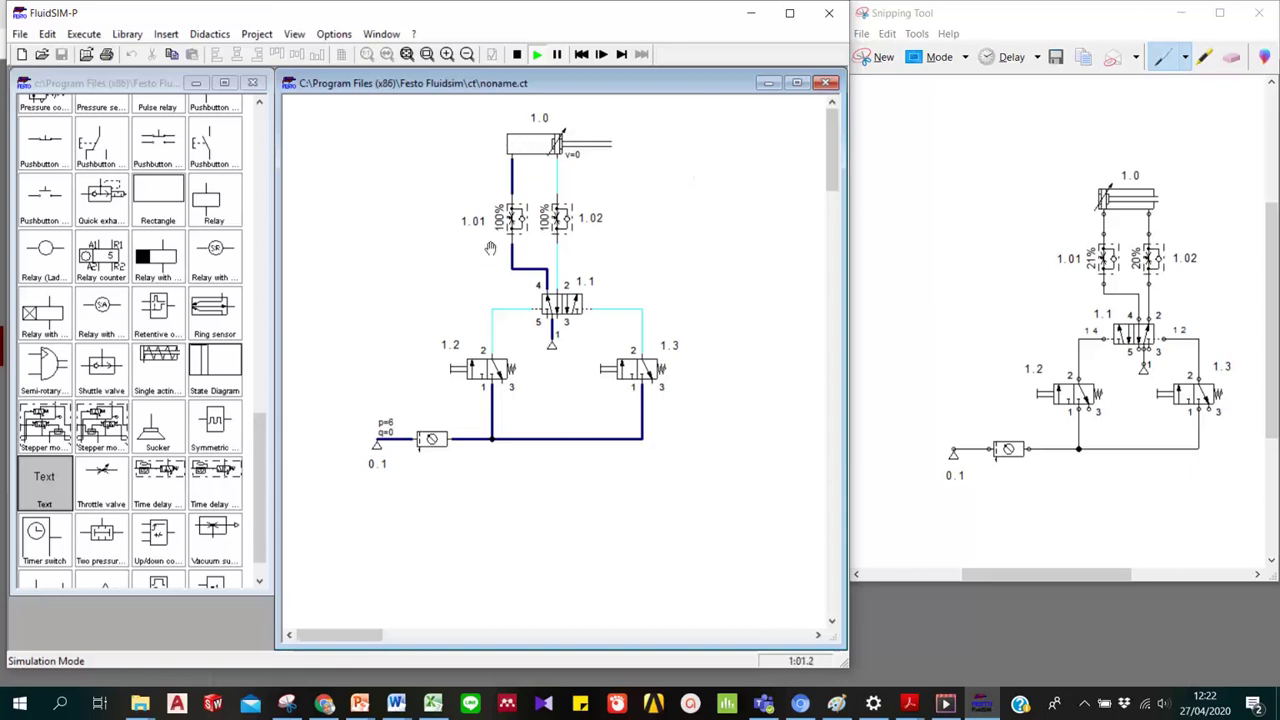
click(516, 54)
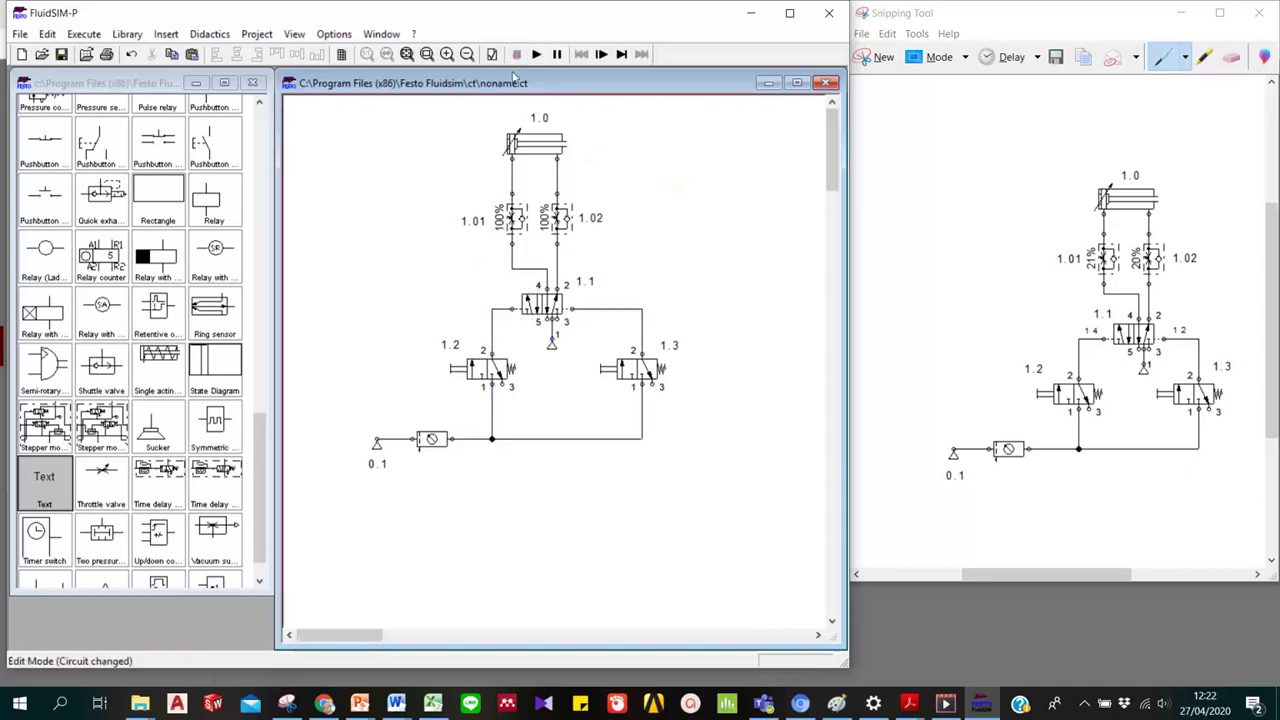
Set the opening level of one-way flow control valve 1.01 to 41%.
click(517, 225)
right_click(509, 208)
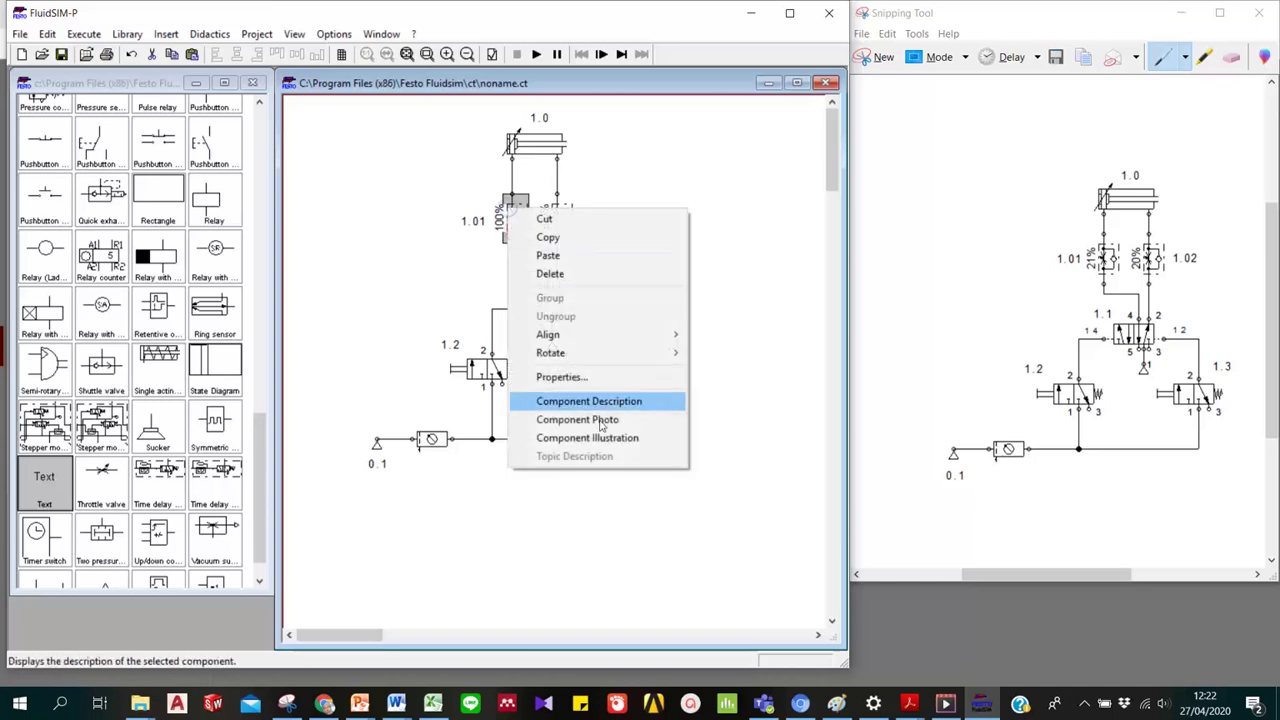
click(587, 377)
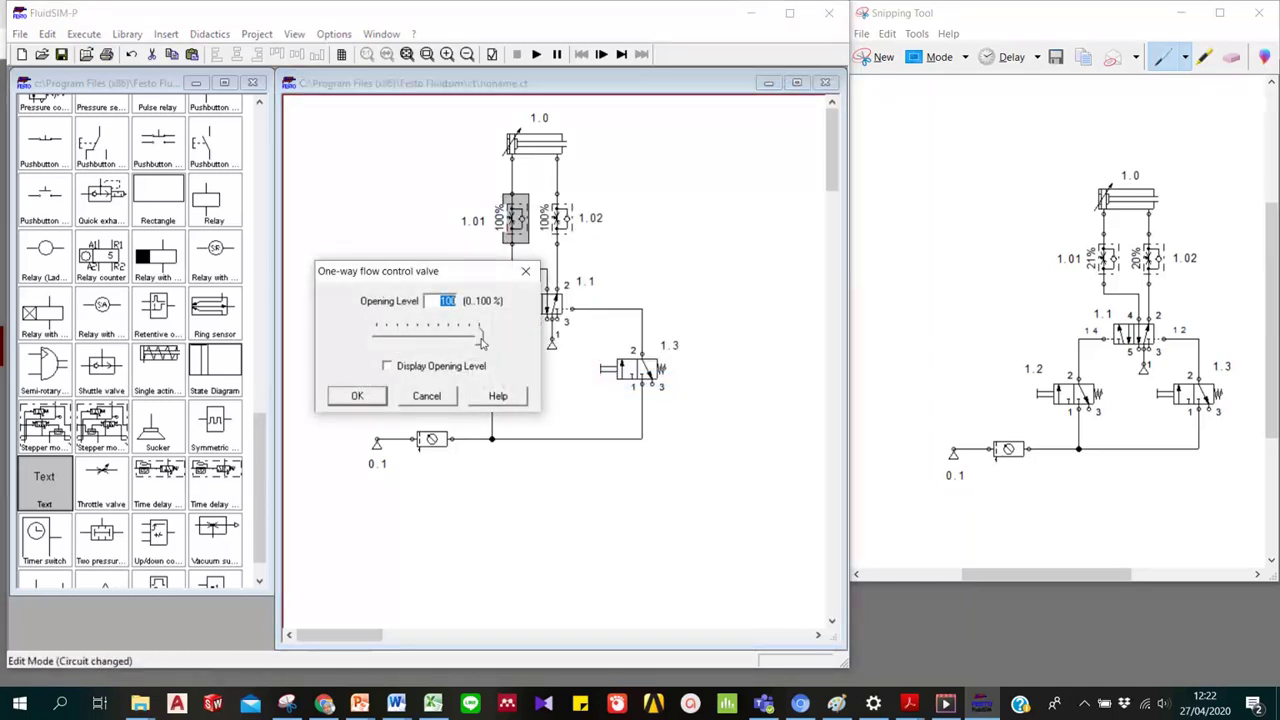
drag(481, 342, 422, 348)
click(367, 399)
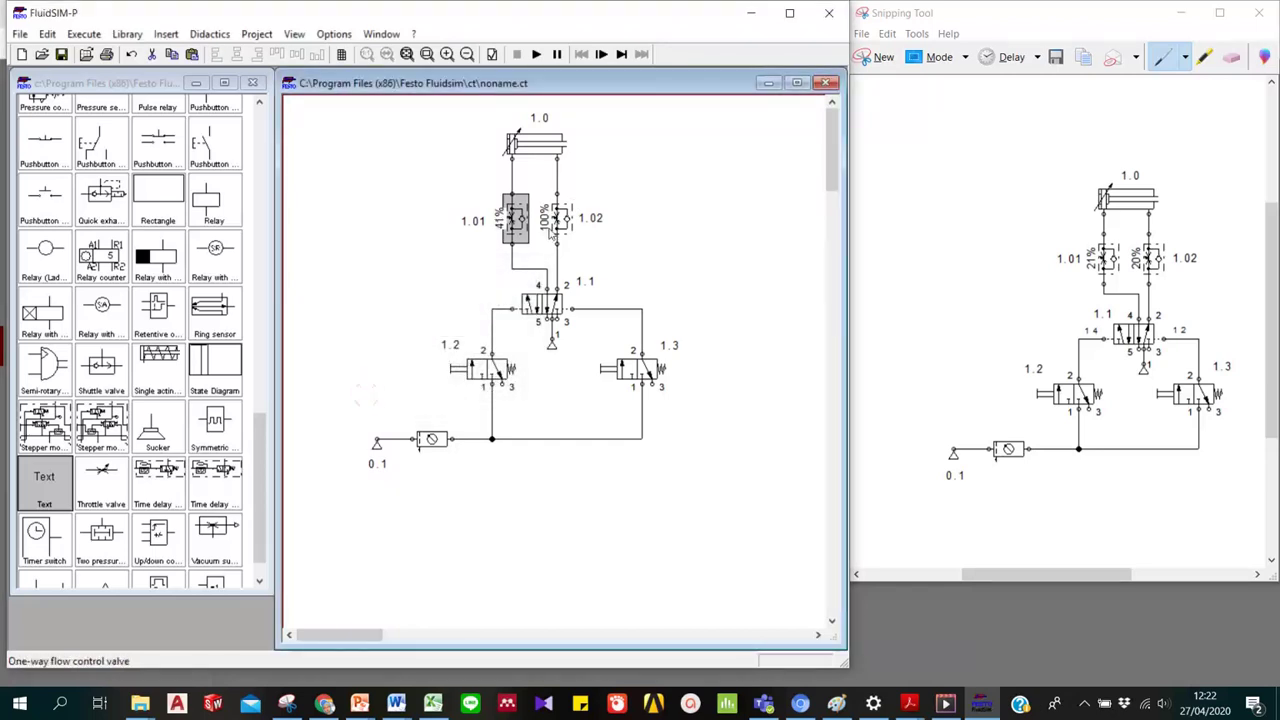
Set the opening level of one-way flow control valve 1.02 to 80%.
click(562, 218)
right_click(562, 216)
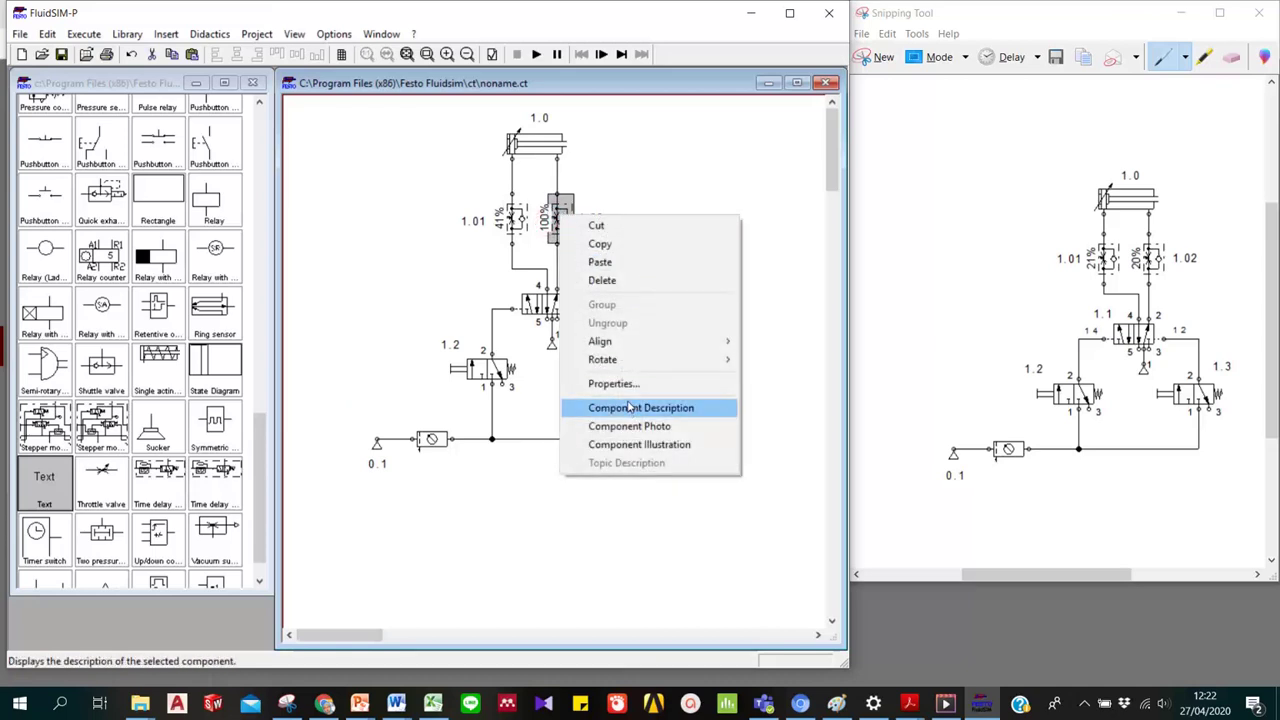
click(613, 383)
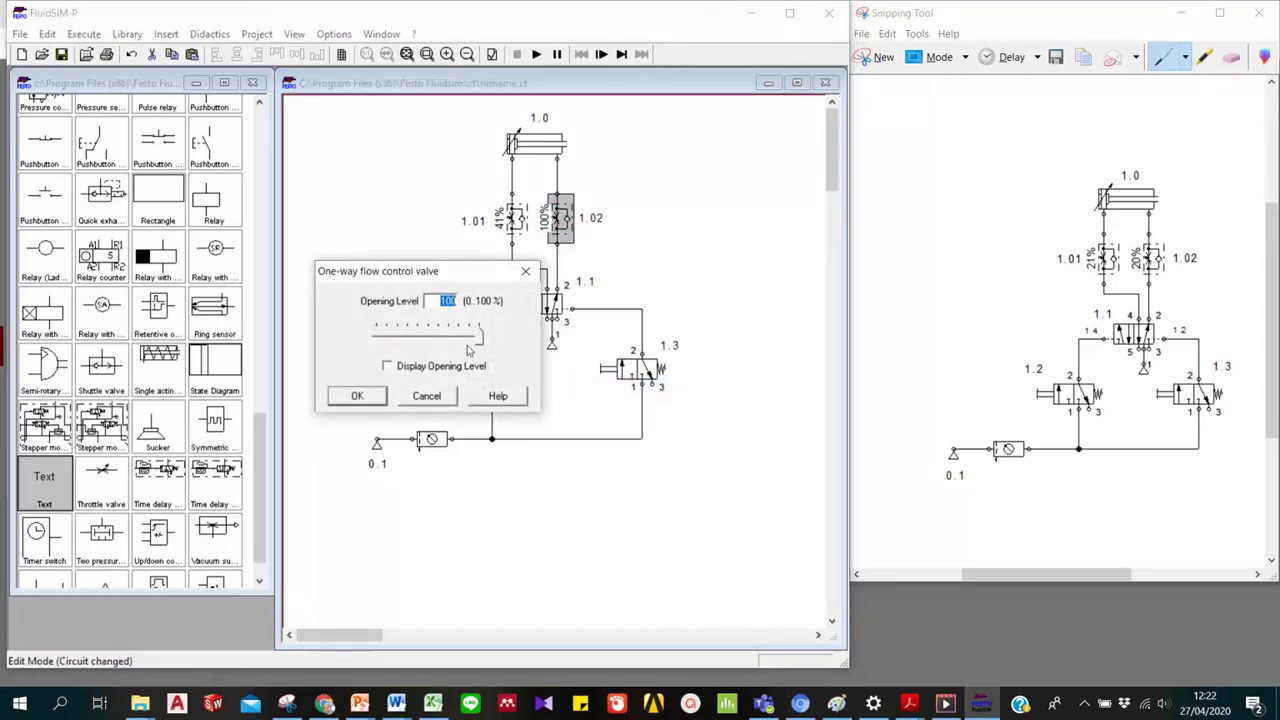
drag(478, 342, 466, 342)
drag(466, 336, 459, 342)
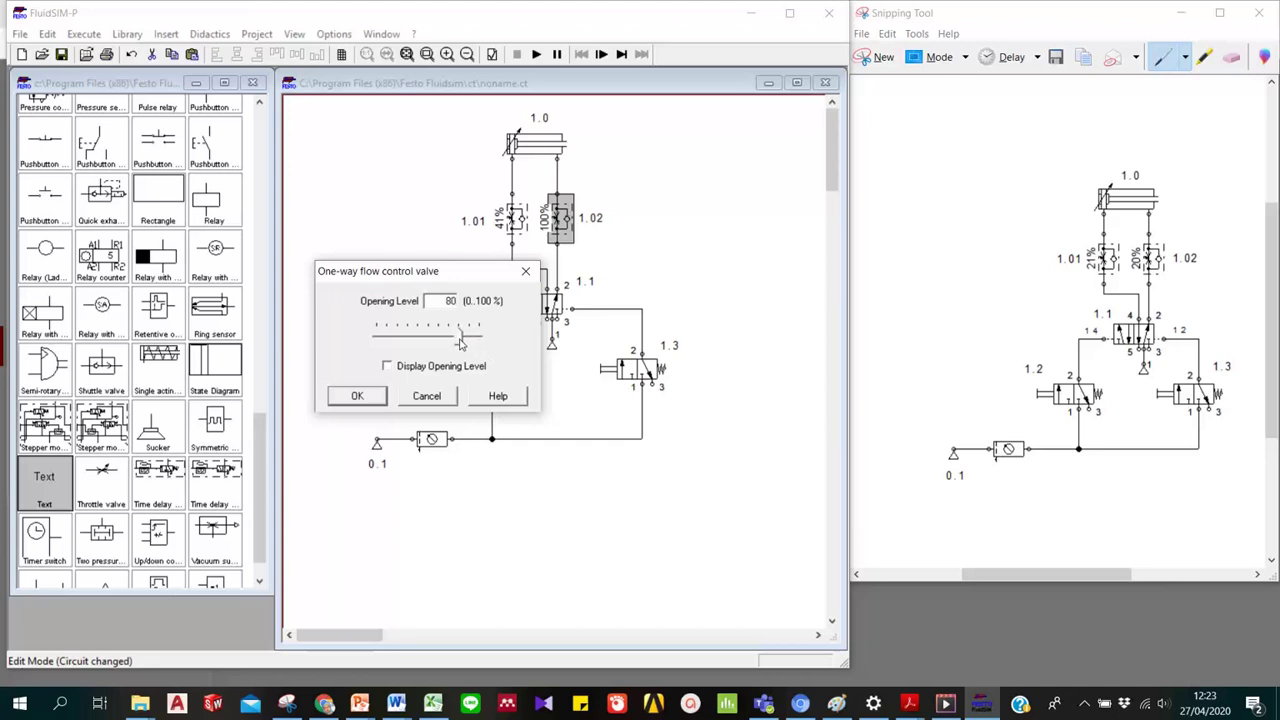
click(350, 398)
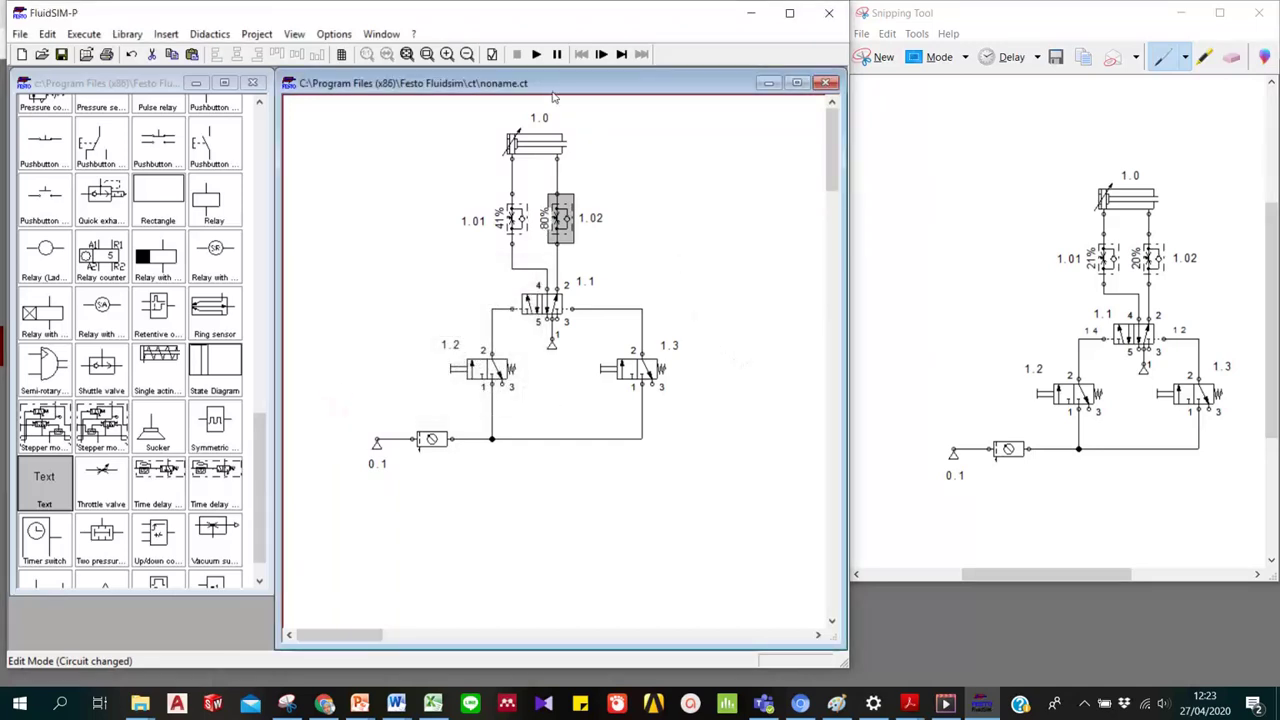
Start the simulation with the open connections accepted and actuate valve 1.2 to extend the cylinder.
click(537, 54)
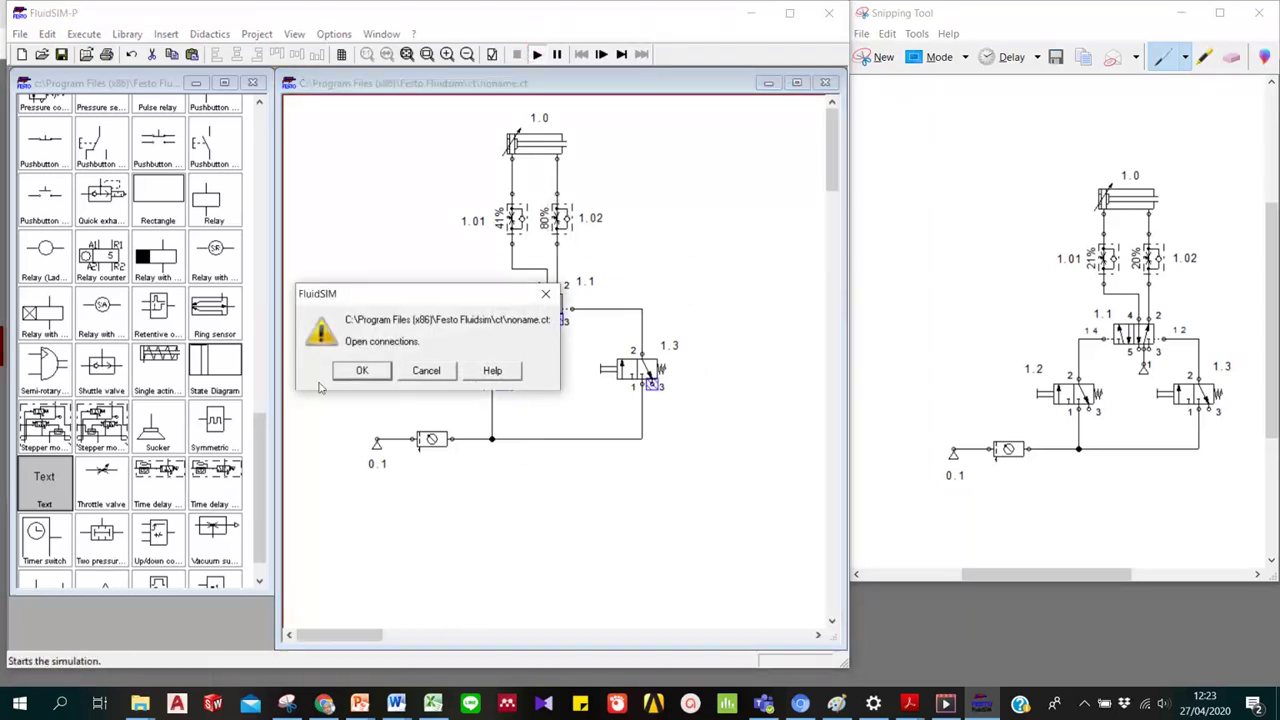
click(352, 372)
click(350, 372)
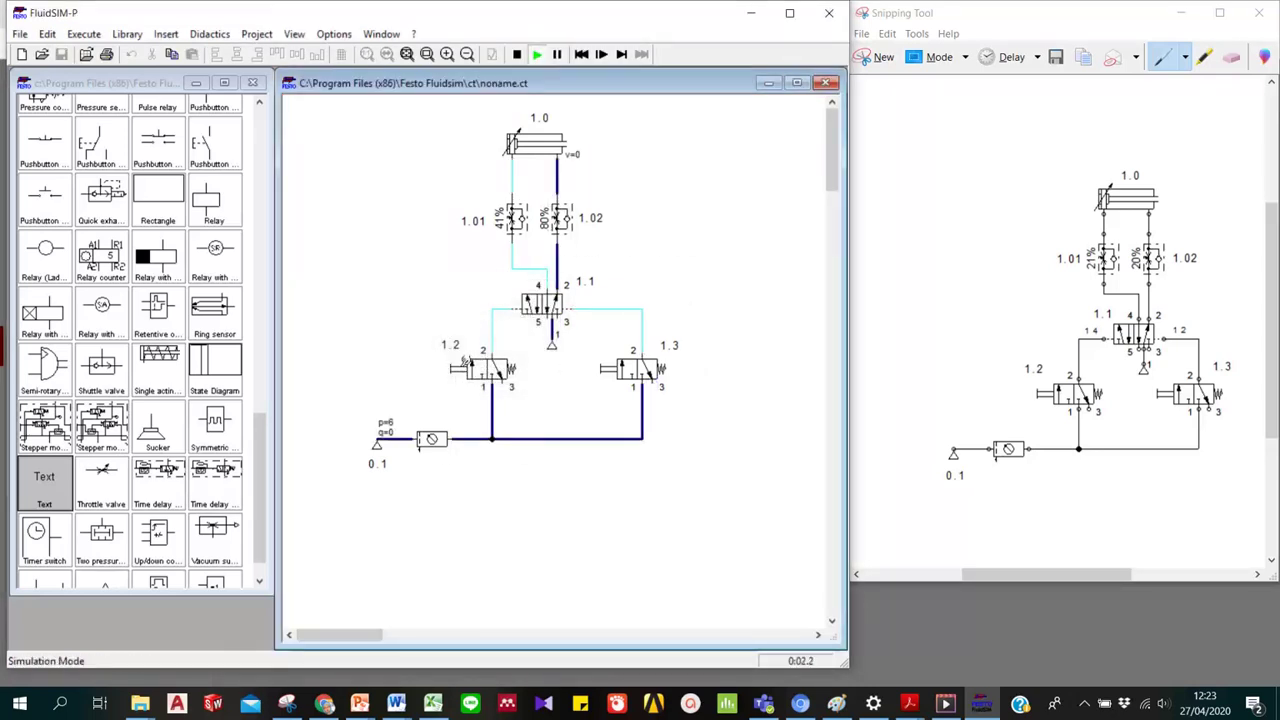
click(459, 366)
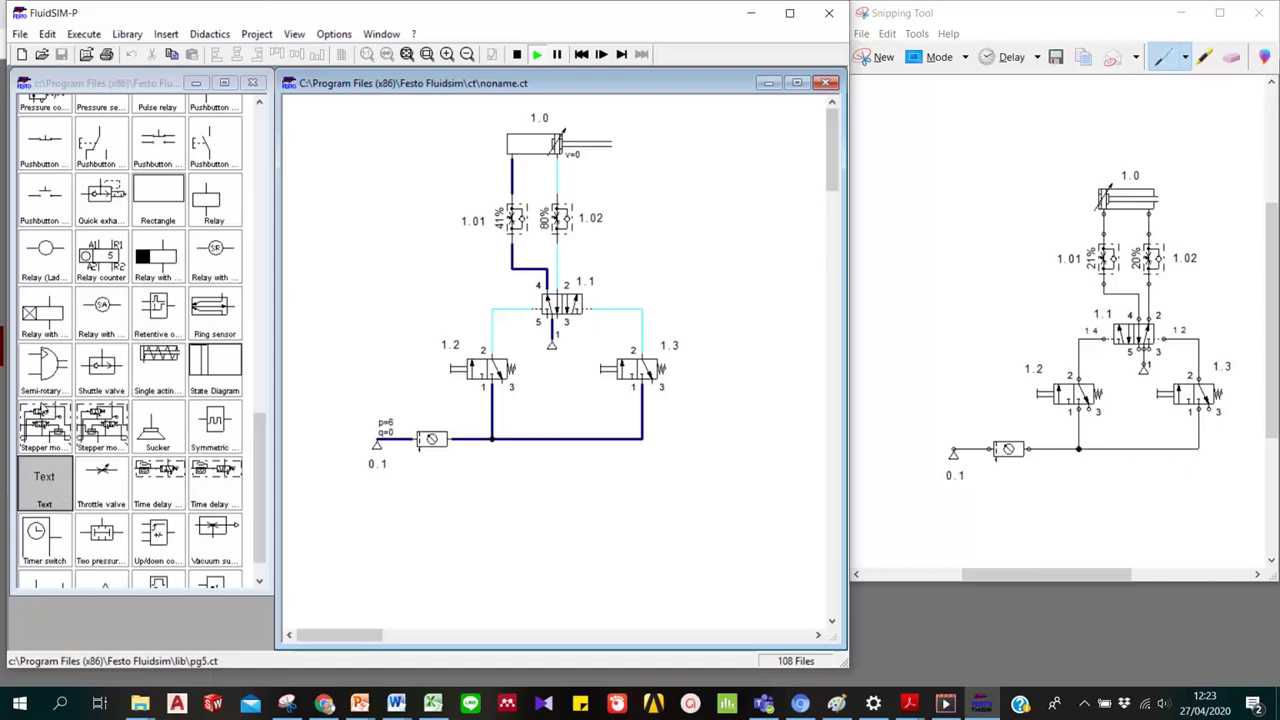
Alternately actuate valves 1.3 and 1.2 to retract and extend the cylinder several times, and stop the simulation.
scroll(44, 409, up, 4)
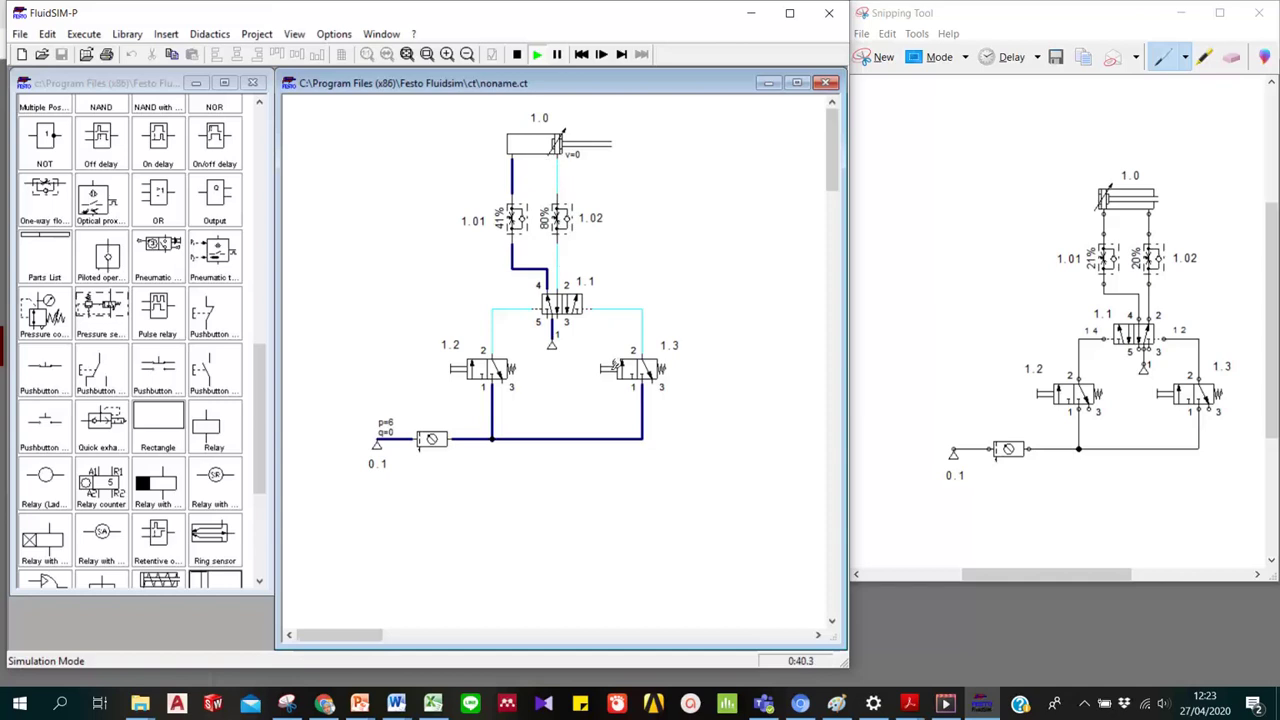
click(613, 366)
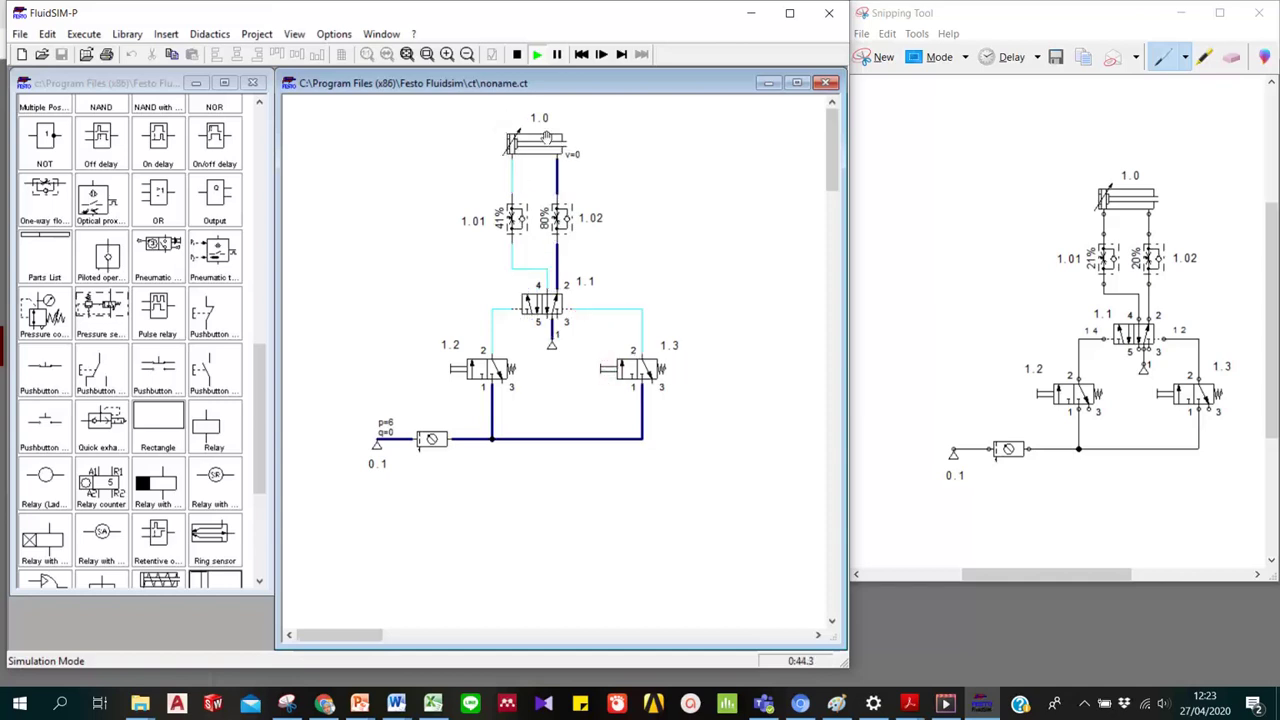
click(457, 367)
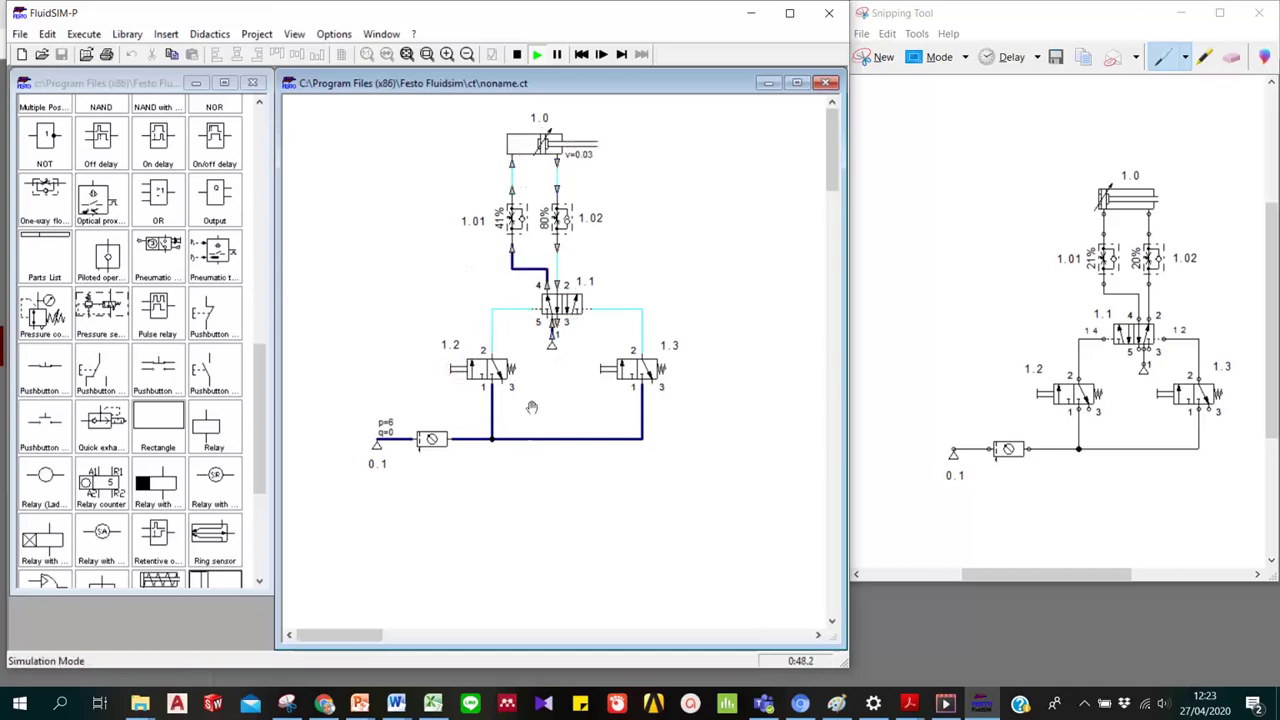
click(614, 368)
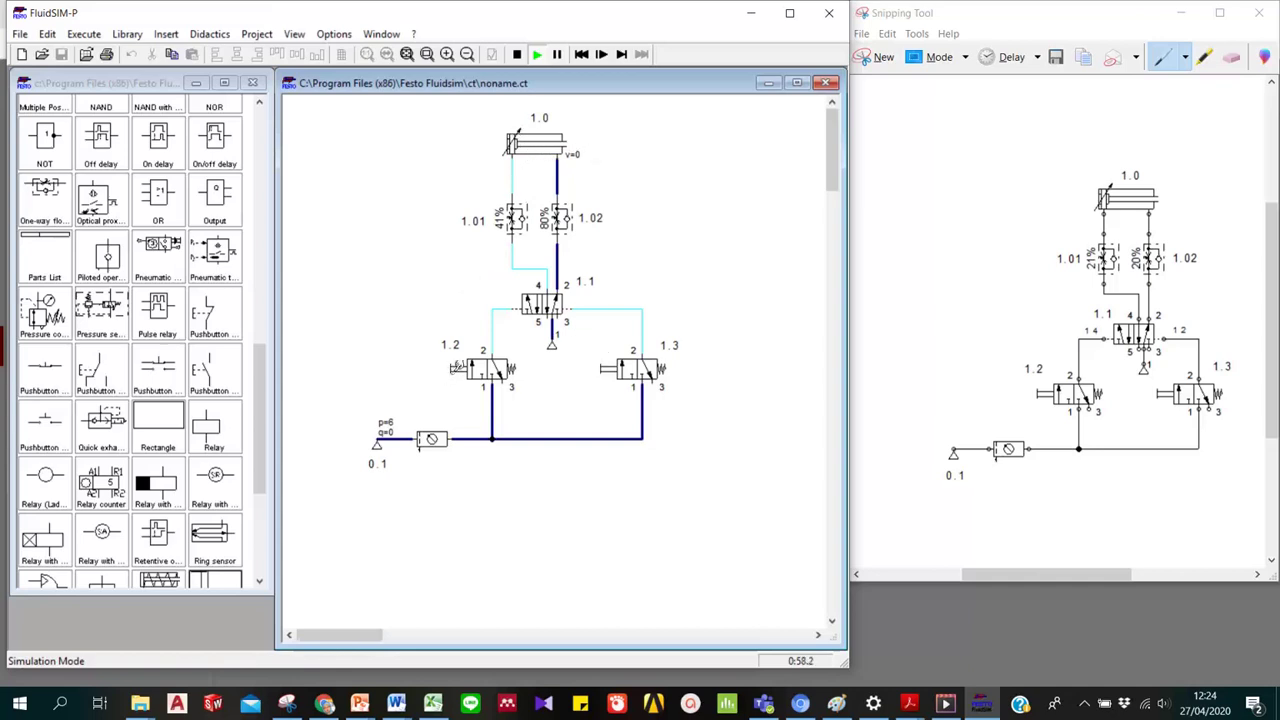
click(459, 366)
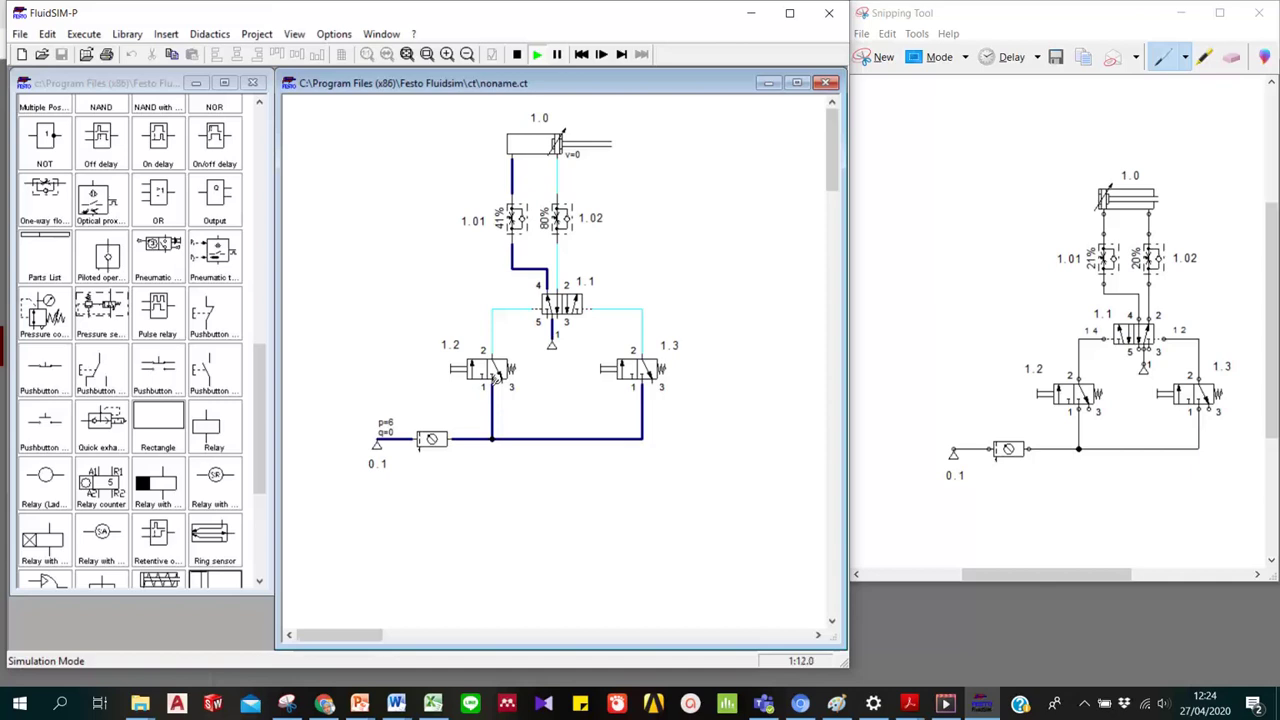
click(456, 366)
click(612, 364)
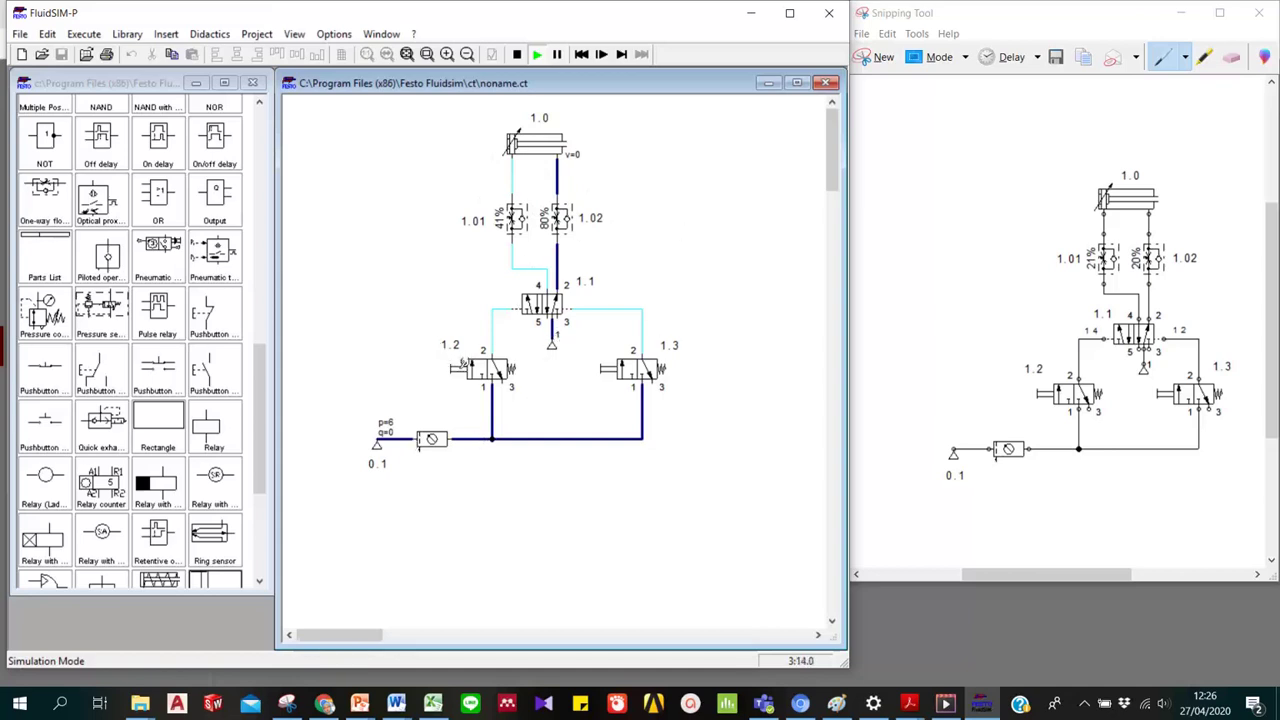
click(463, 363)
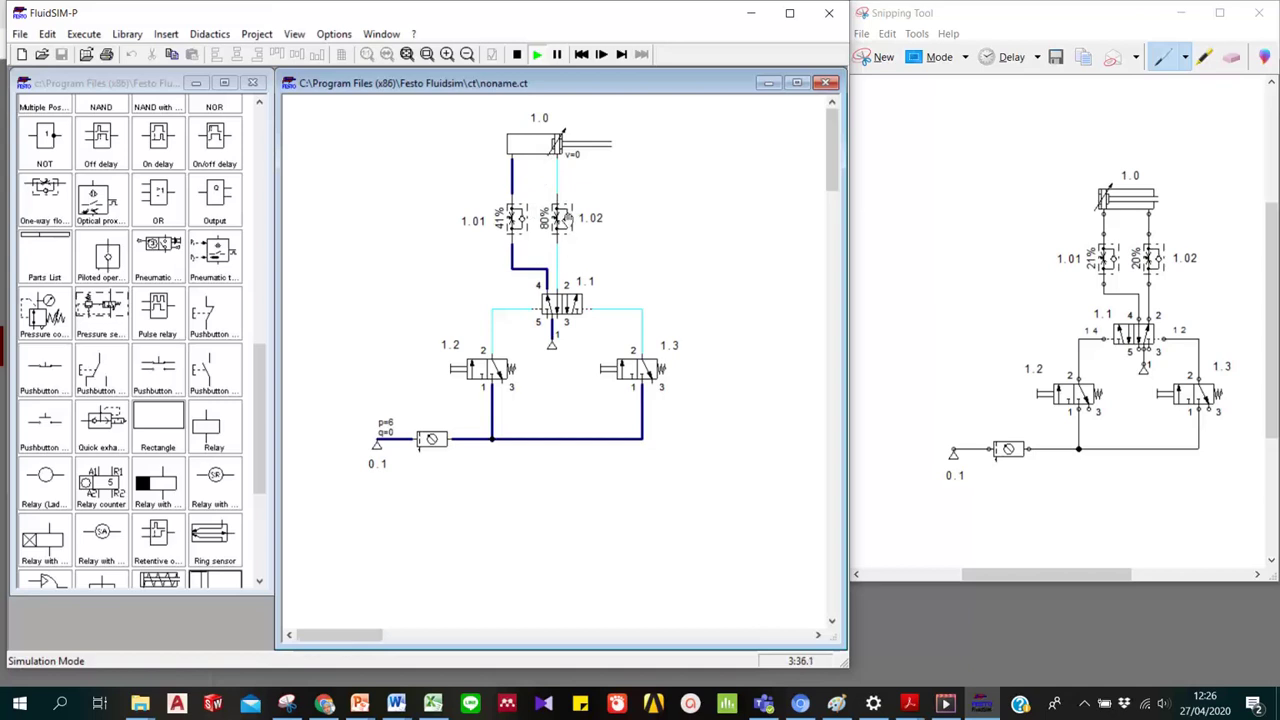
click(516, 54)
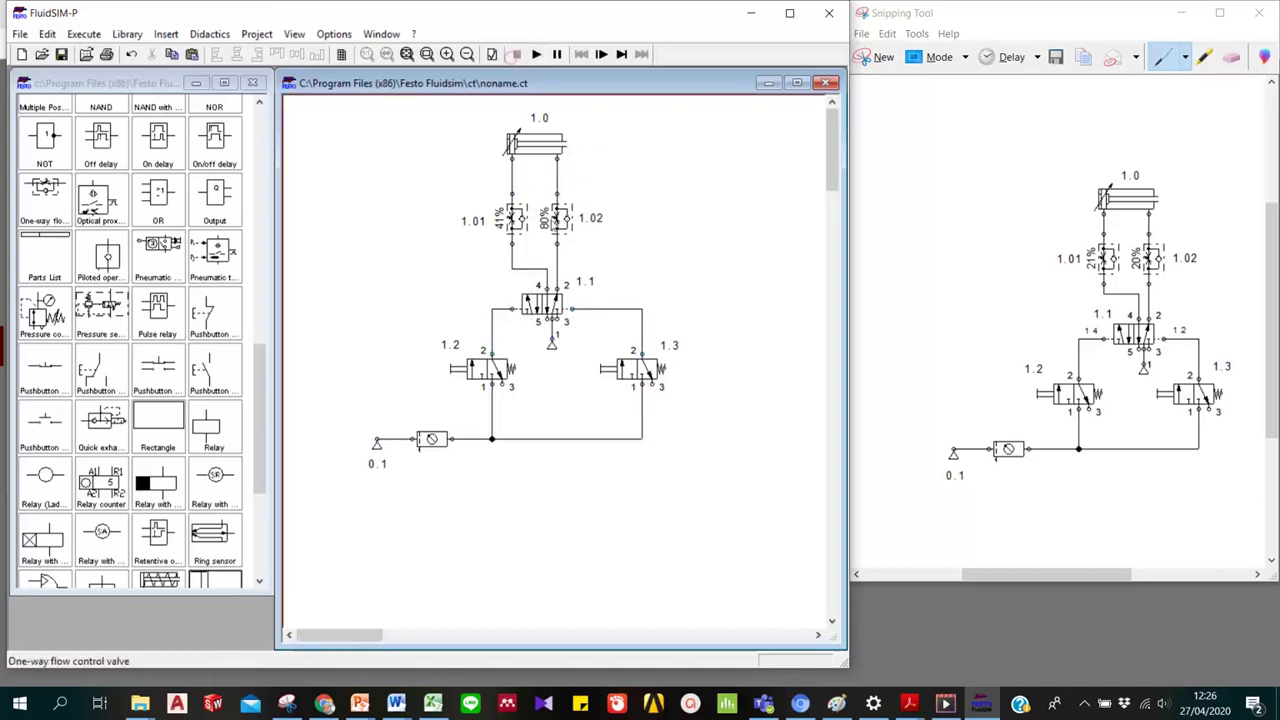
Set the opening level of one-way flow control valve 1.02 to 100% and deselect the valve.
click(560, 218)
right_click(554, 210)
click(632, 382)
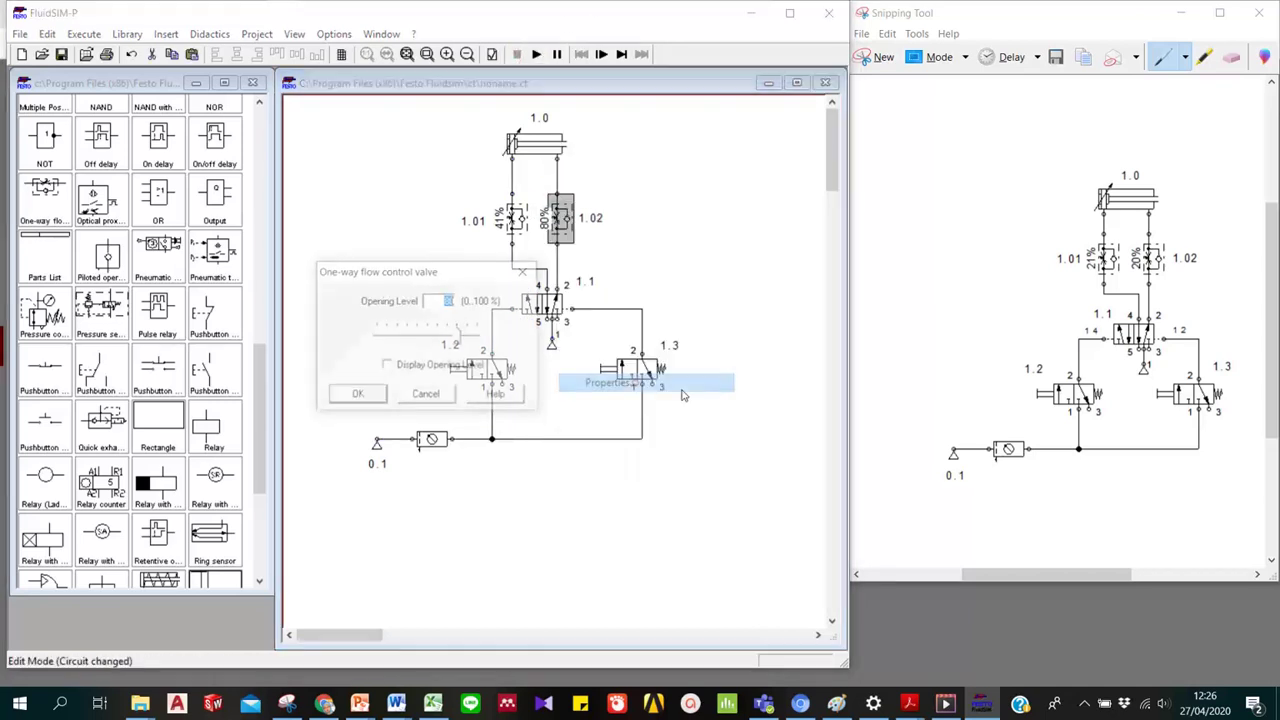
drag(461, 336, 482, 336)
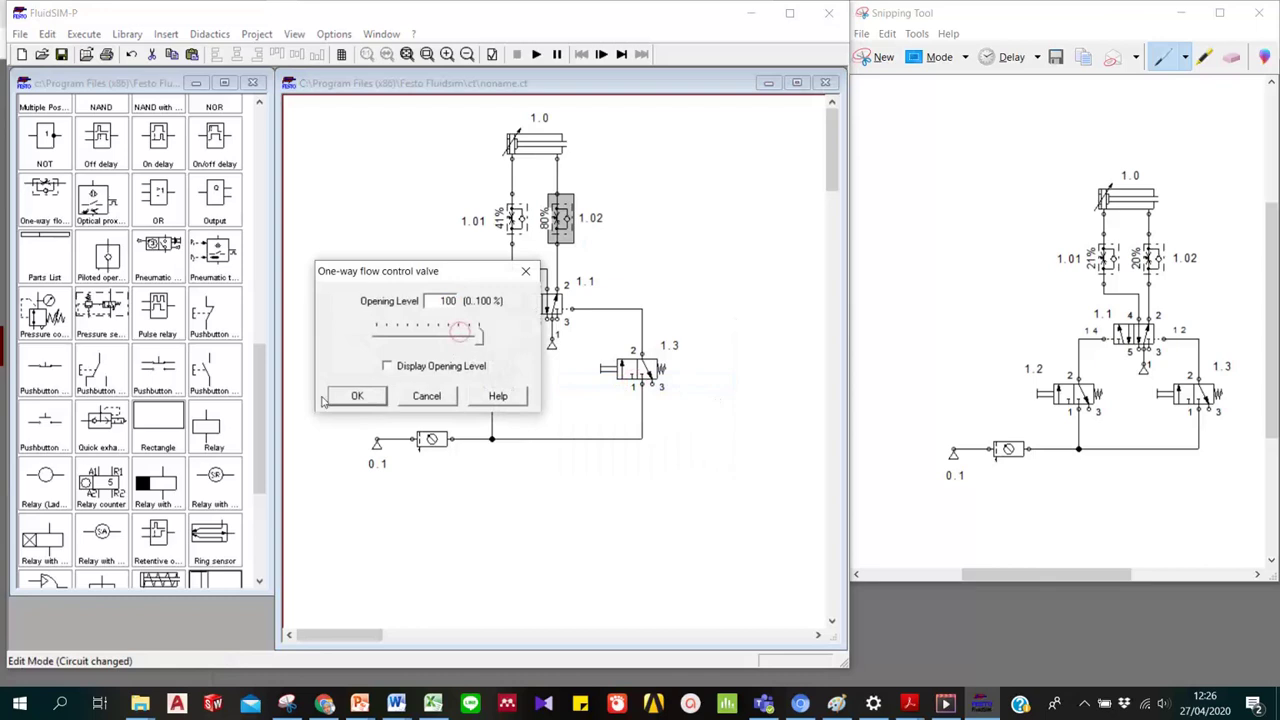
click(356, 398)
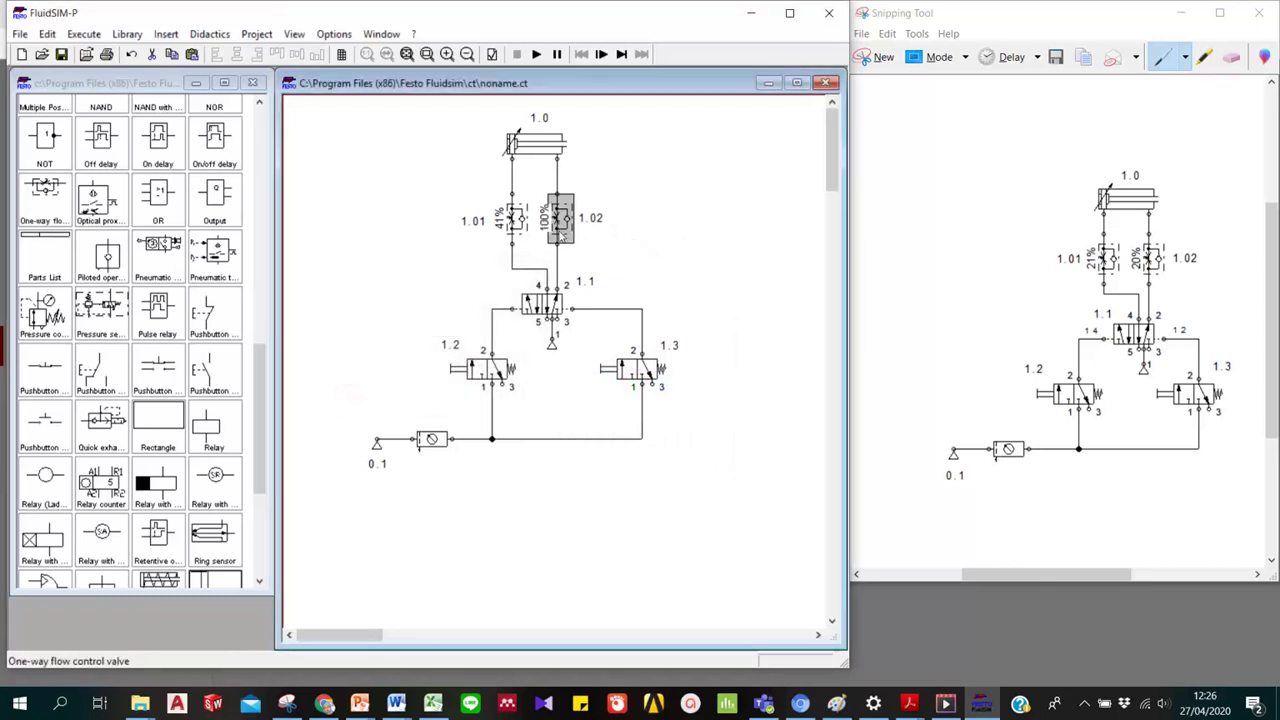
mouse_move(557, 228)
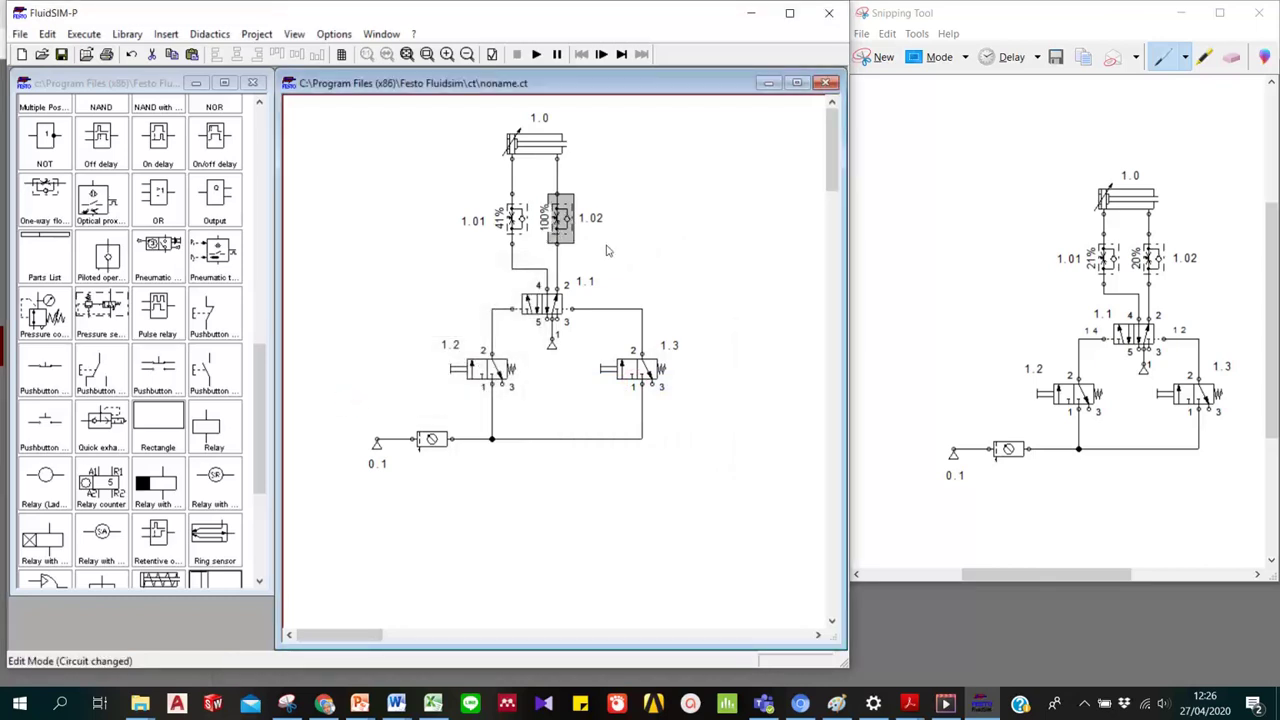
click(648, 186)
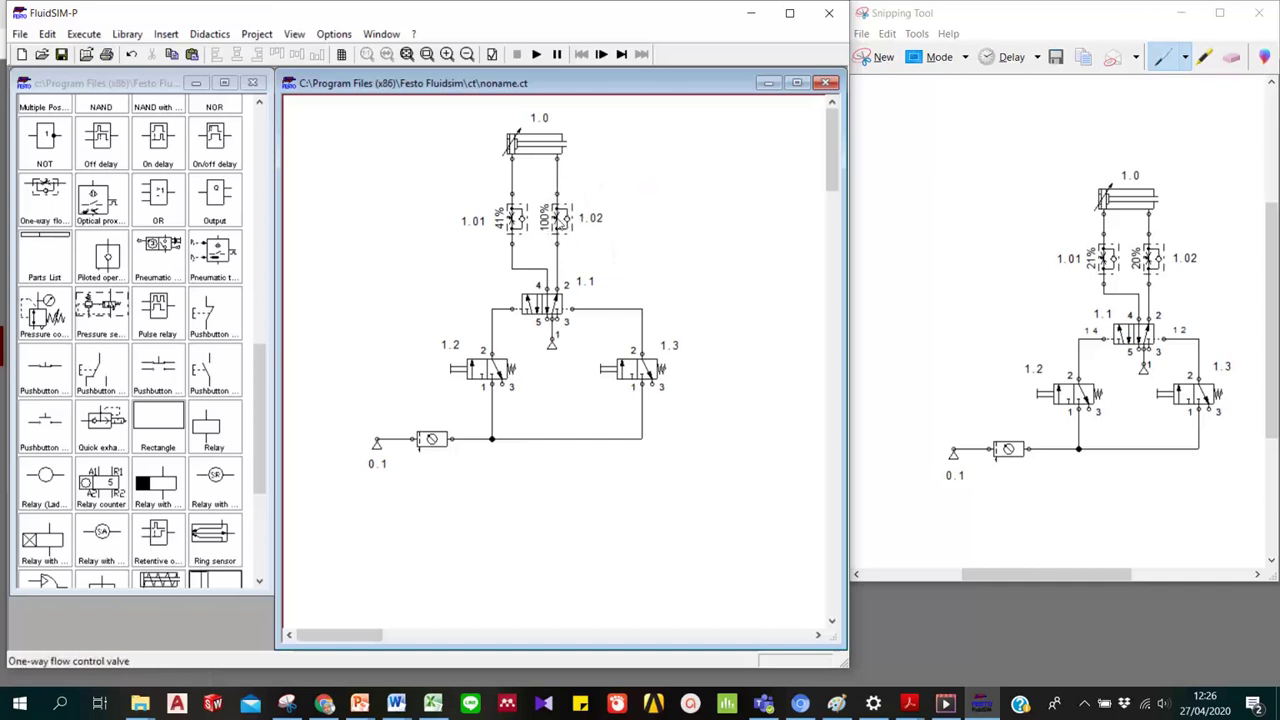
mouse_move(562, 232)
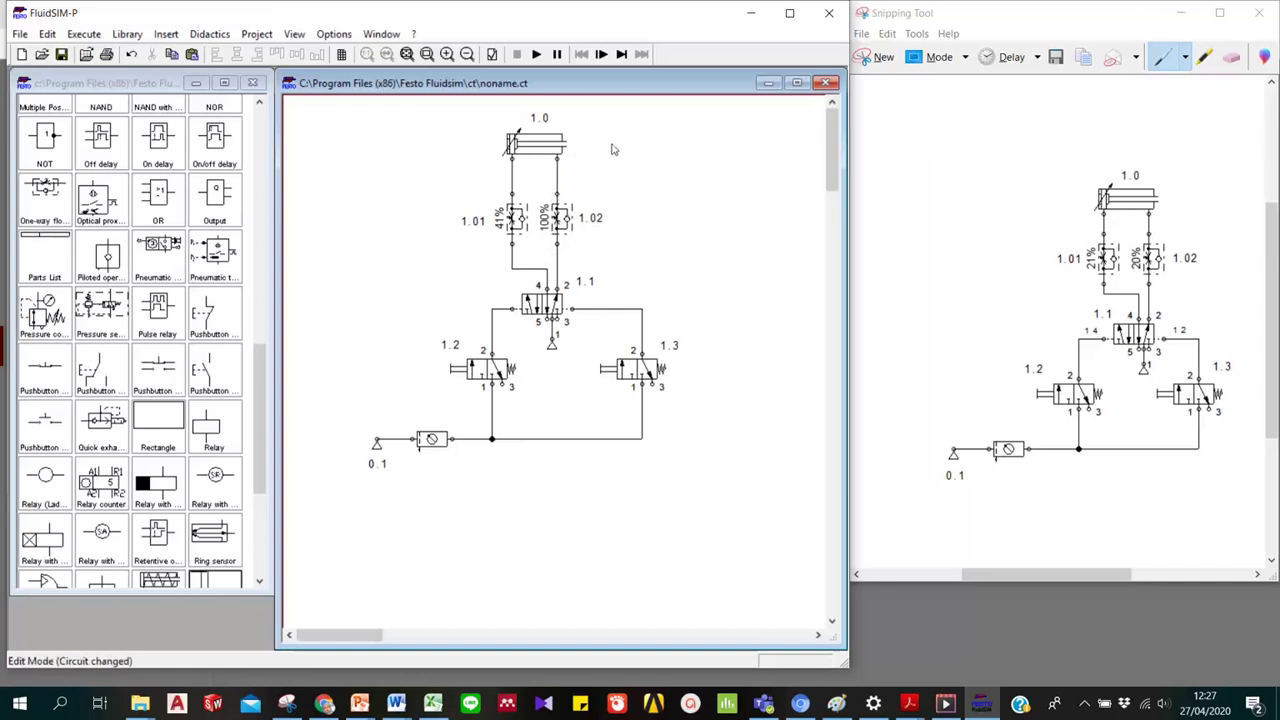
mouse_move(541, 155)
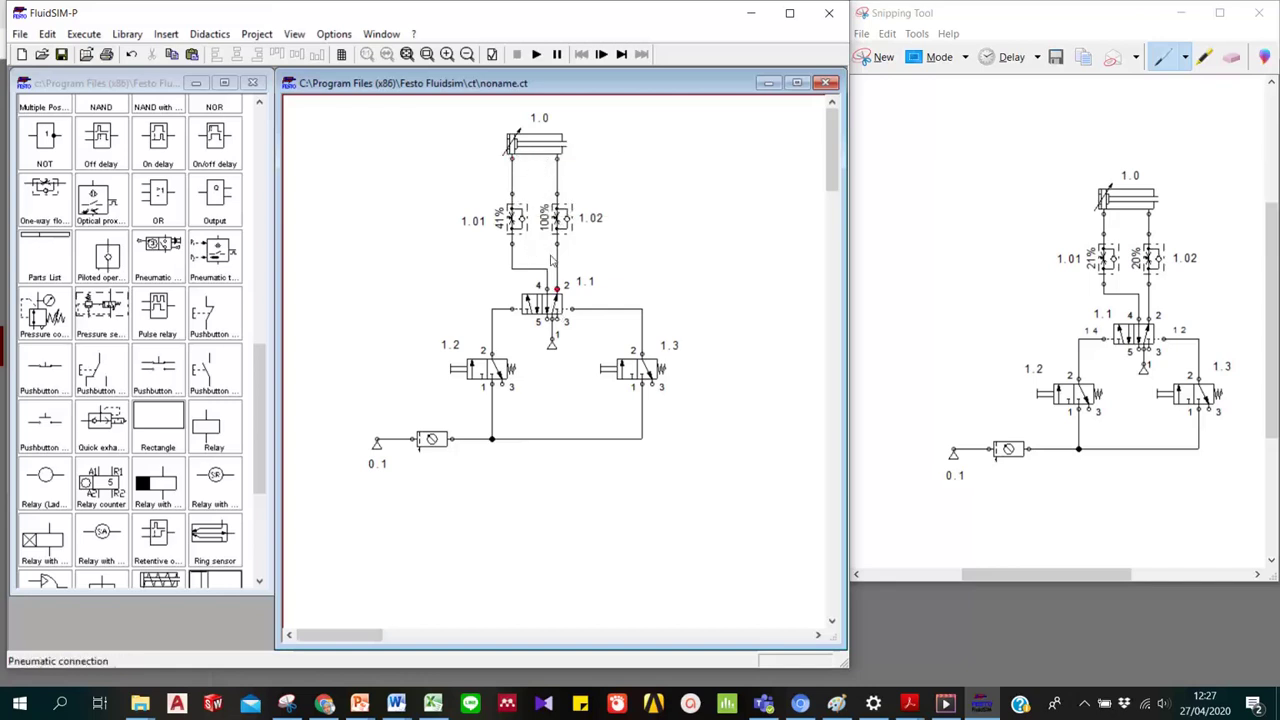
Rerun the simulation with the open connections accepted, alternately actuating valves 1.3 and 1.2 to retract and extend the cylinder.
click(536, 54)
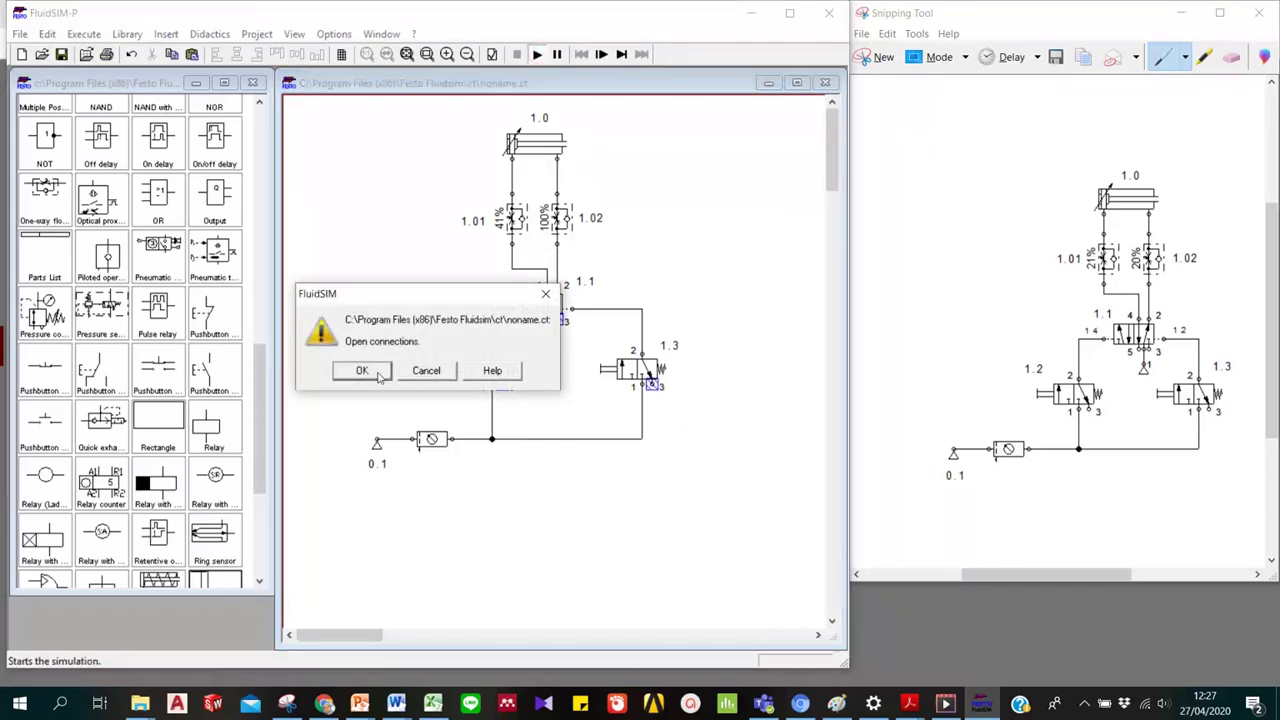
click(362, 371)
click(365, 374)
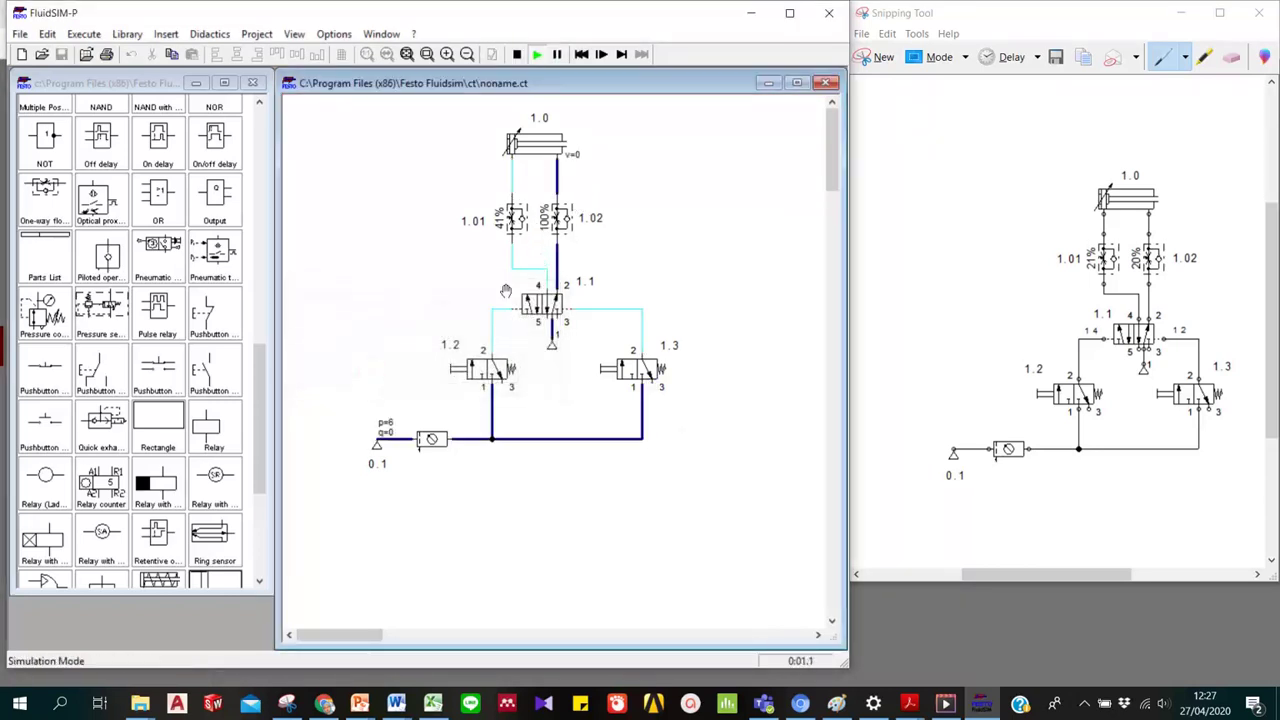
click(610, 368)
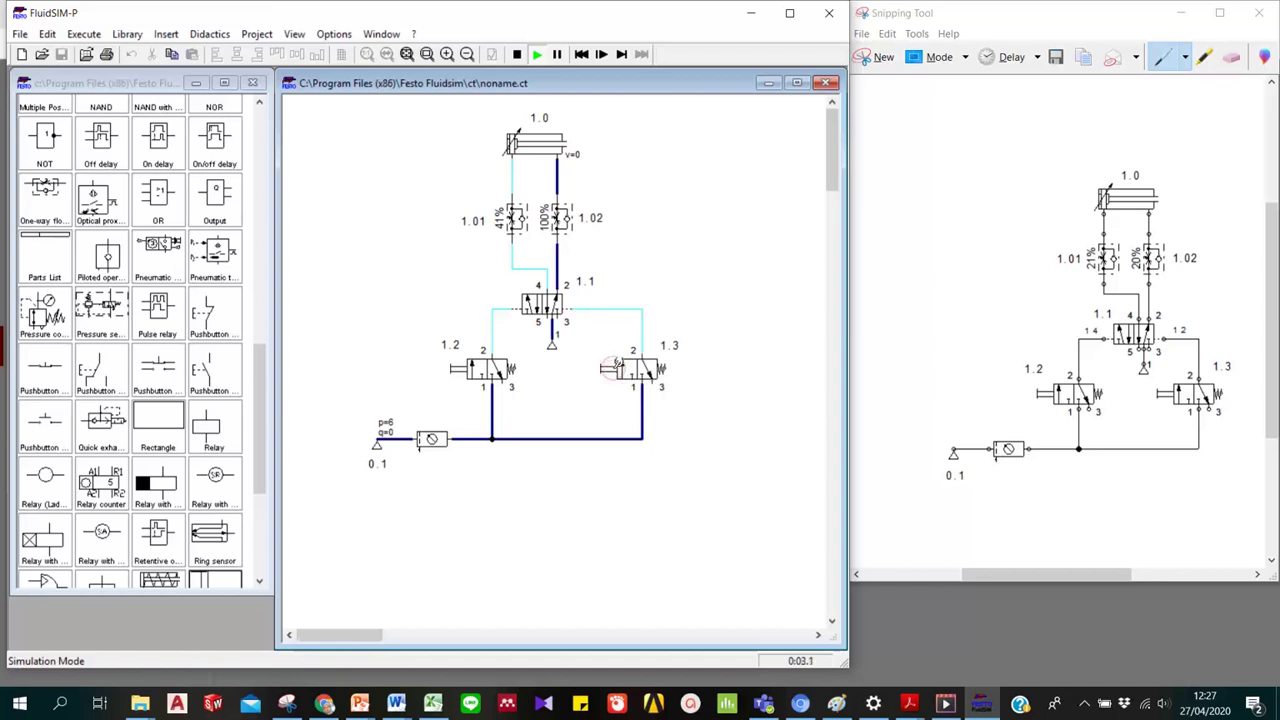
click(457, 366)
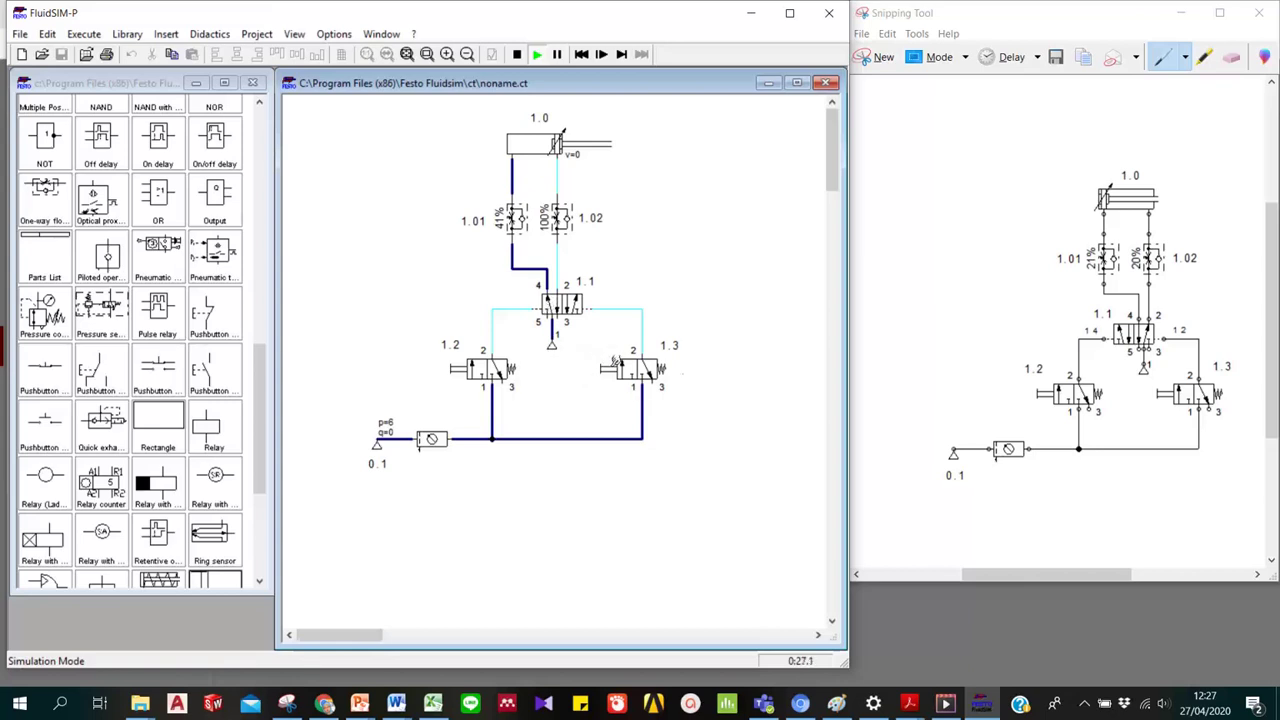
click(613, 362)
click(613, 362)
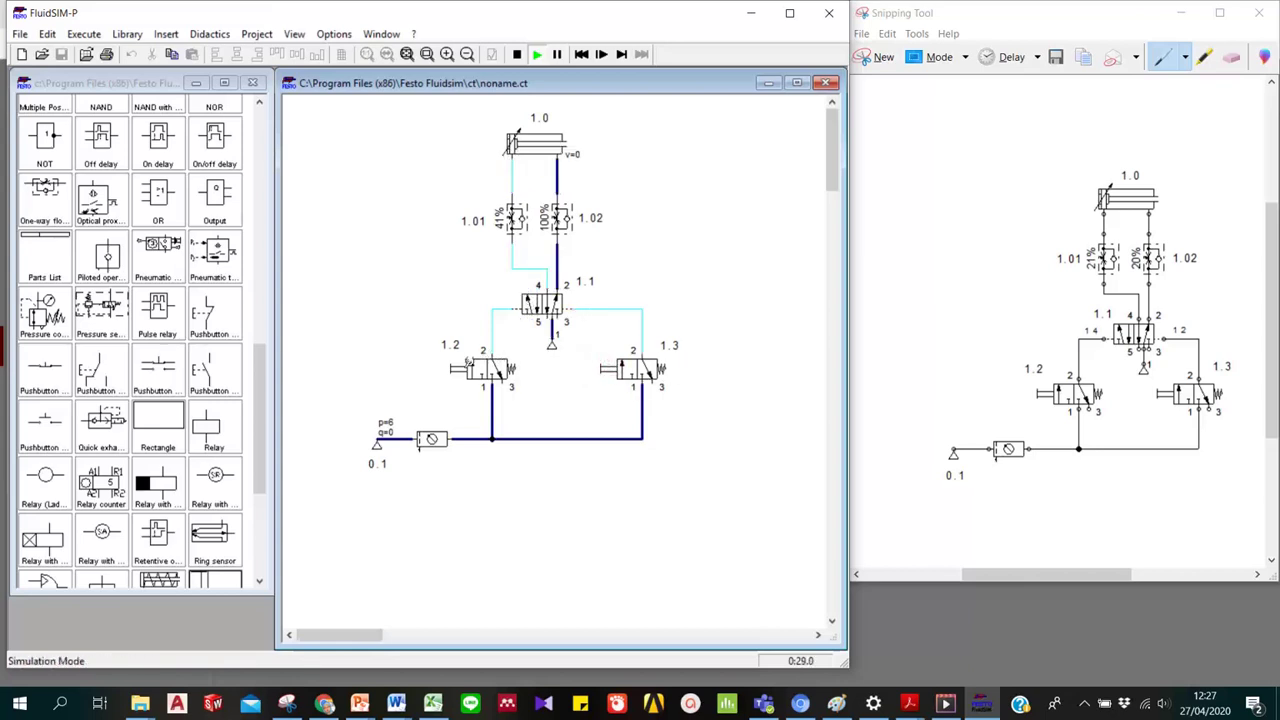
click(464, 363)
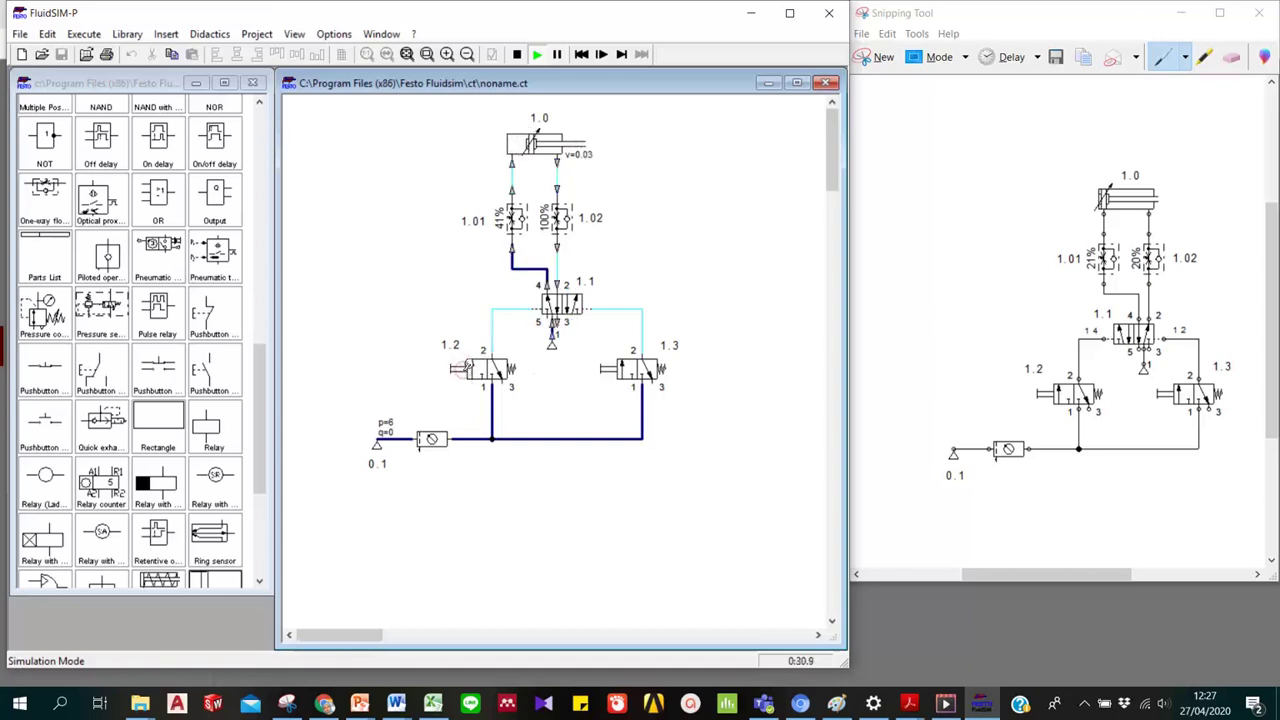